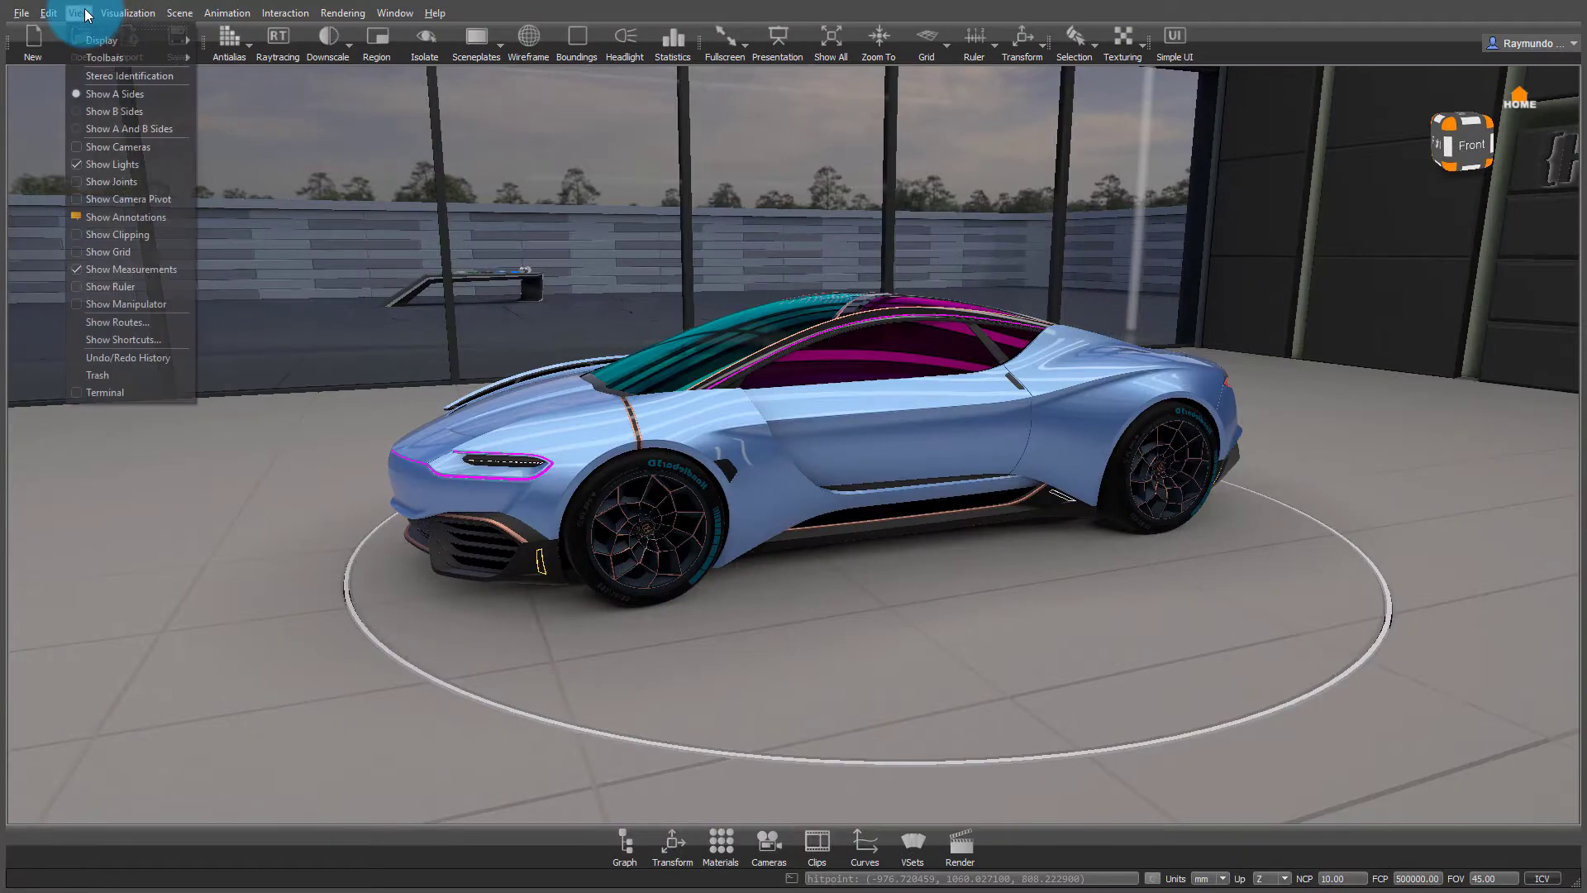
Set realtime antialiasing to Medium and send the display output to the OpenVR HMD
mouse_move(208, 269)
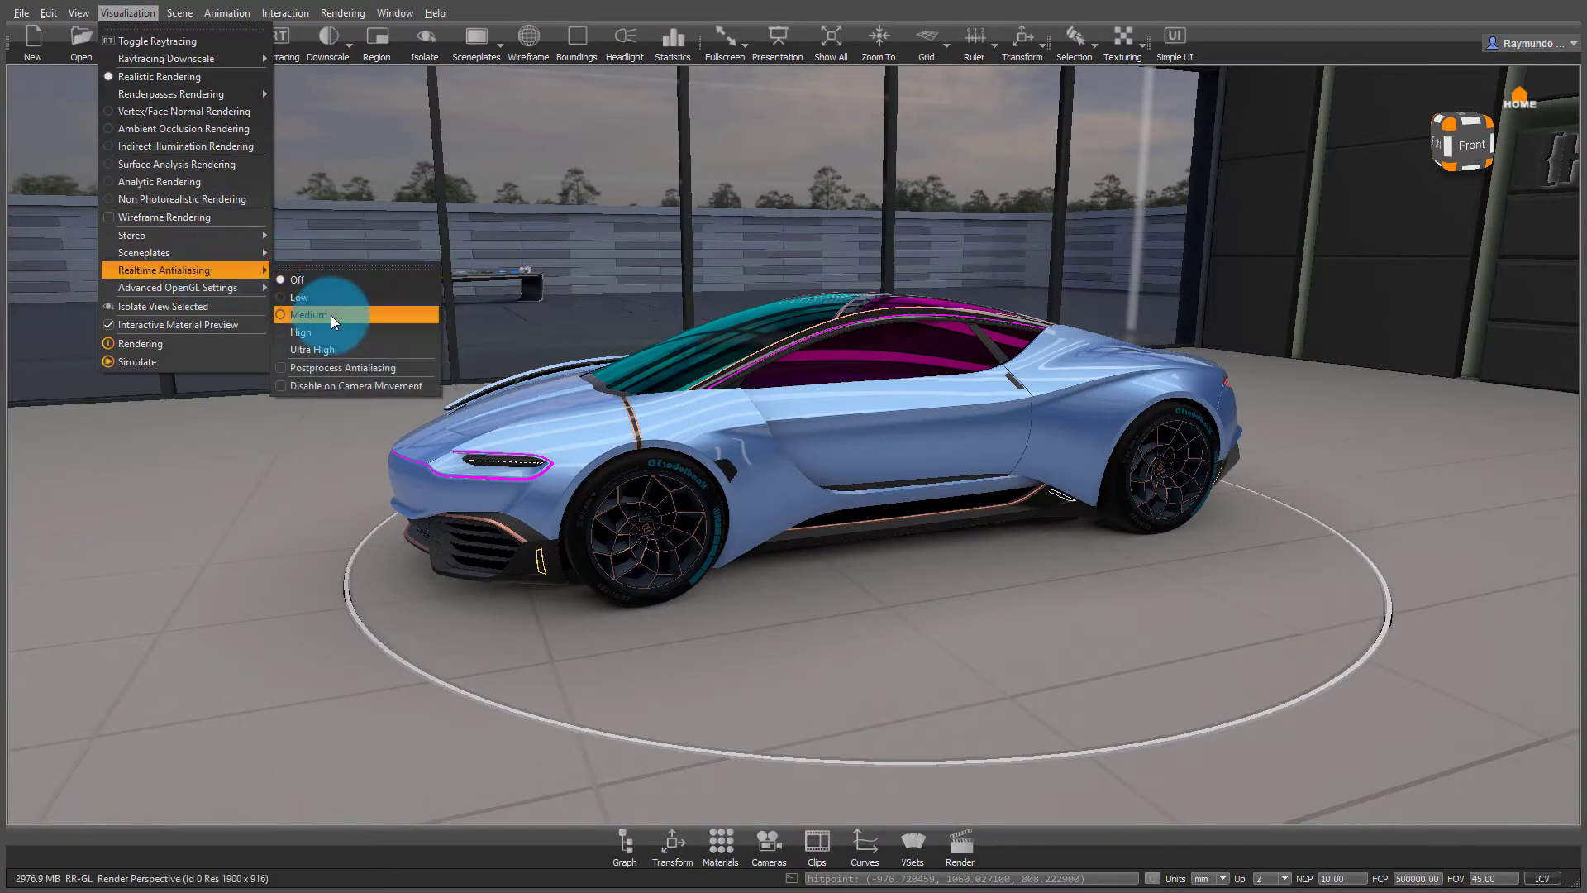
left_click(331, 315)
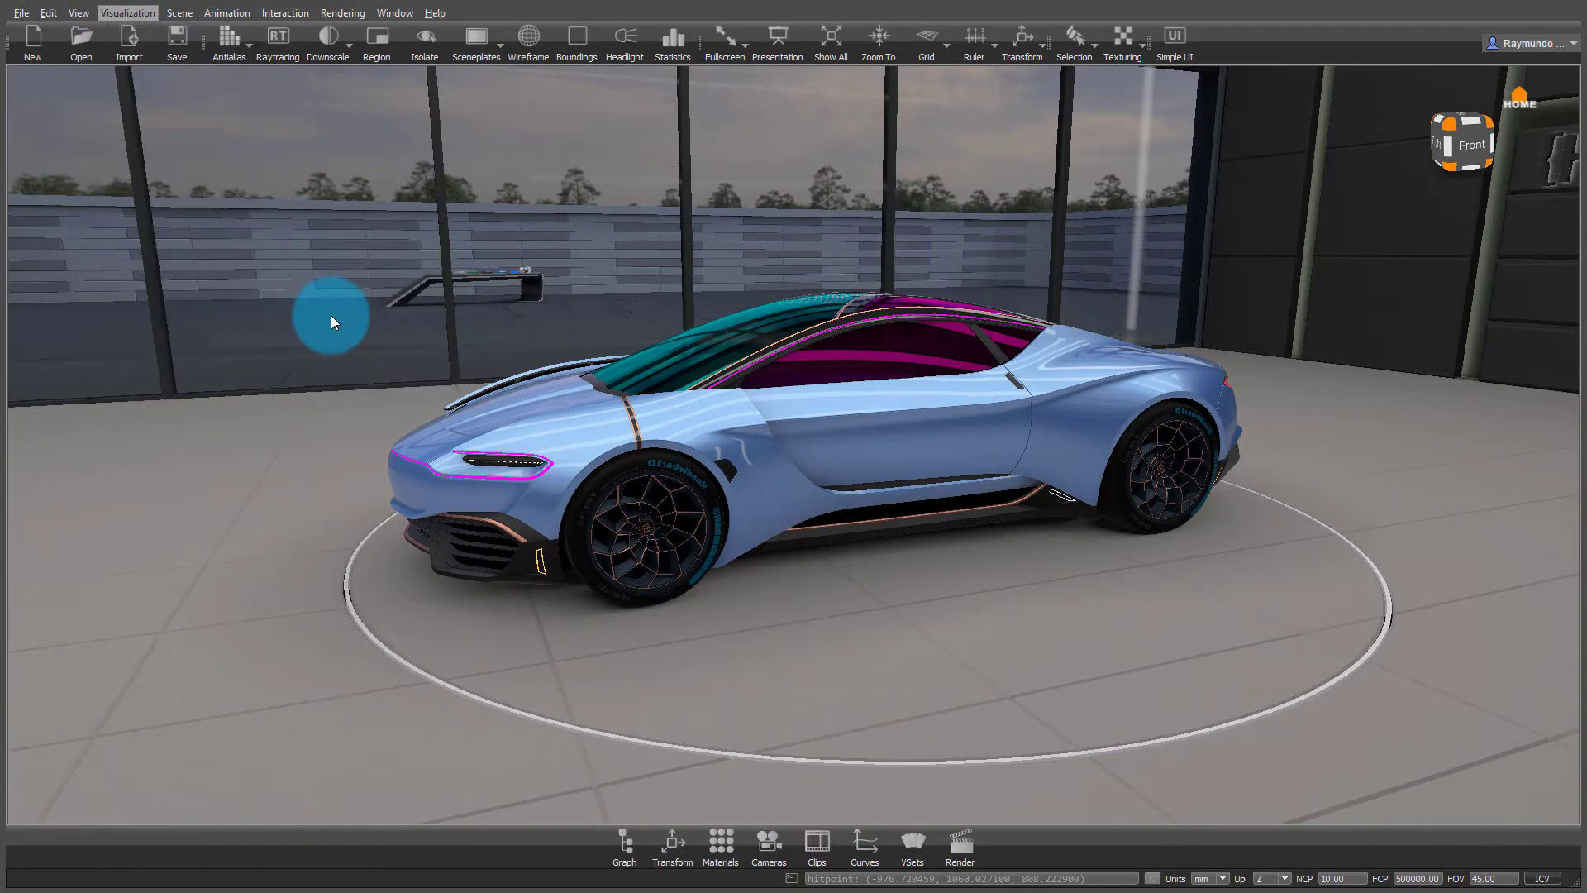
left_click(81, 13)
mouse_move(101, 37)
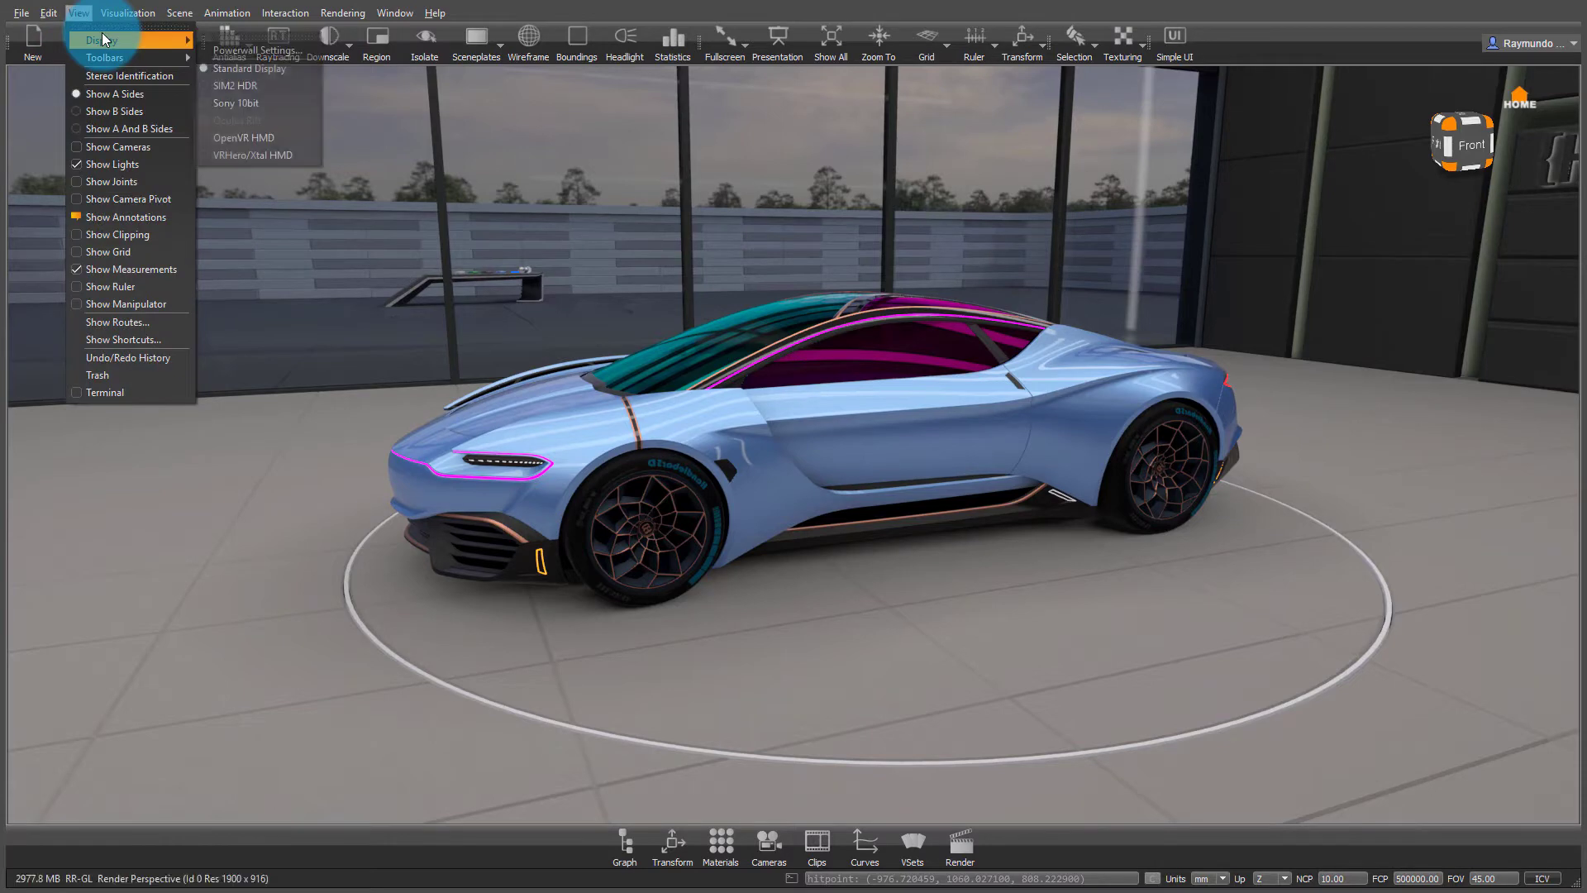
left_click(279, 146)
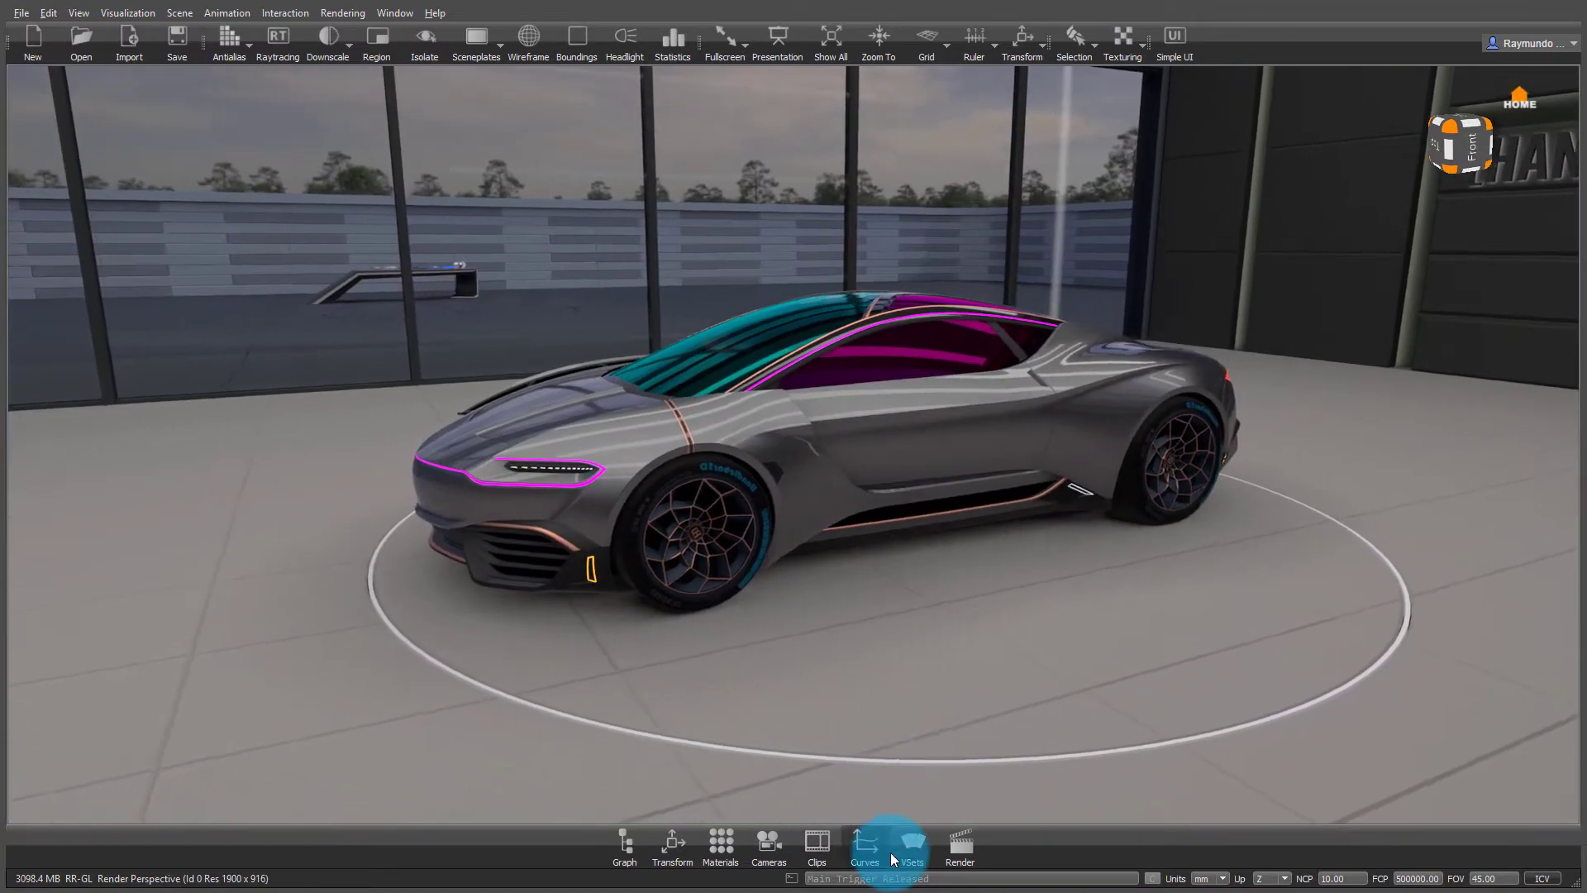
Open the Camera Editor and Variant Sets from the dock, moving Variant Sets aside
left_click(776, 850)
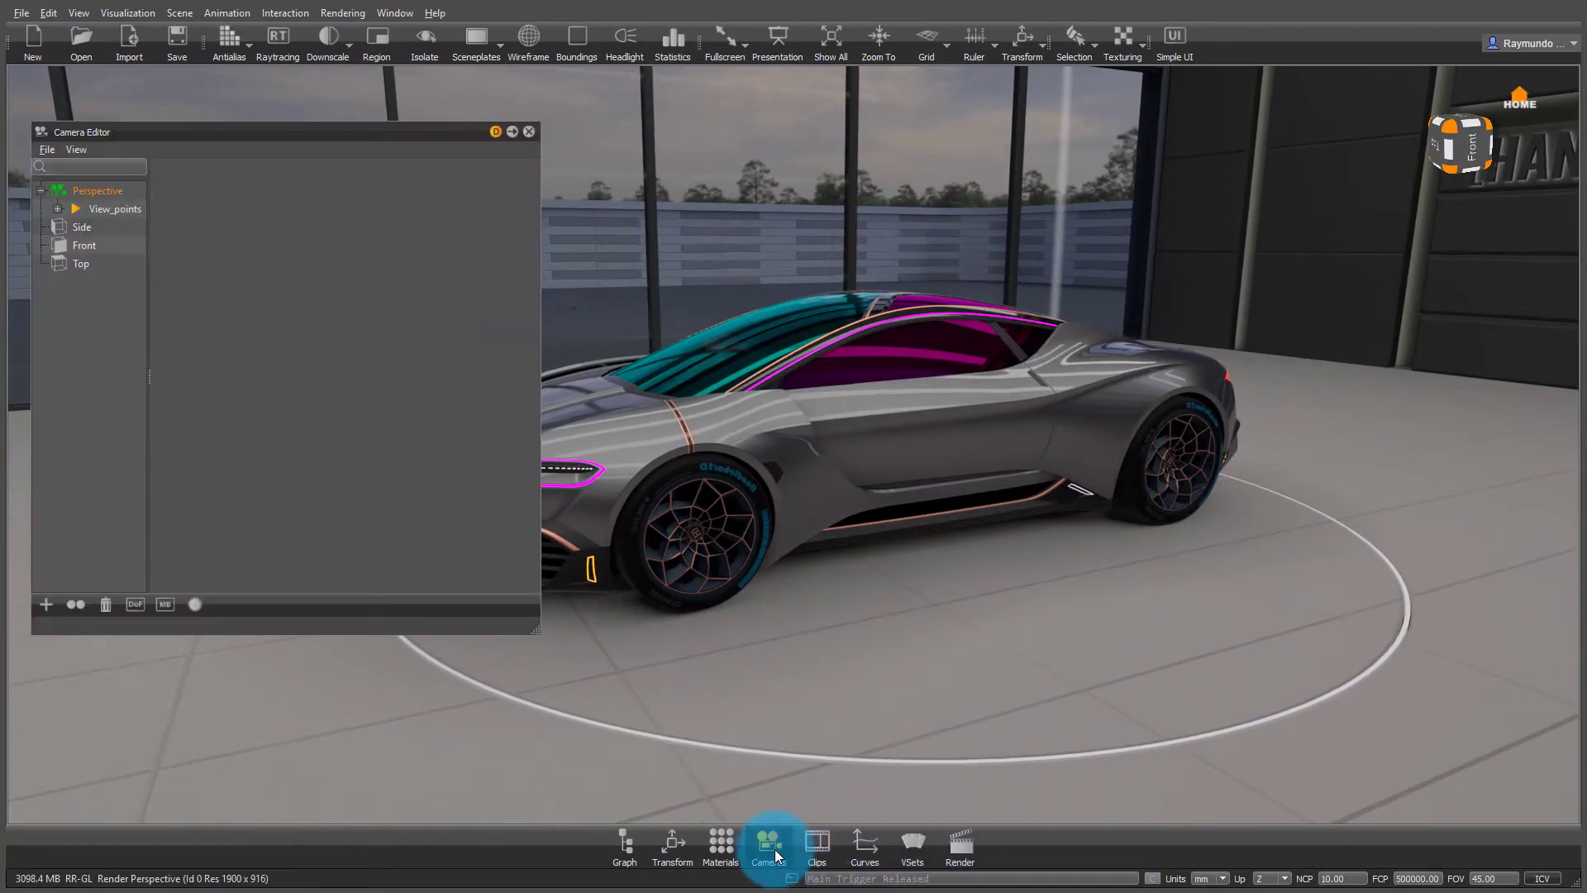
left_click(912, 845)
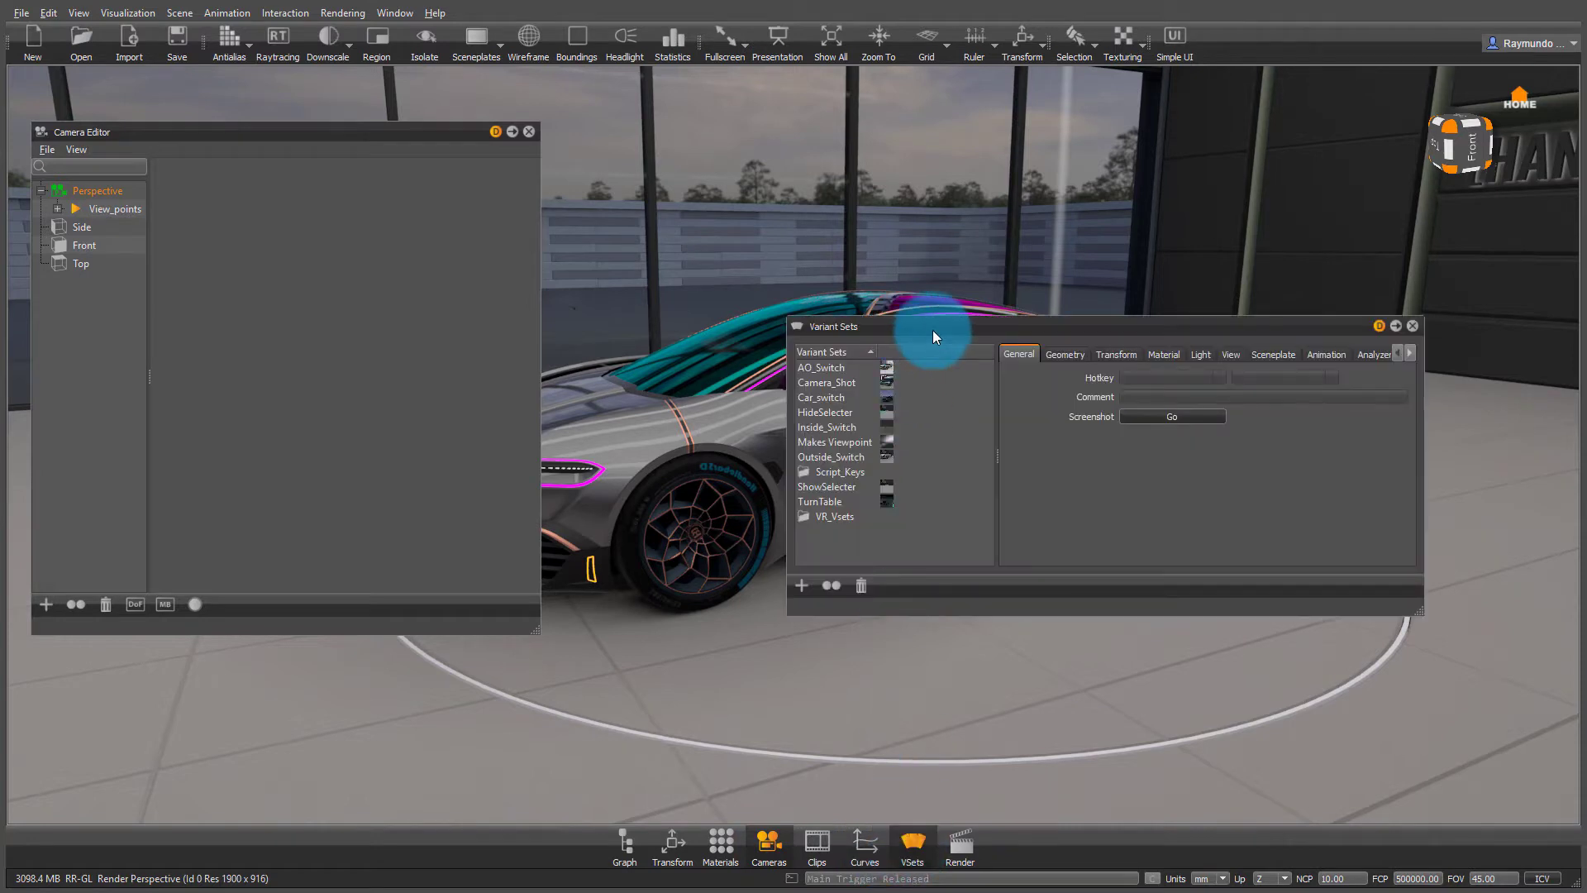
left_click_drag(932, 330, 1013, 212)
Create a new Track under the Perspective camera and place it above View_points
left_click(108, 190)
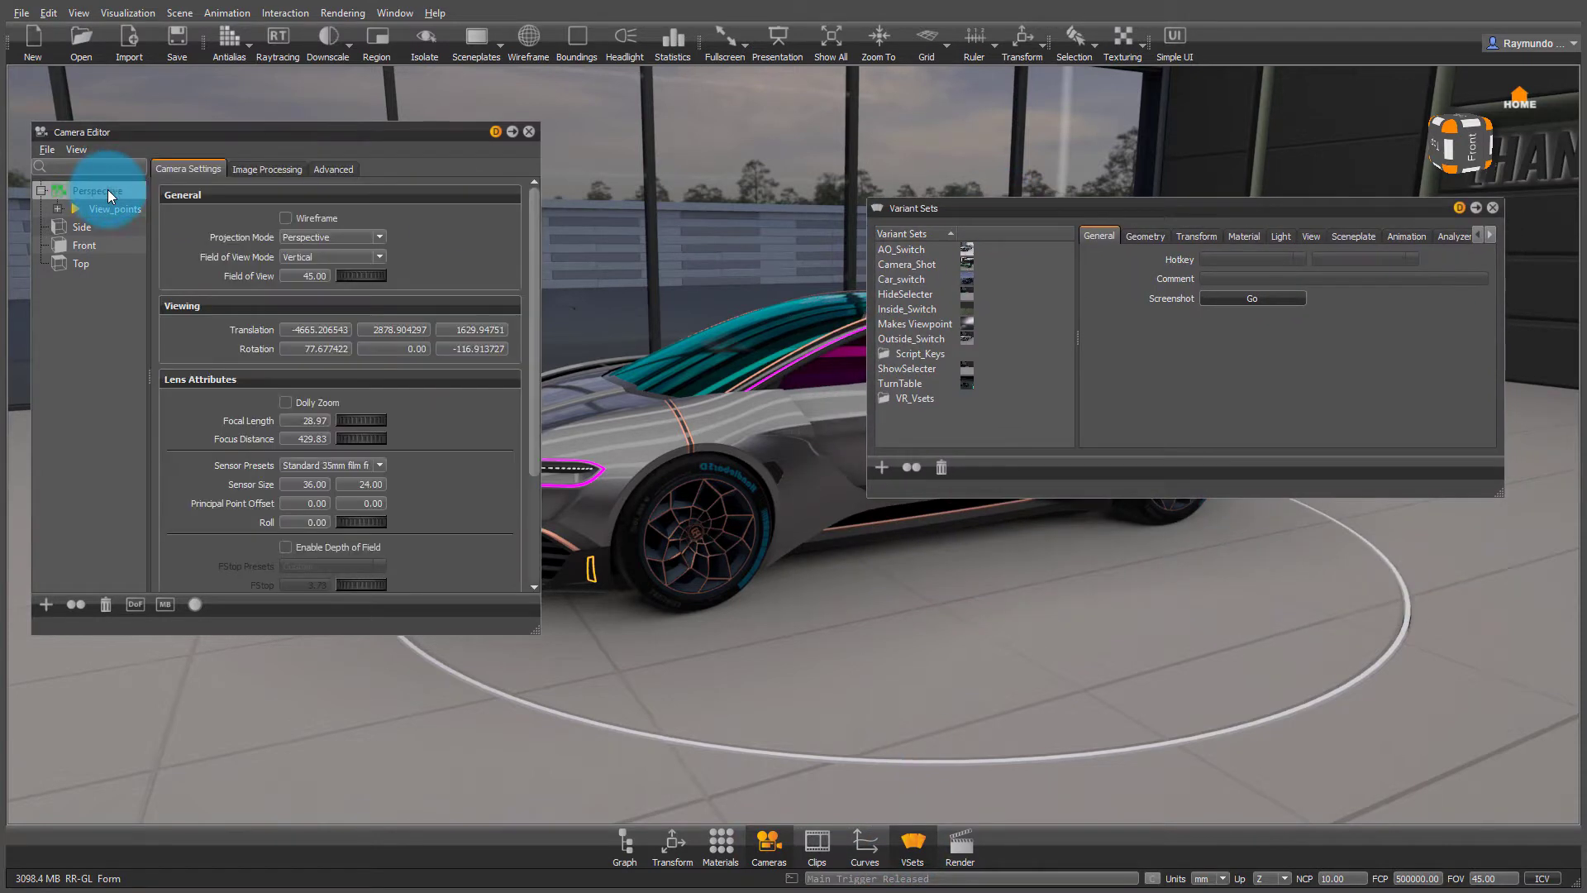
right_click(92, 192)
mouse_move(143, 206)
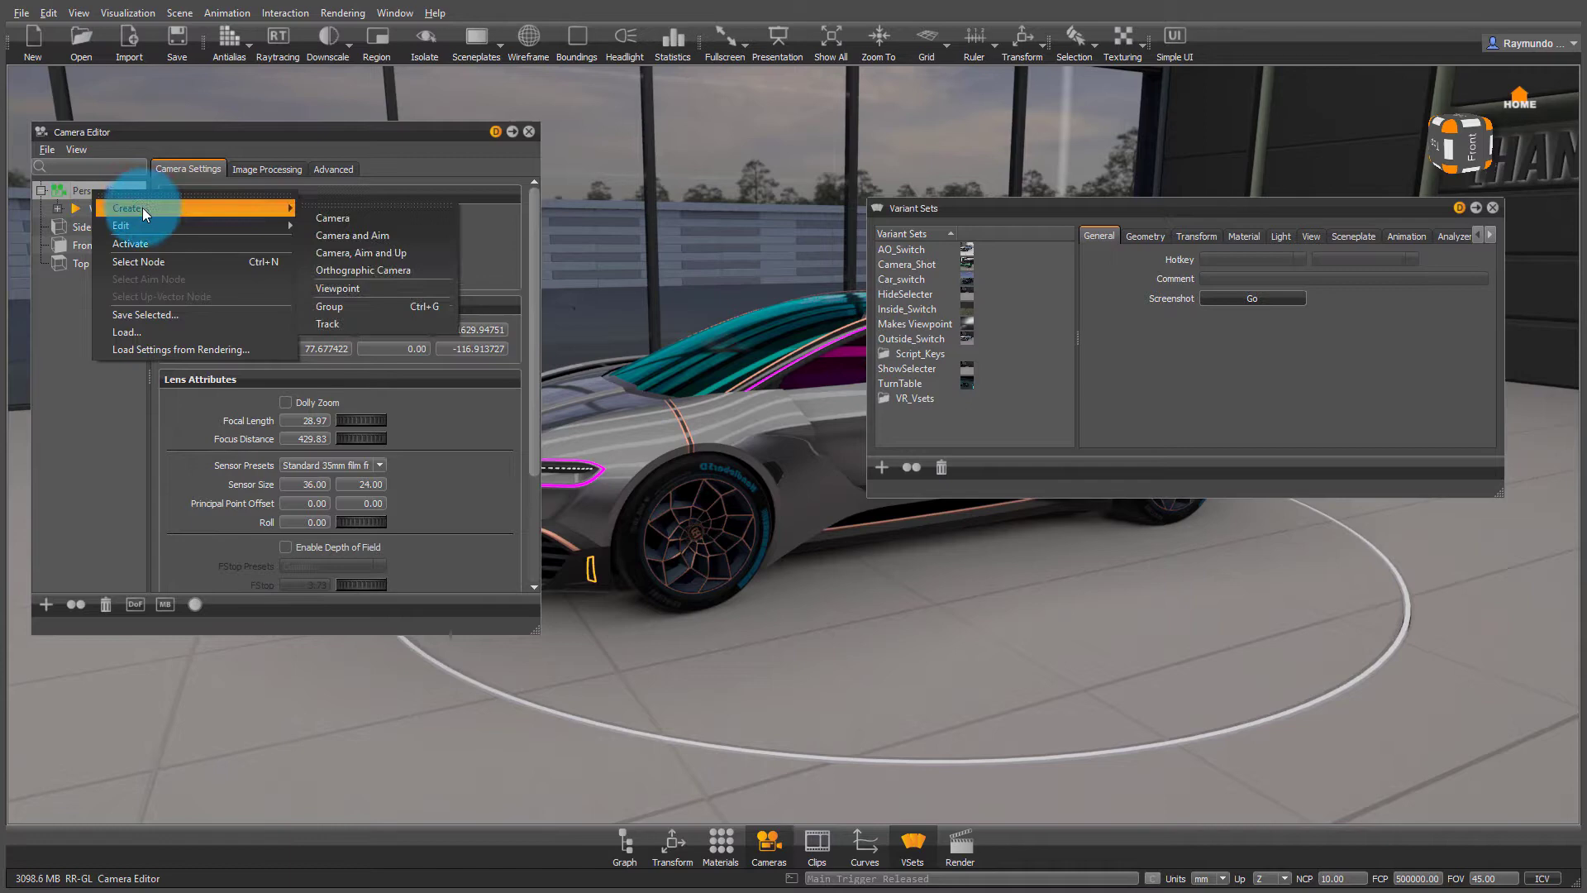
left_click(375, 321)
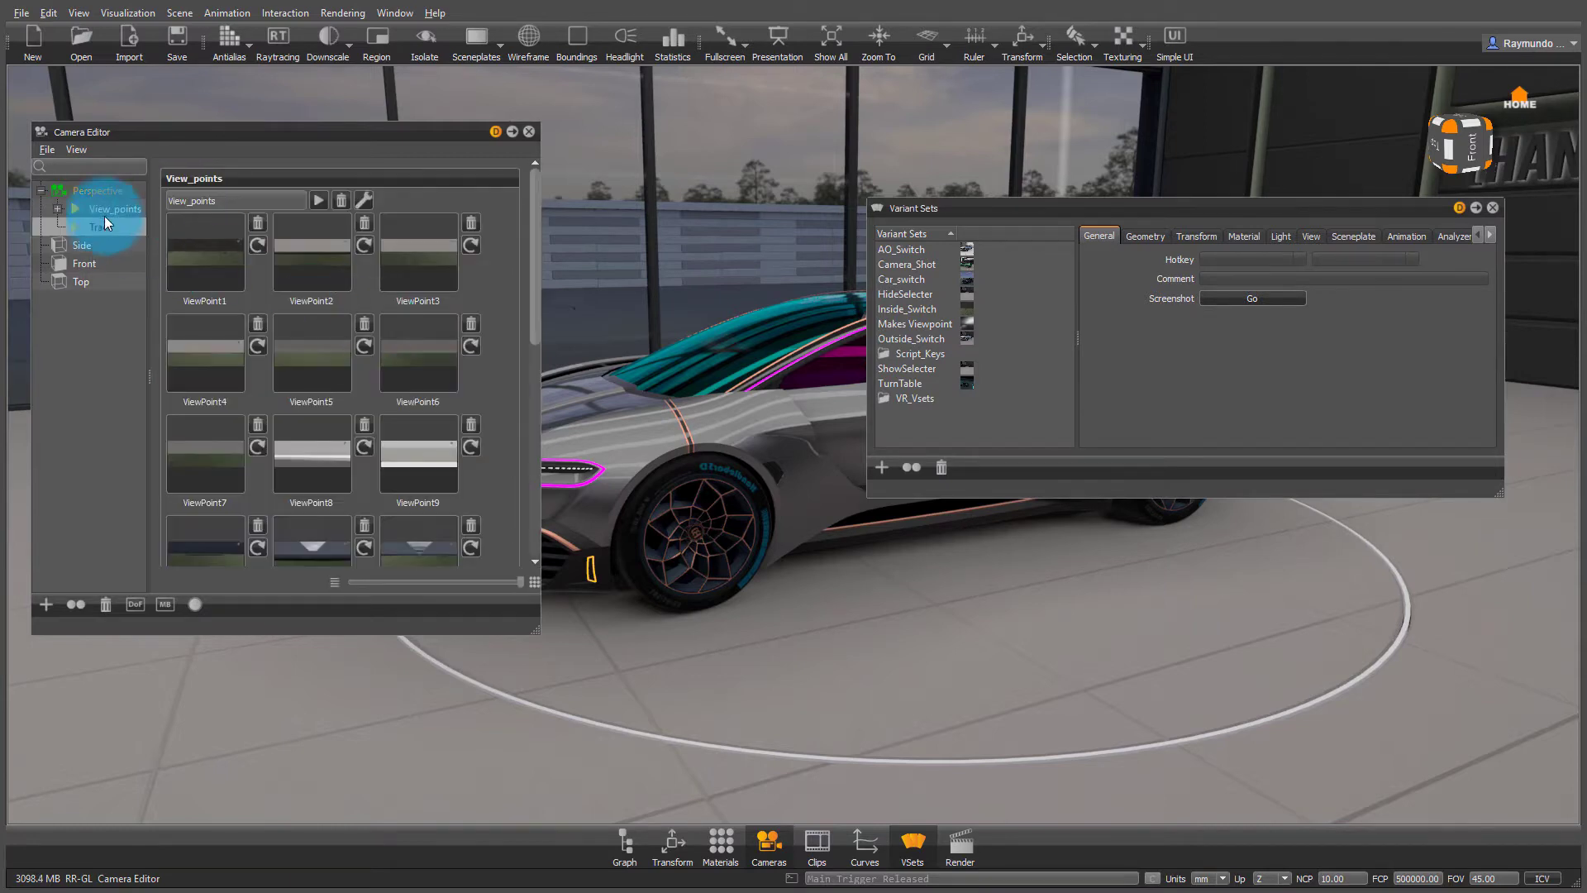
mouse_move(104, 217)
left_mouse_down()
mouse_move(108, 204)
mouse_move(98, 235)
left_mouse_up()
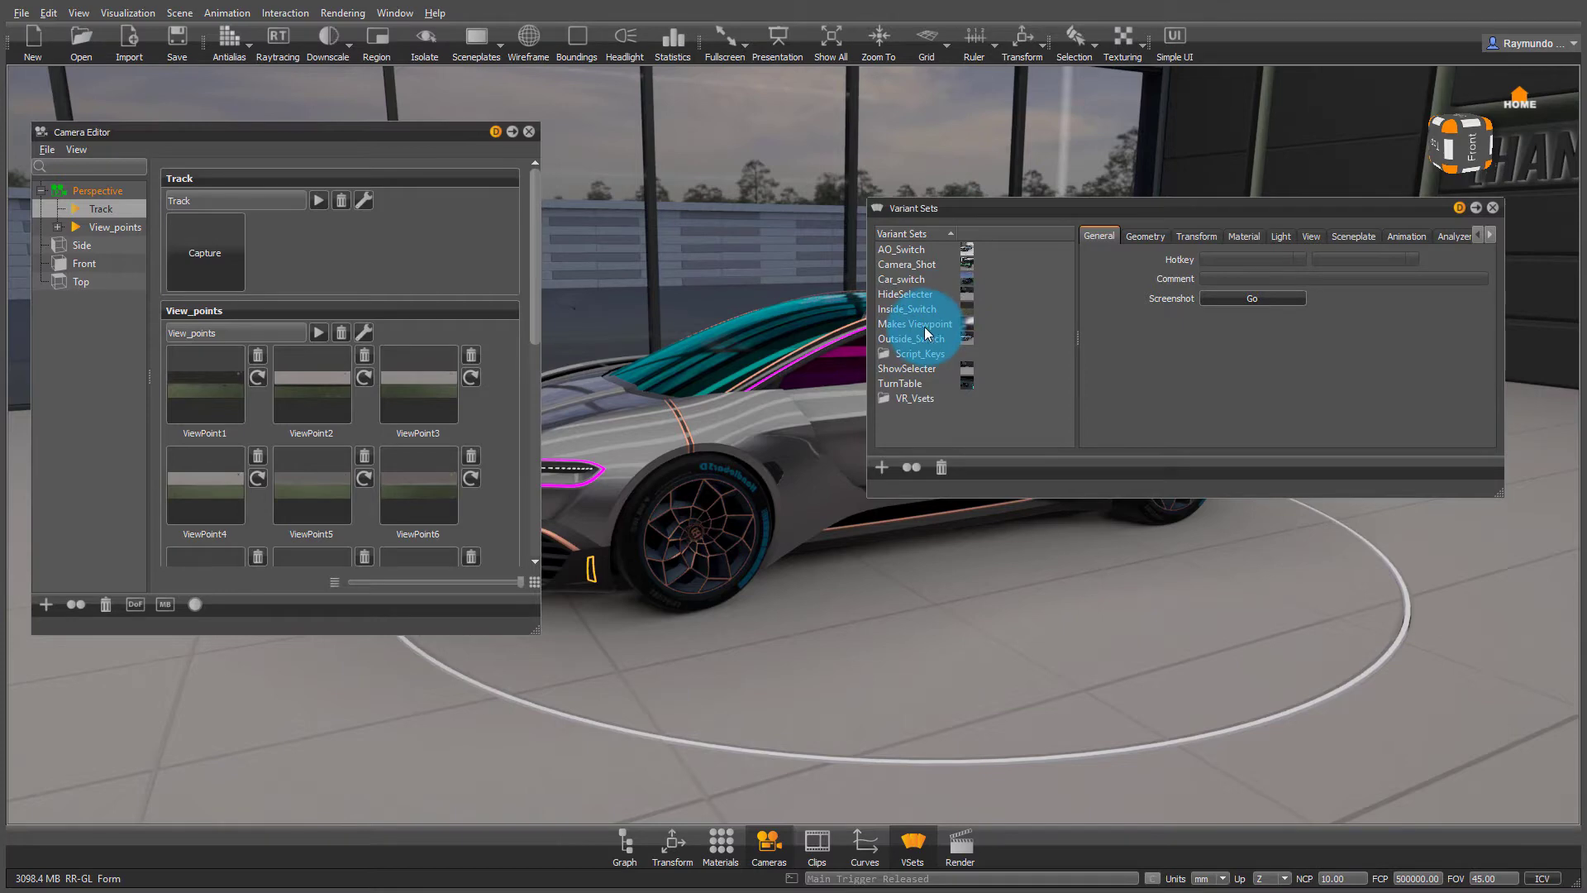
Run the Camera_Shot variant set and preview the VR_Camera1, VR_Camera2 and VR_Camera3 viewpoints
left_click(918, 263)
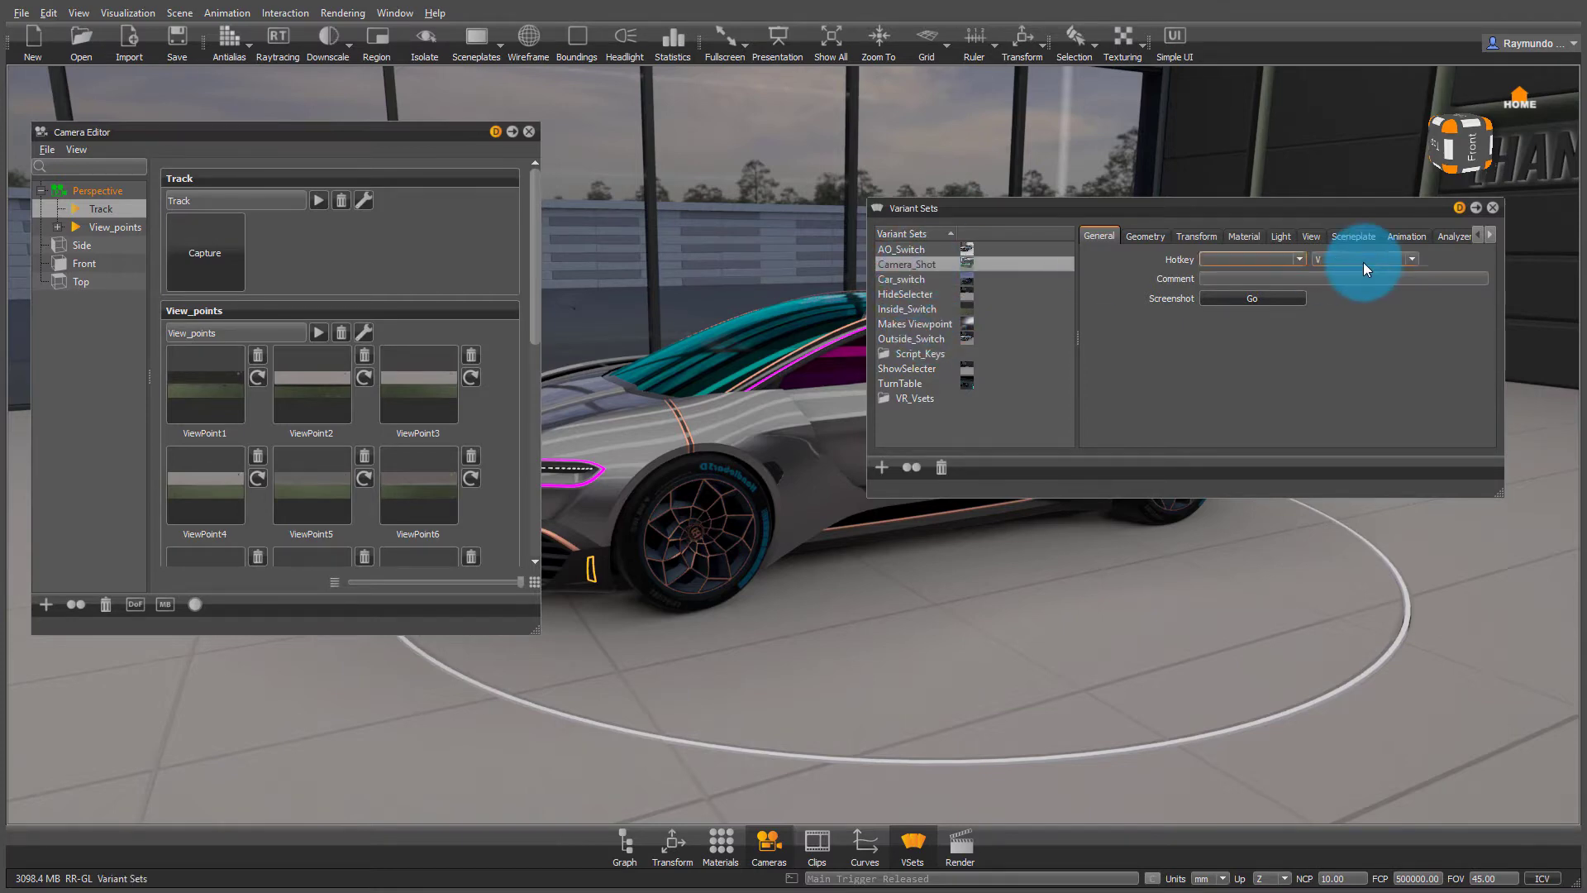
double_click(906, 261)
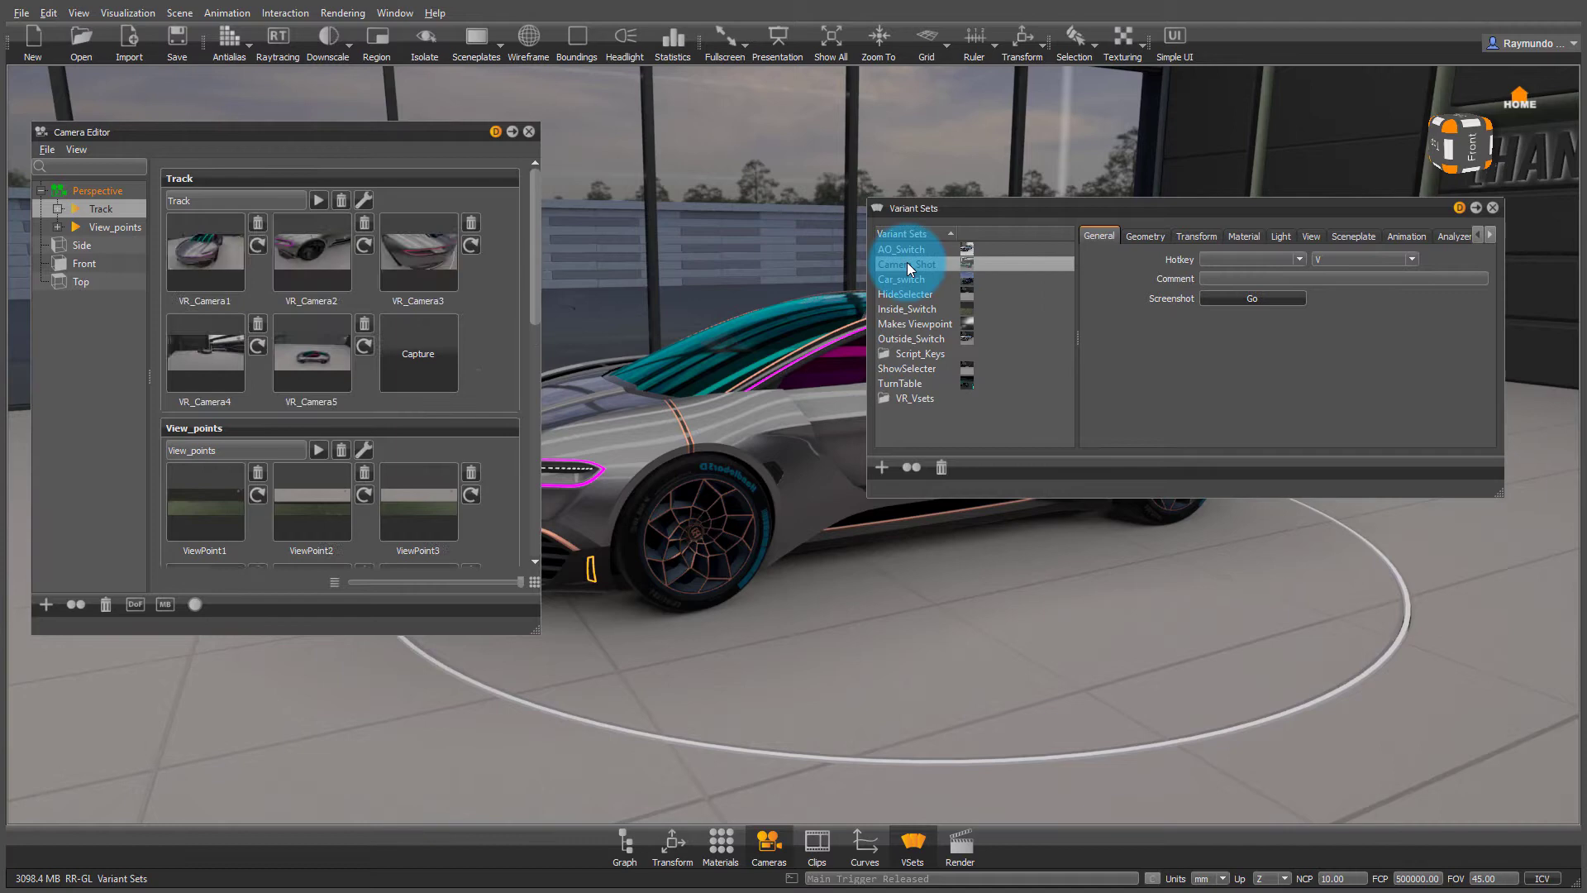
left_click(211, 250)
left_click(306, 249)
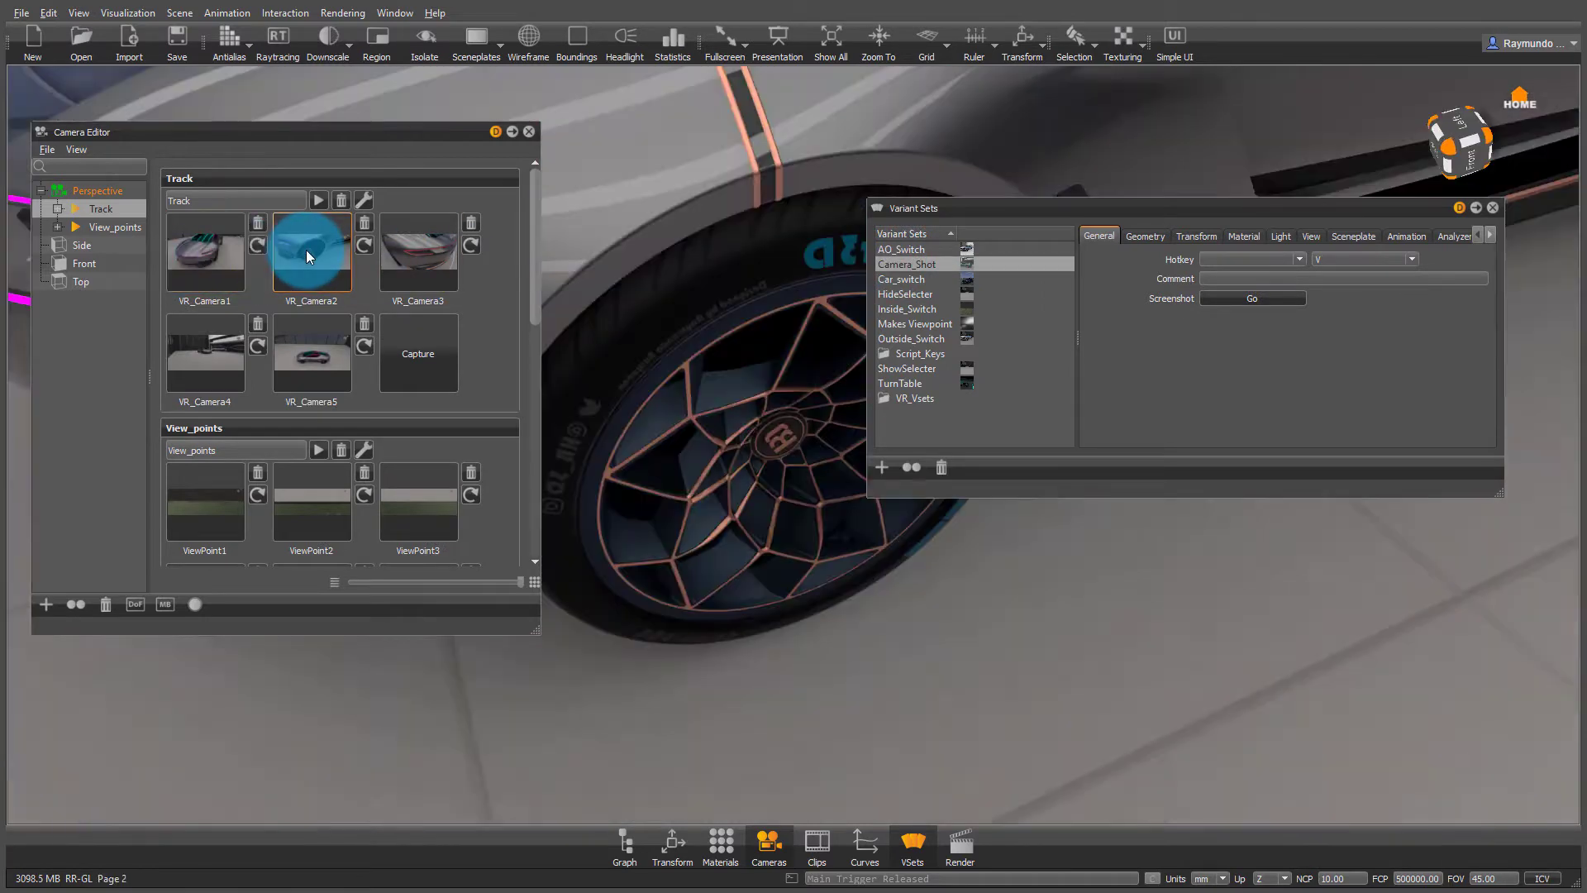
left_click(410, 250)
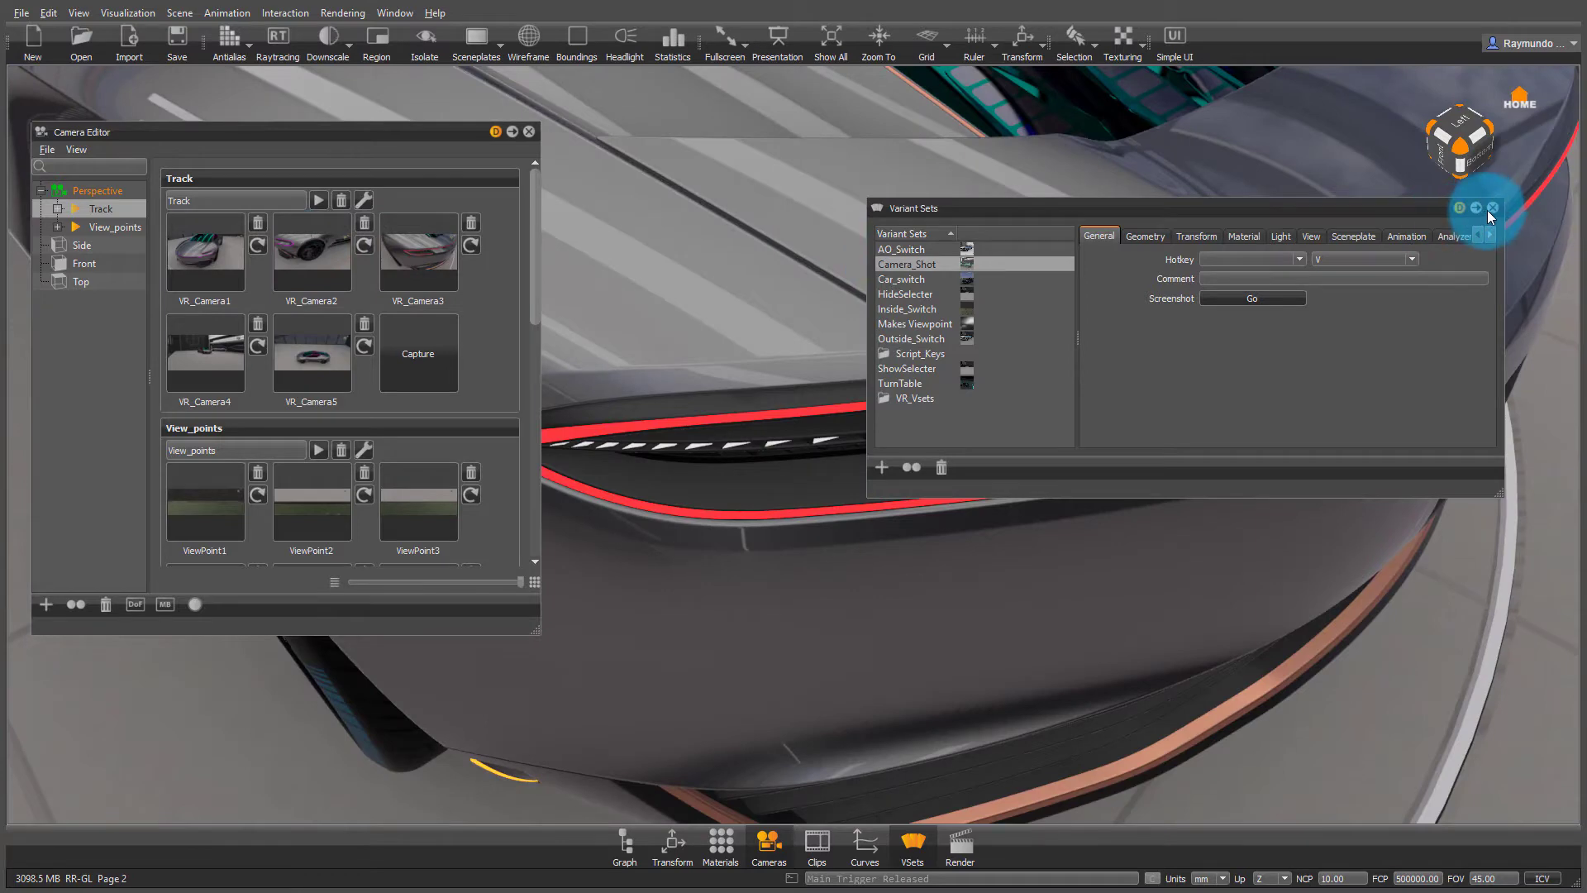
Close Variant Sets, dock the Camera Editor at the right, and preview VR_Camera4, VR_Camera5 and VR_Camera1 without recapturing
left_click(1492, 208)
left_click_drag(463, 131, 1536, 251)
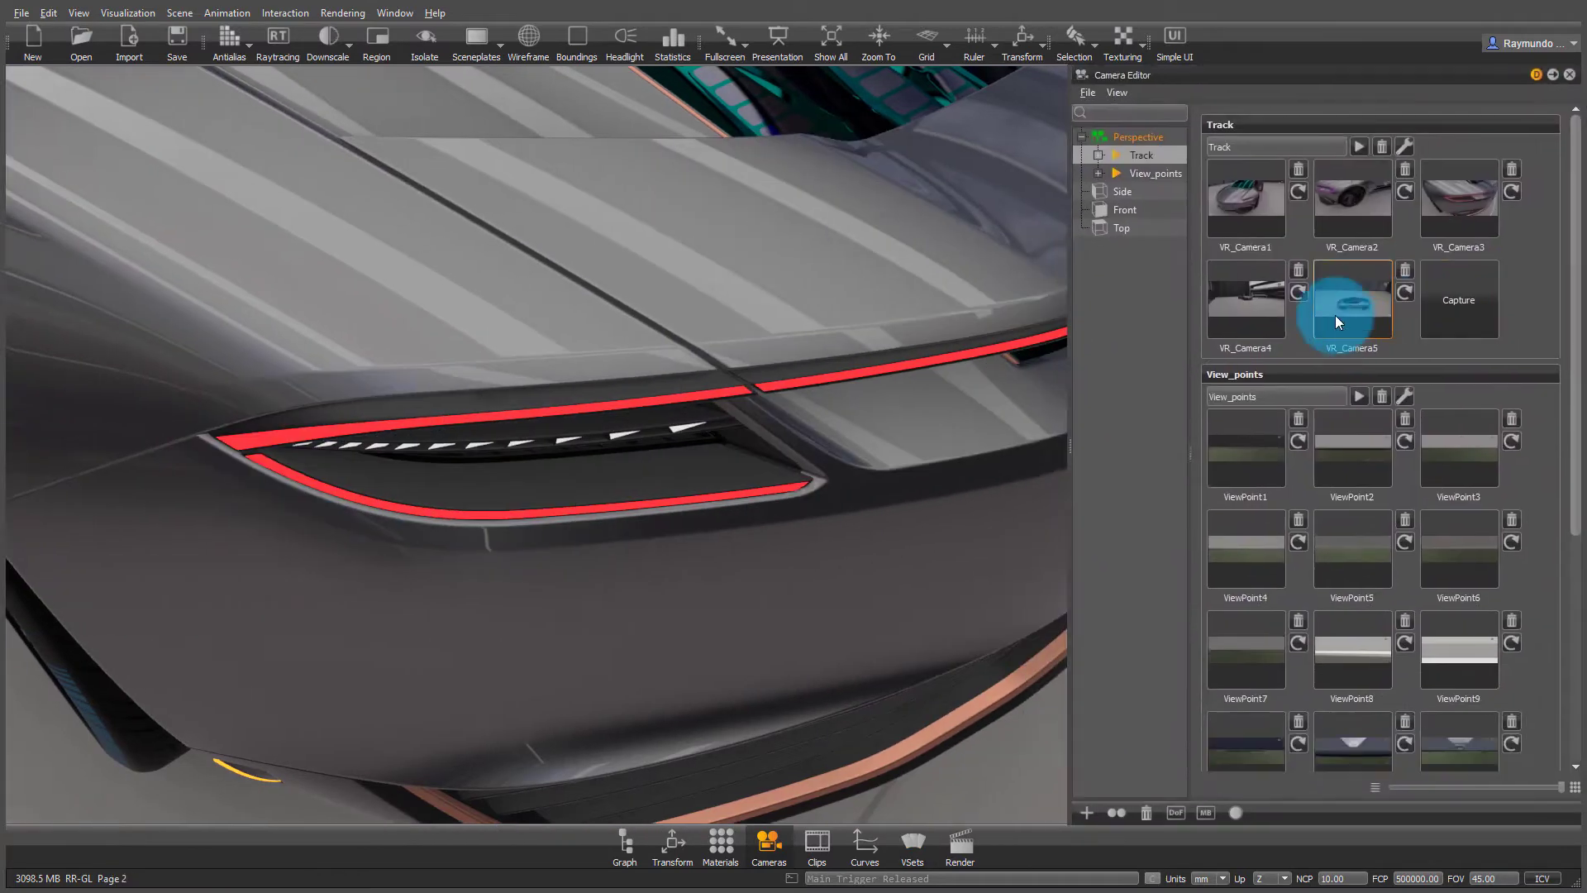
left_click(1232, 283)
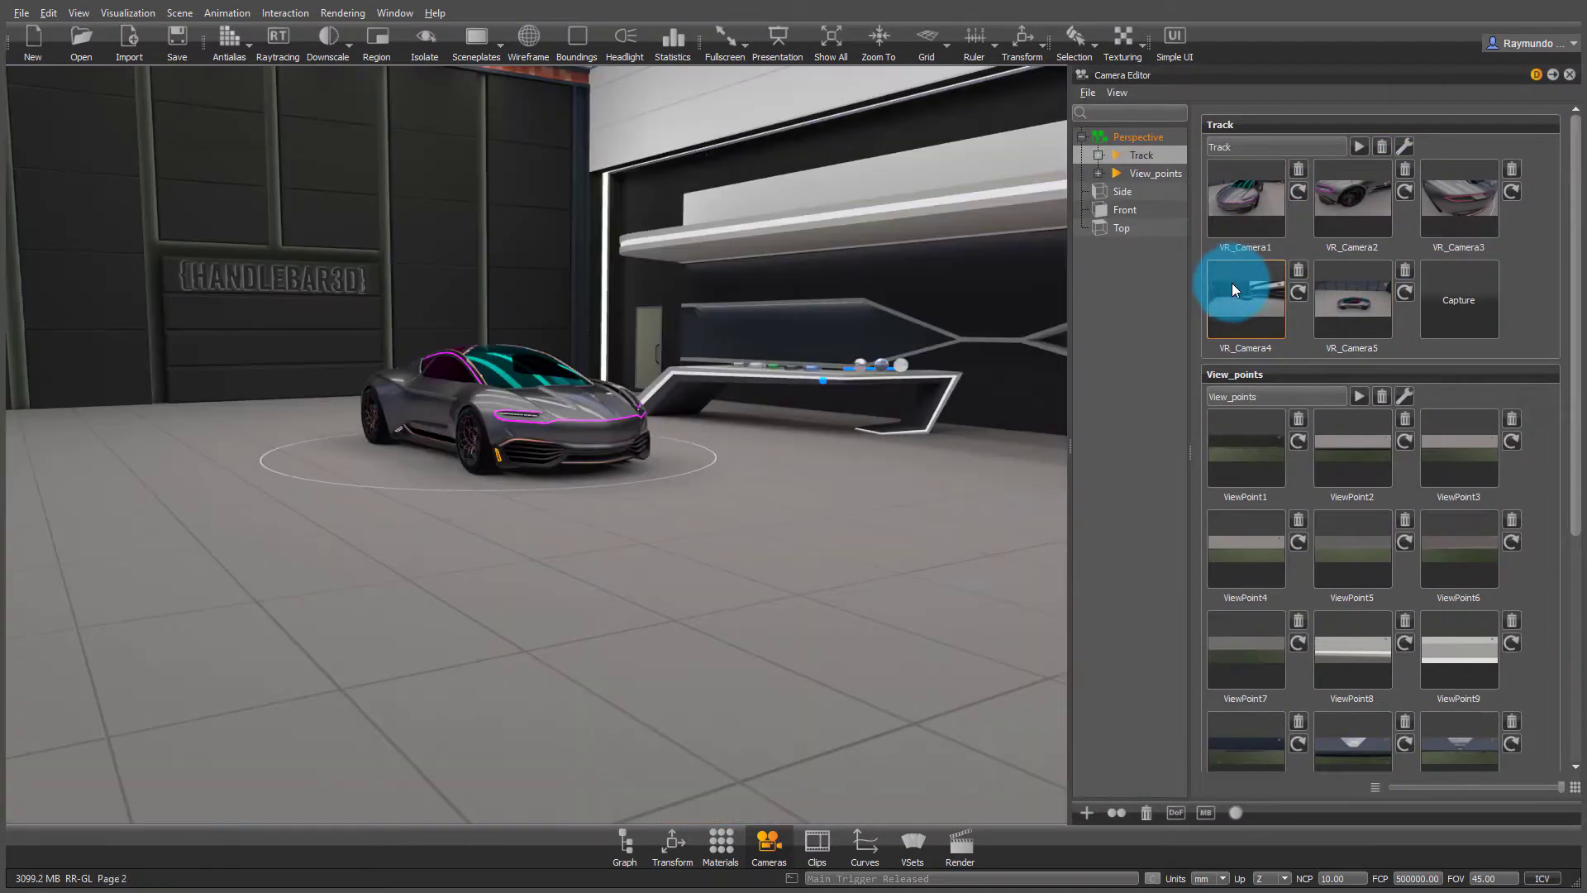
left_click(1406, 292)
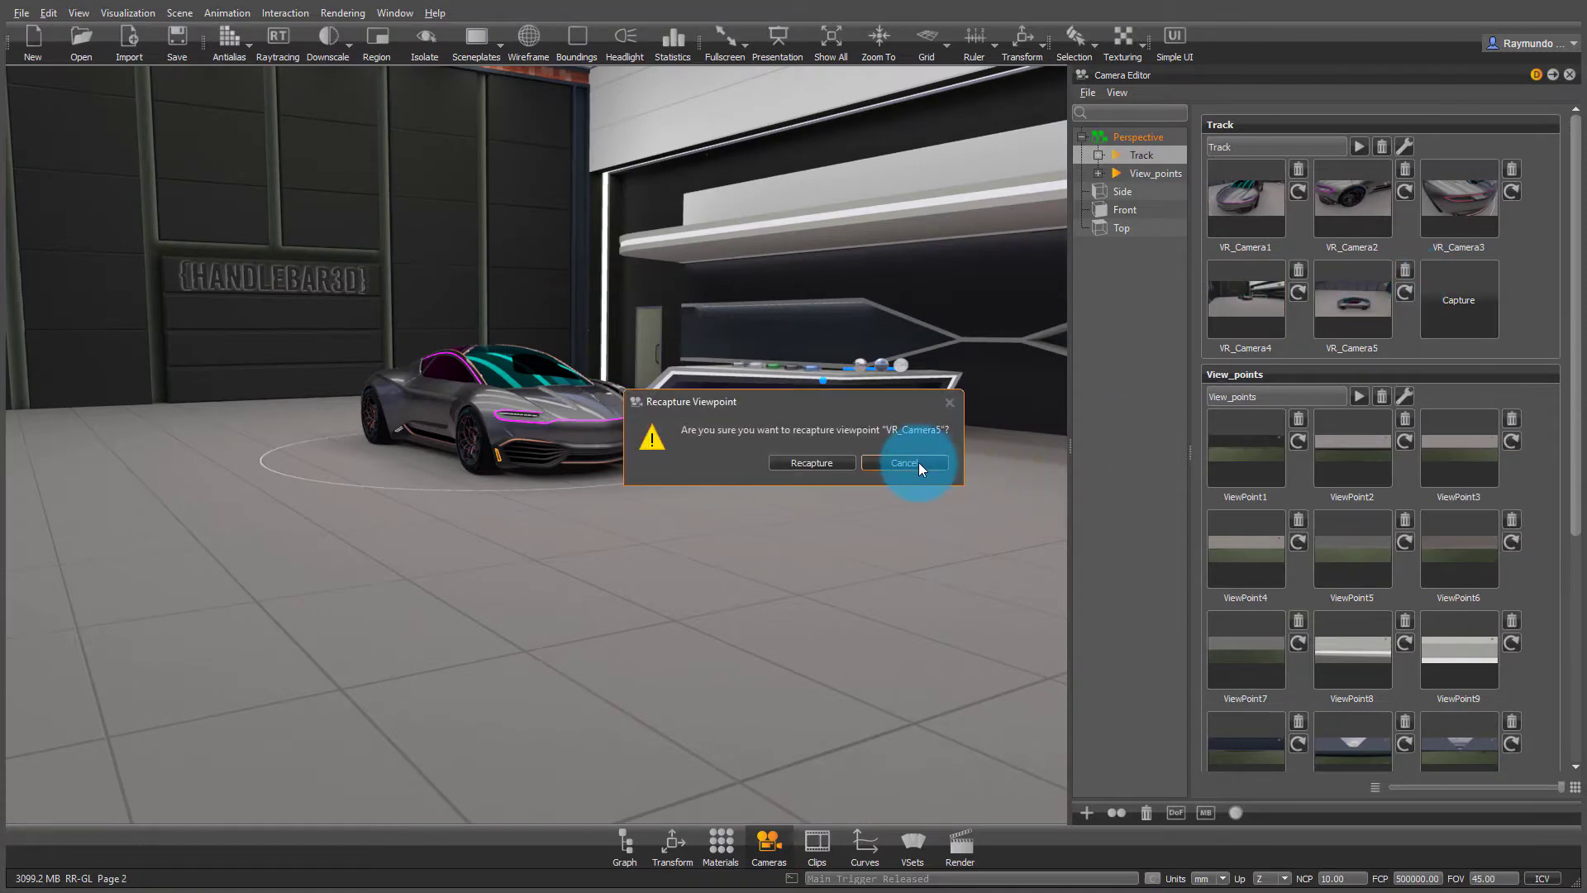
left_click(919, 463)
left_click(1346, 291)
left_click(1226, 213)
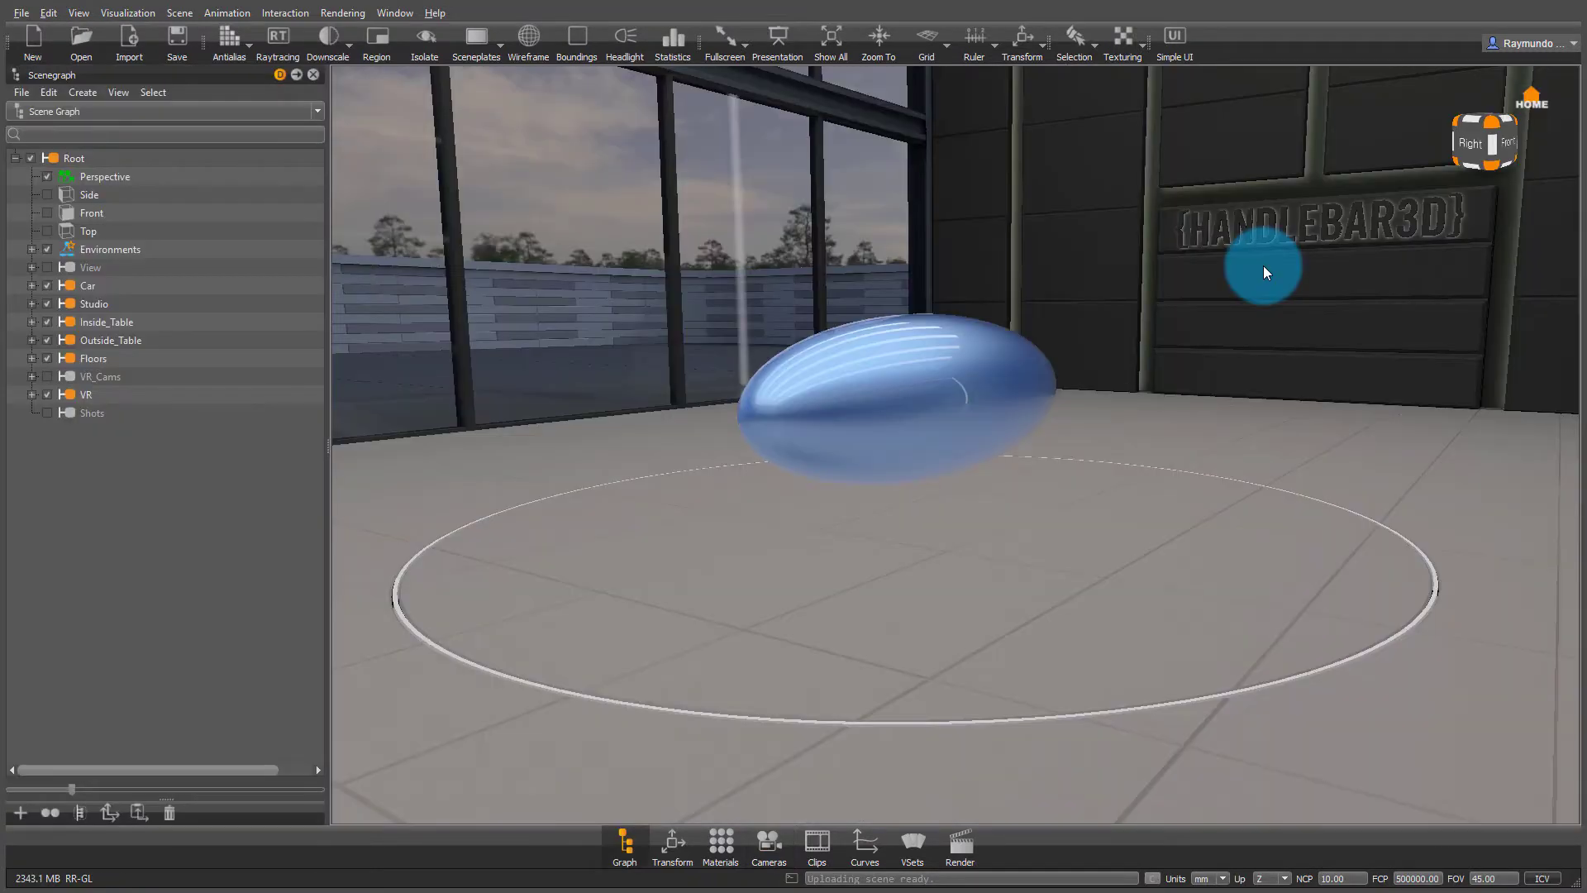
left_click_drag(1263, 265, 949, 341)
Expand Car > Turn > Place > VR_Switch in the Scenegraph to reveal Box and Car_Standin
left_click(33, 288)
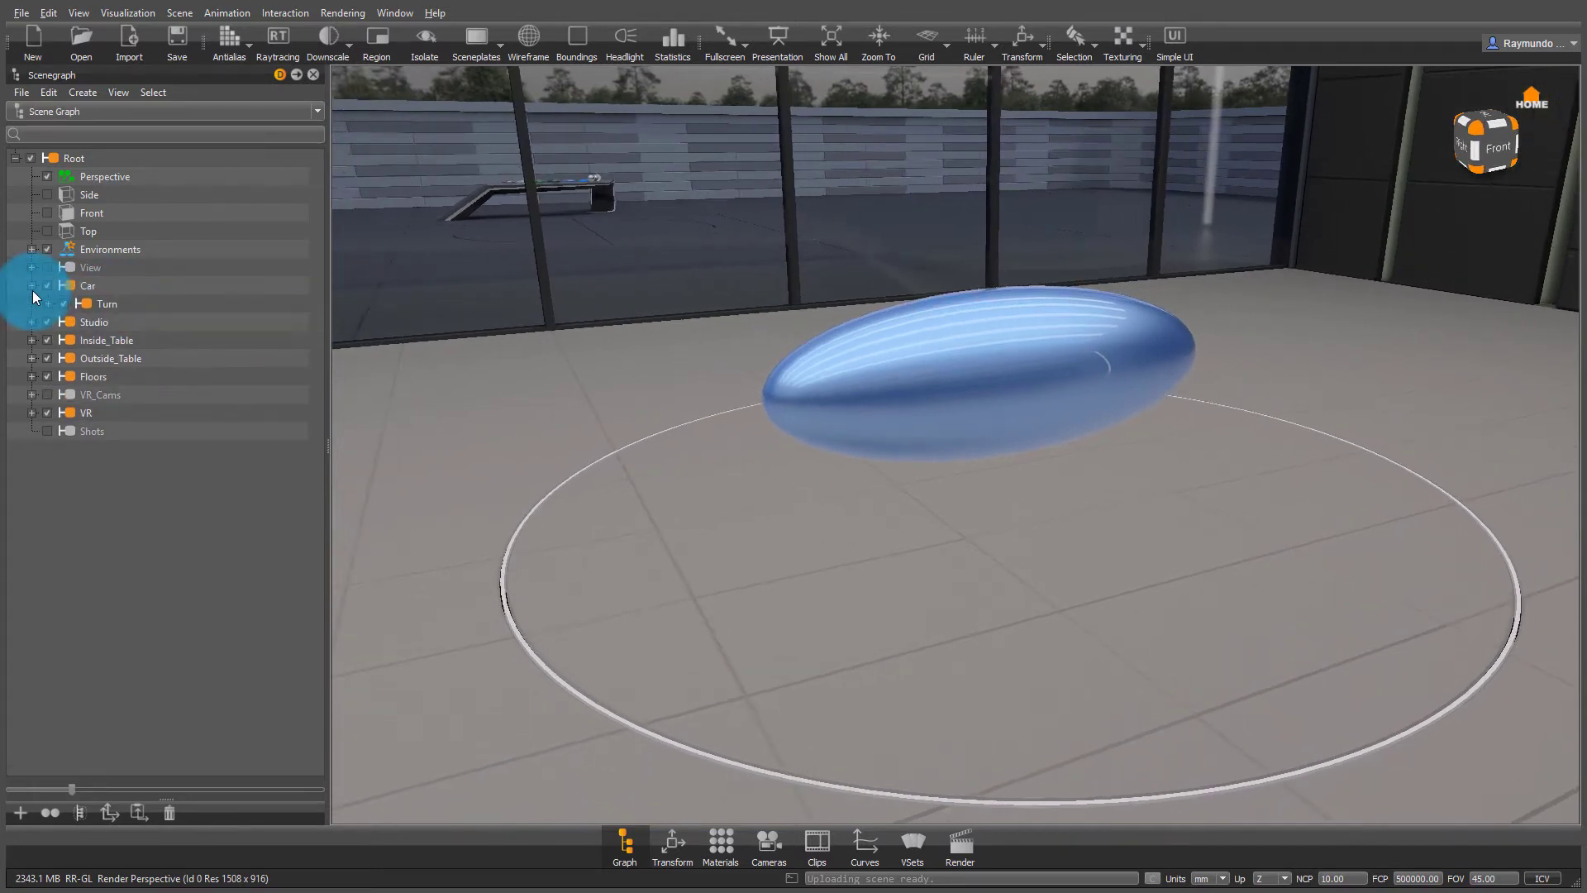
left_click(49, 304)
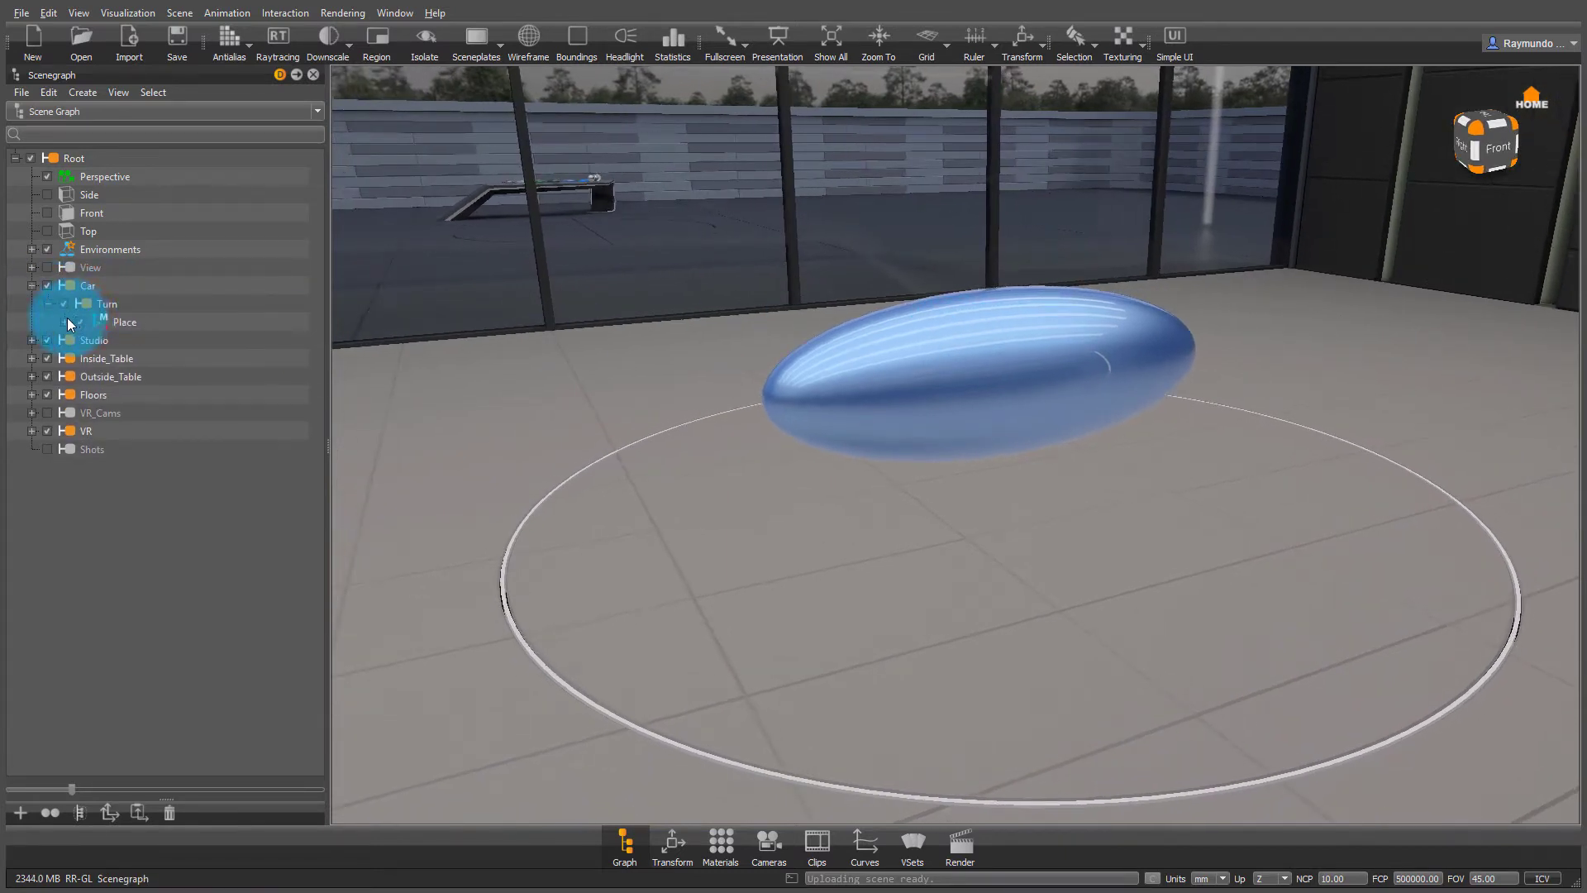
left_click(67, 322)
left_click(81, 340)
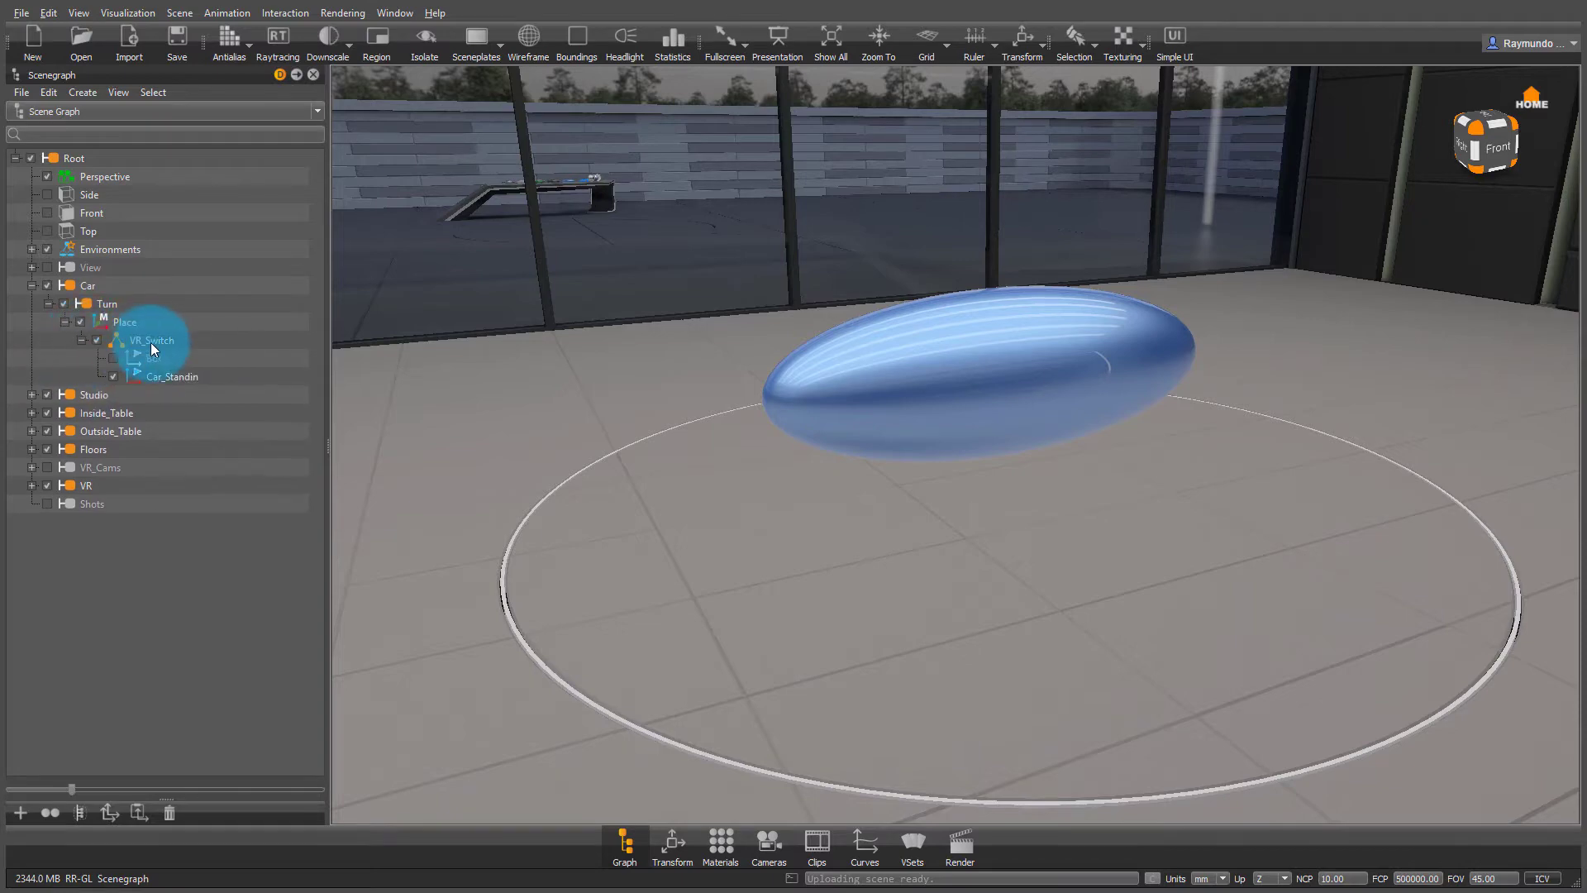
Import Electra1_Car_only with Environments set to Use From Scene
left_click(20, 13)
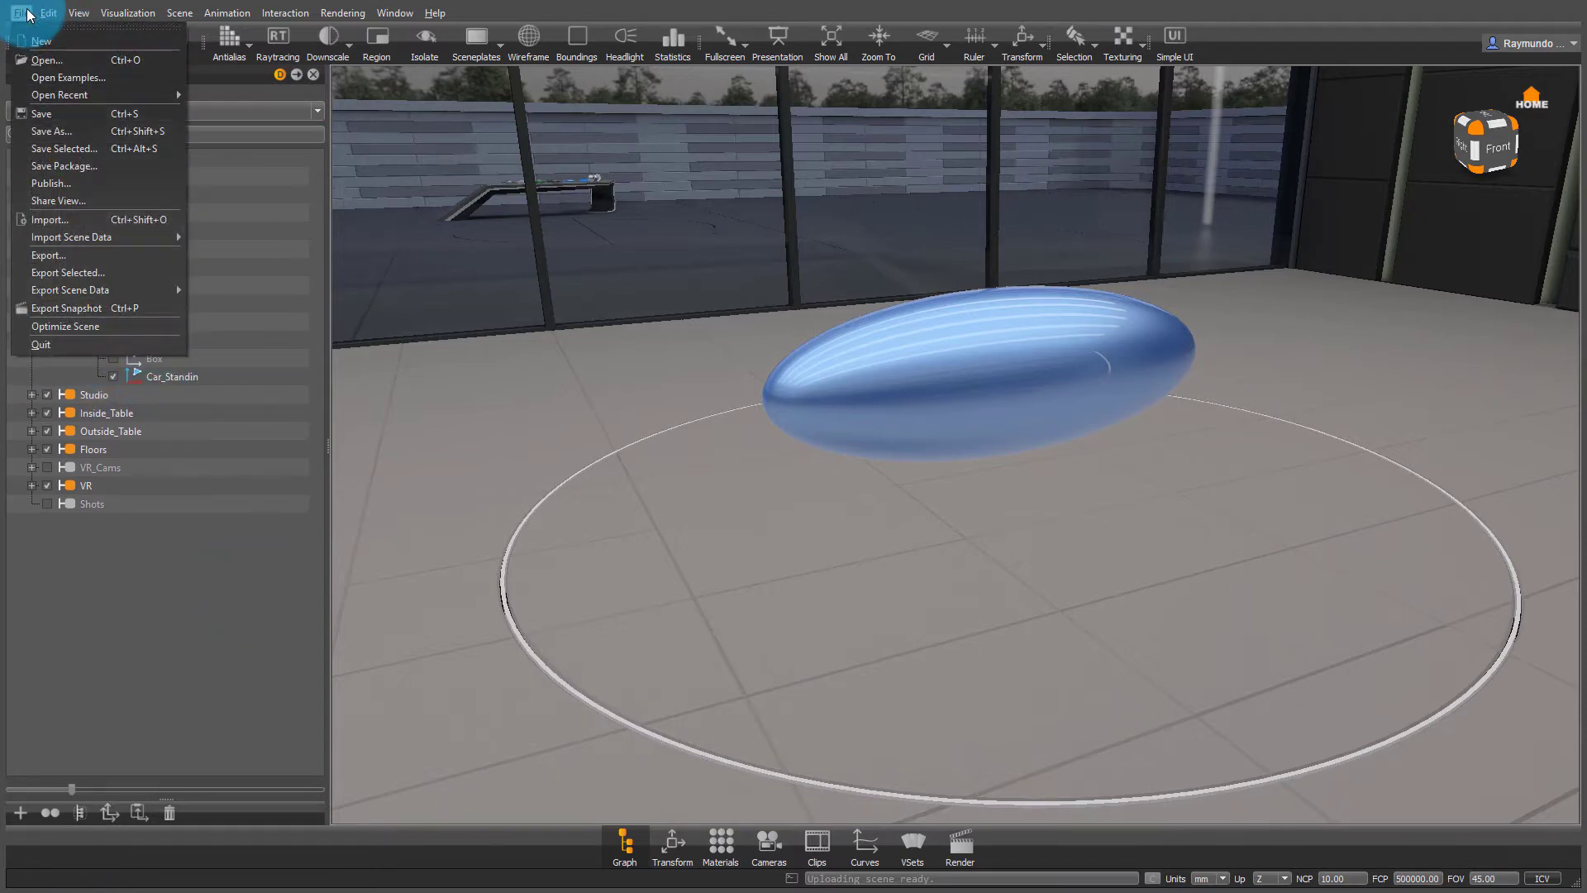
left_click(89, 223)
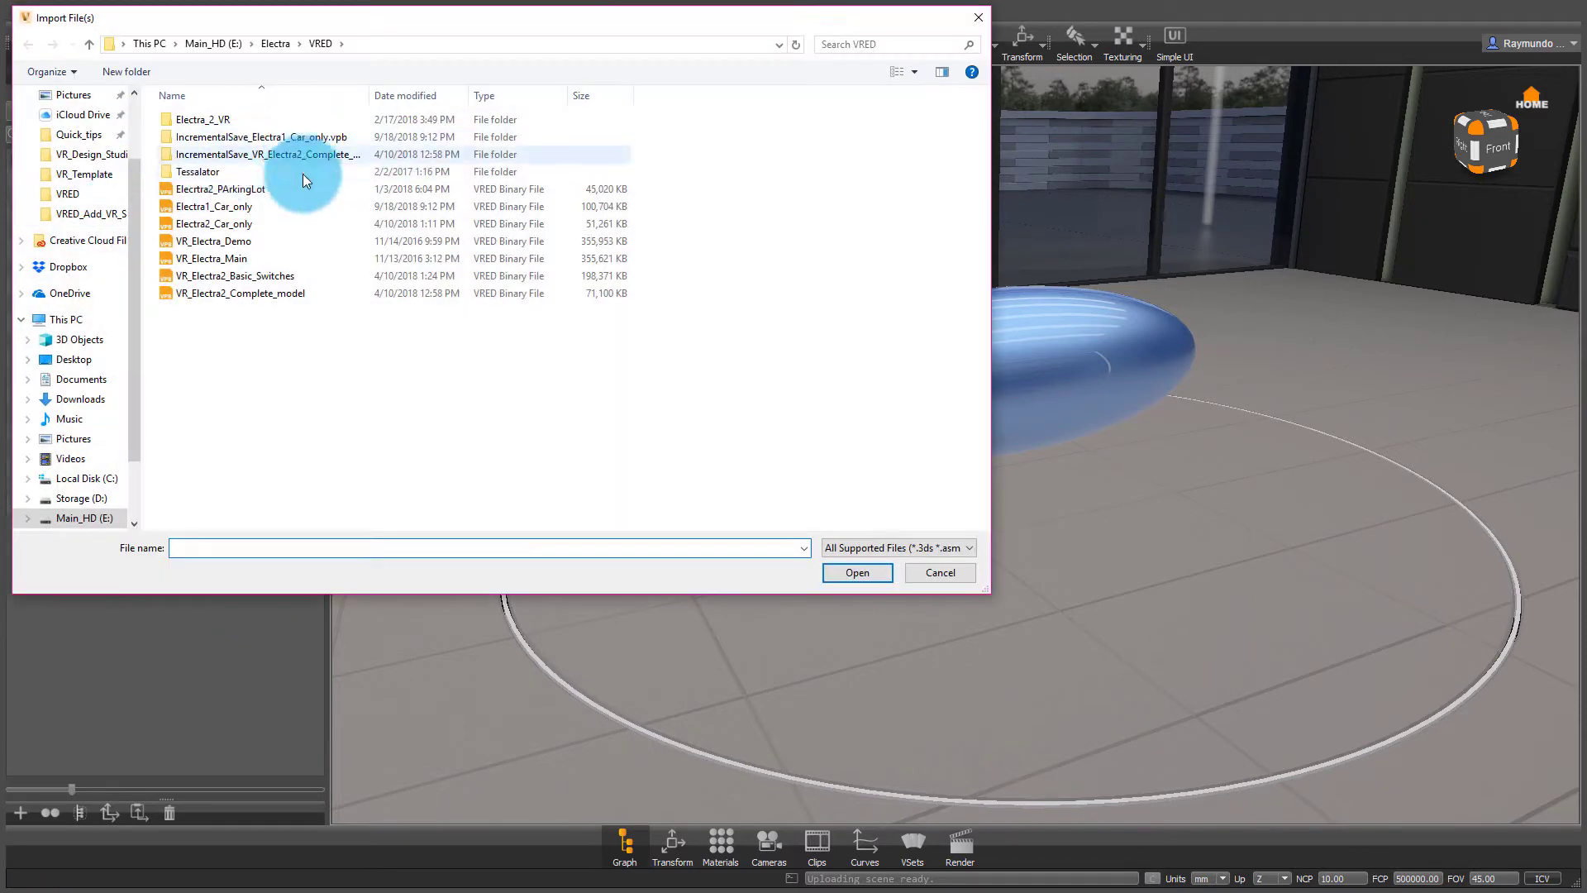
left_click(294, 206)
left_click(857, 572)
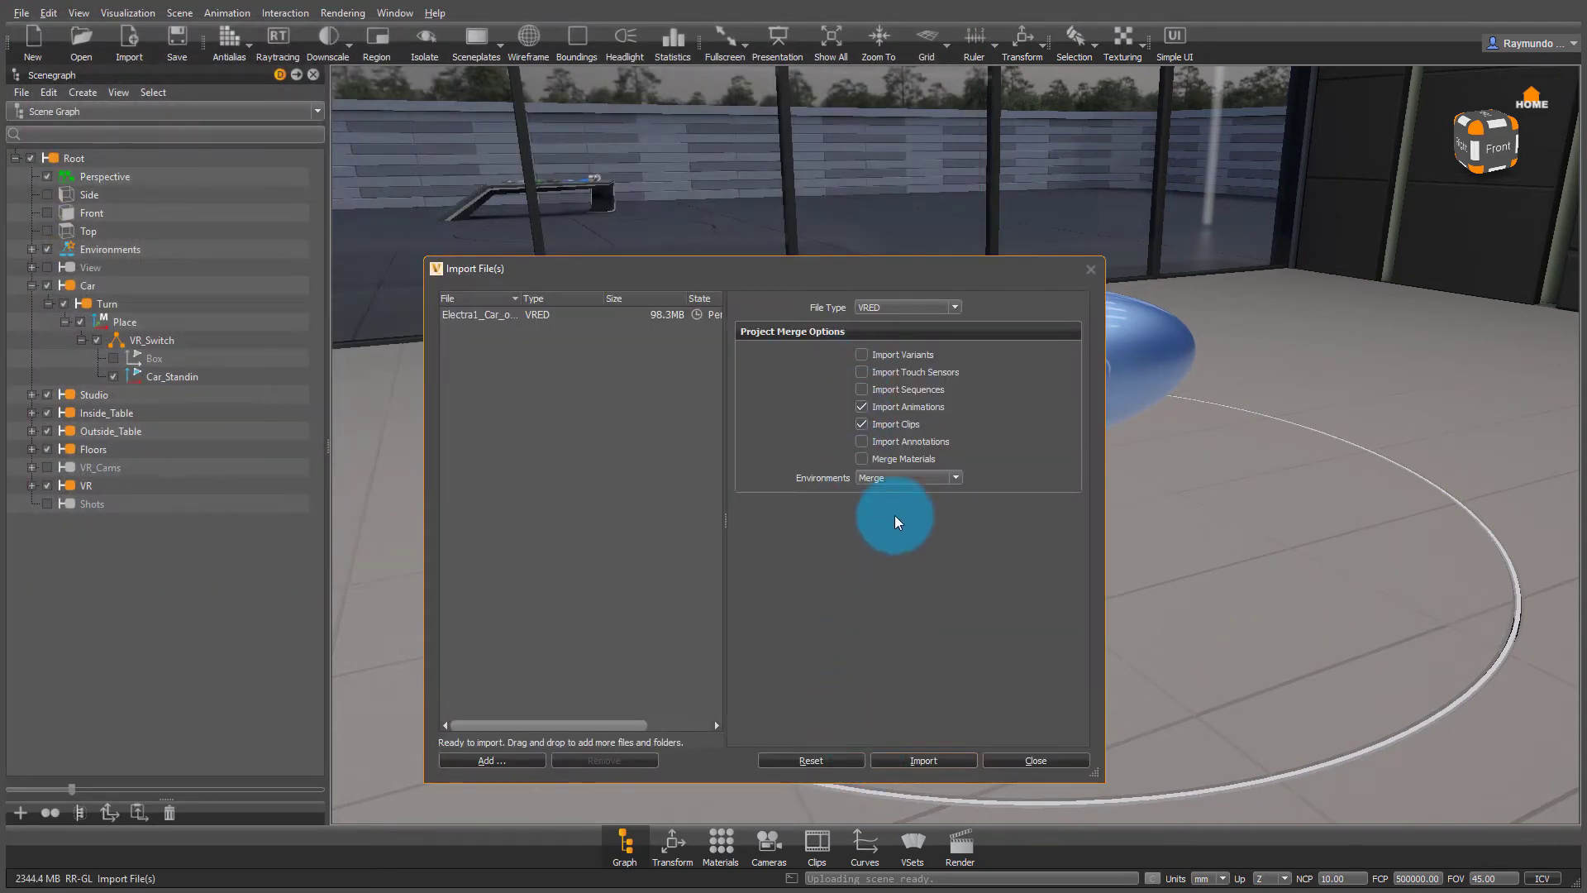
left_click(890, 477)
left_click(901, 493)
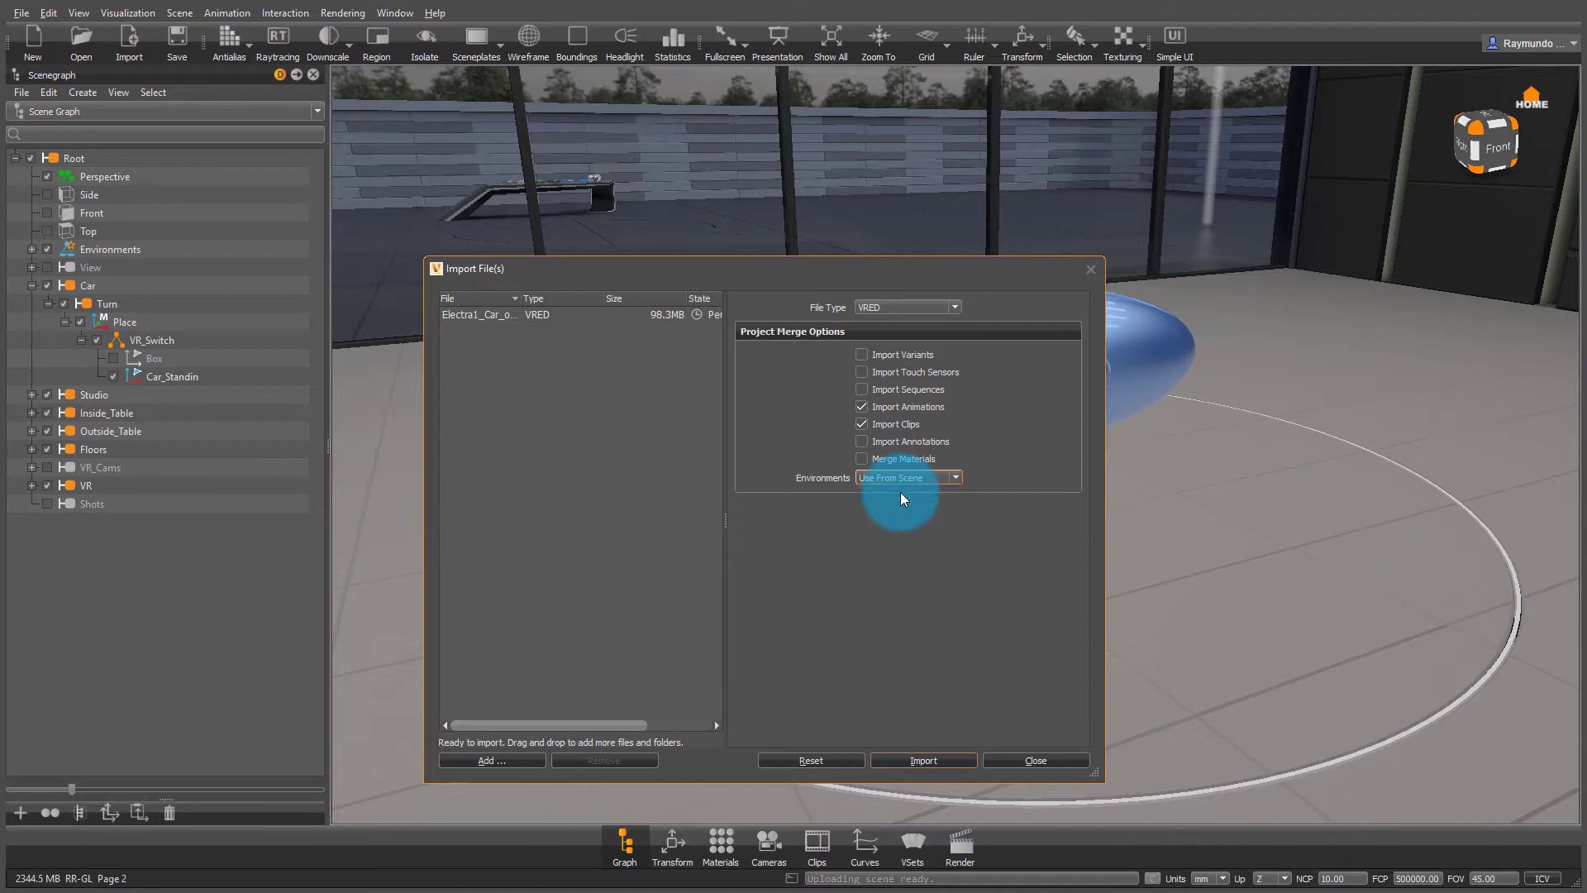
left_click(916, 759)
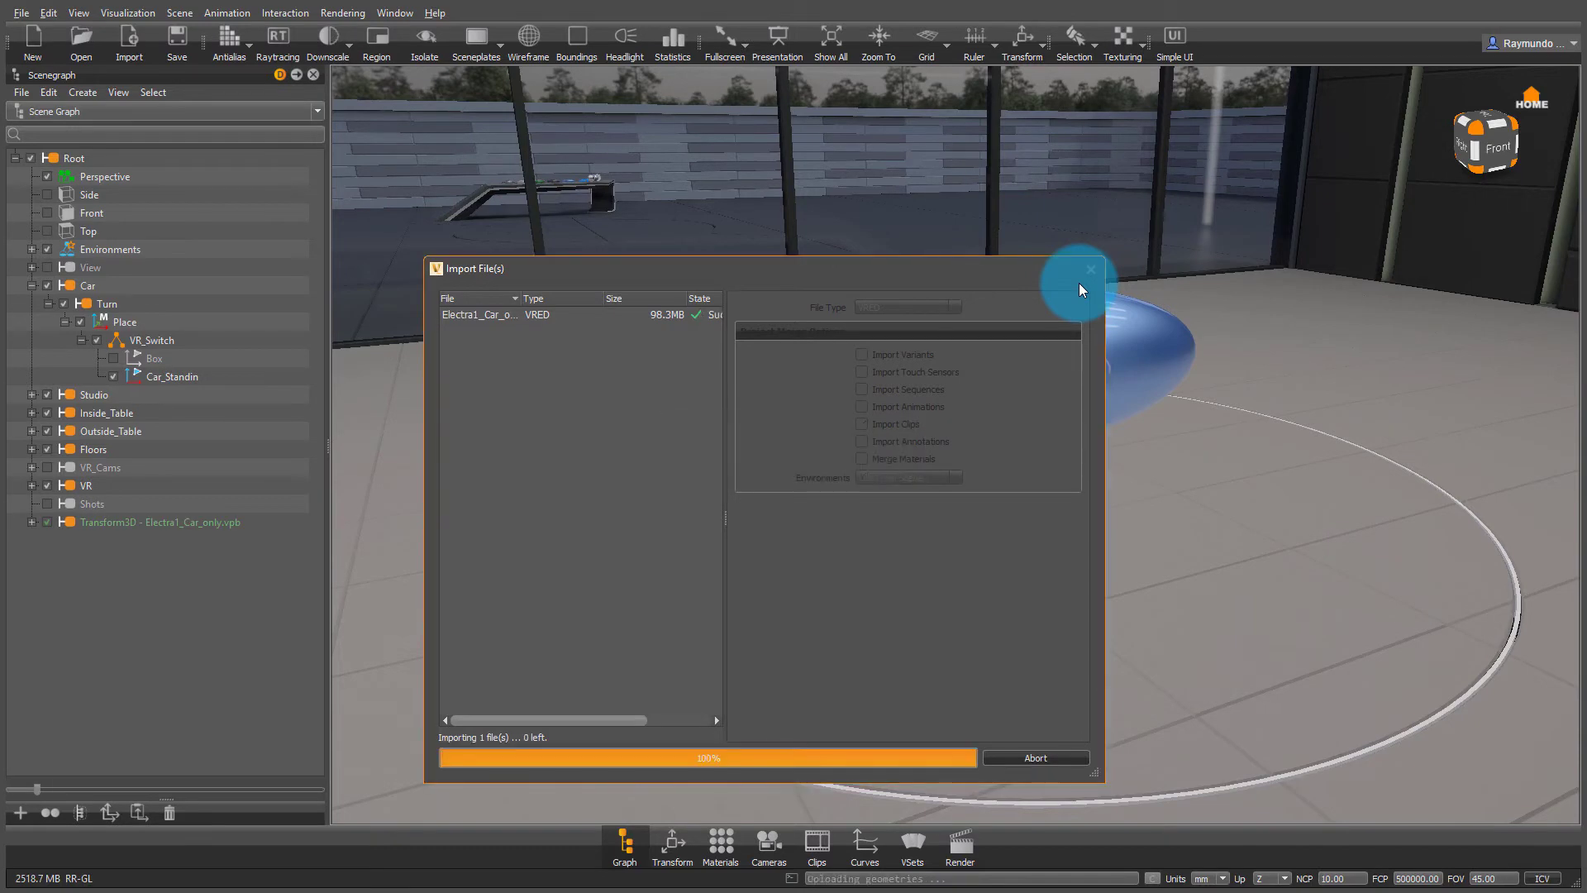
Close the finished import dialog and clear the current selection
left_click(1092, 268)
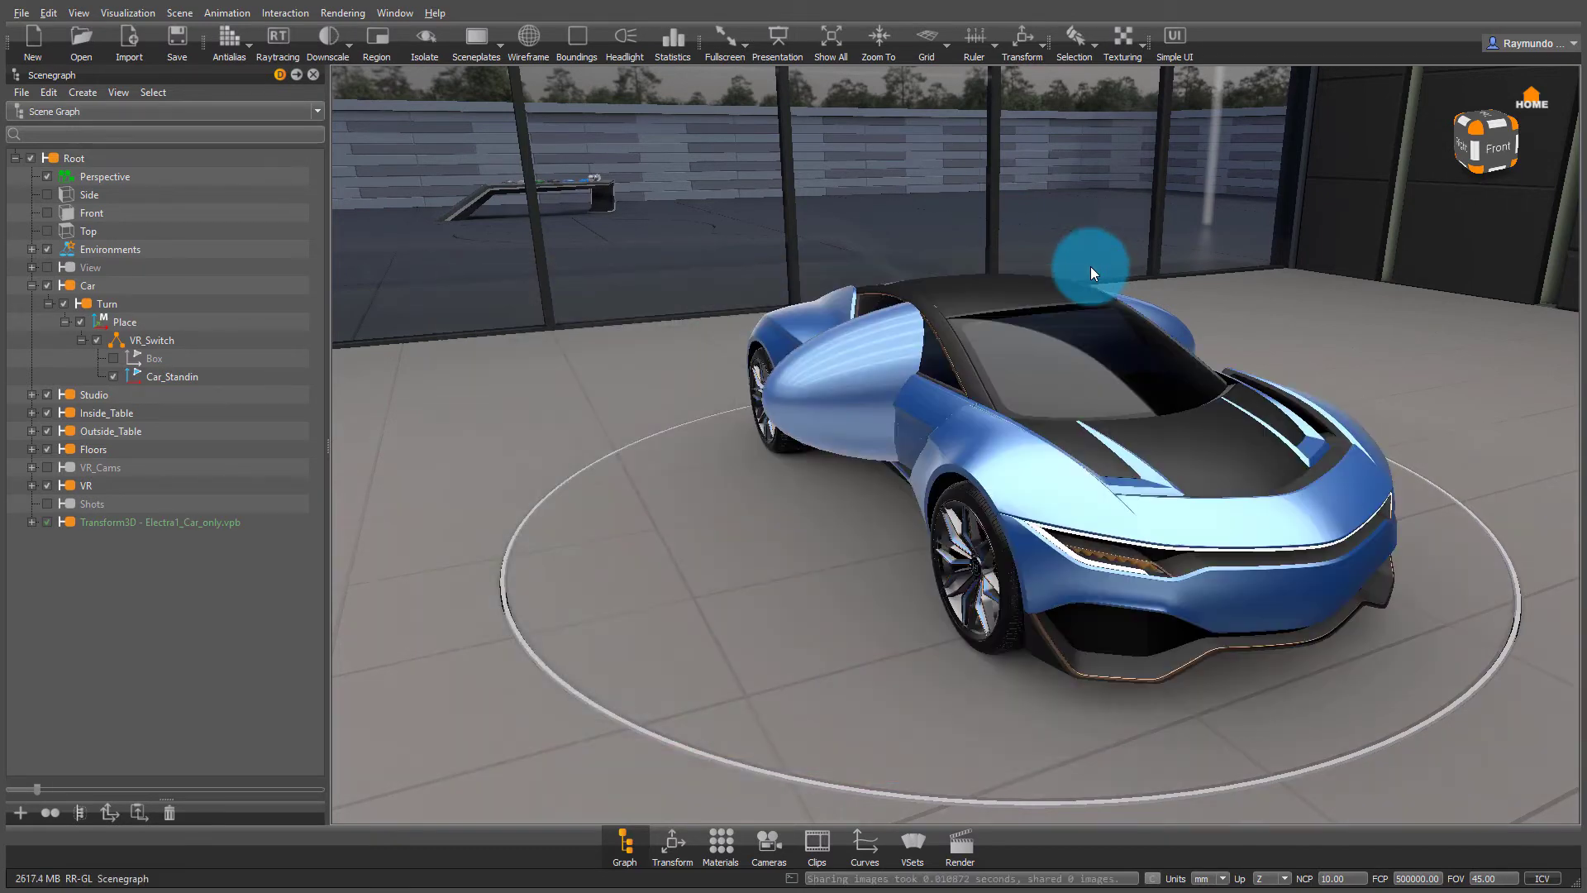
left_click_drag(1003, 432, 942, 431)
left_click(196, 641)
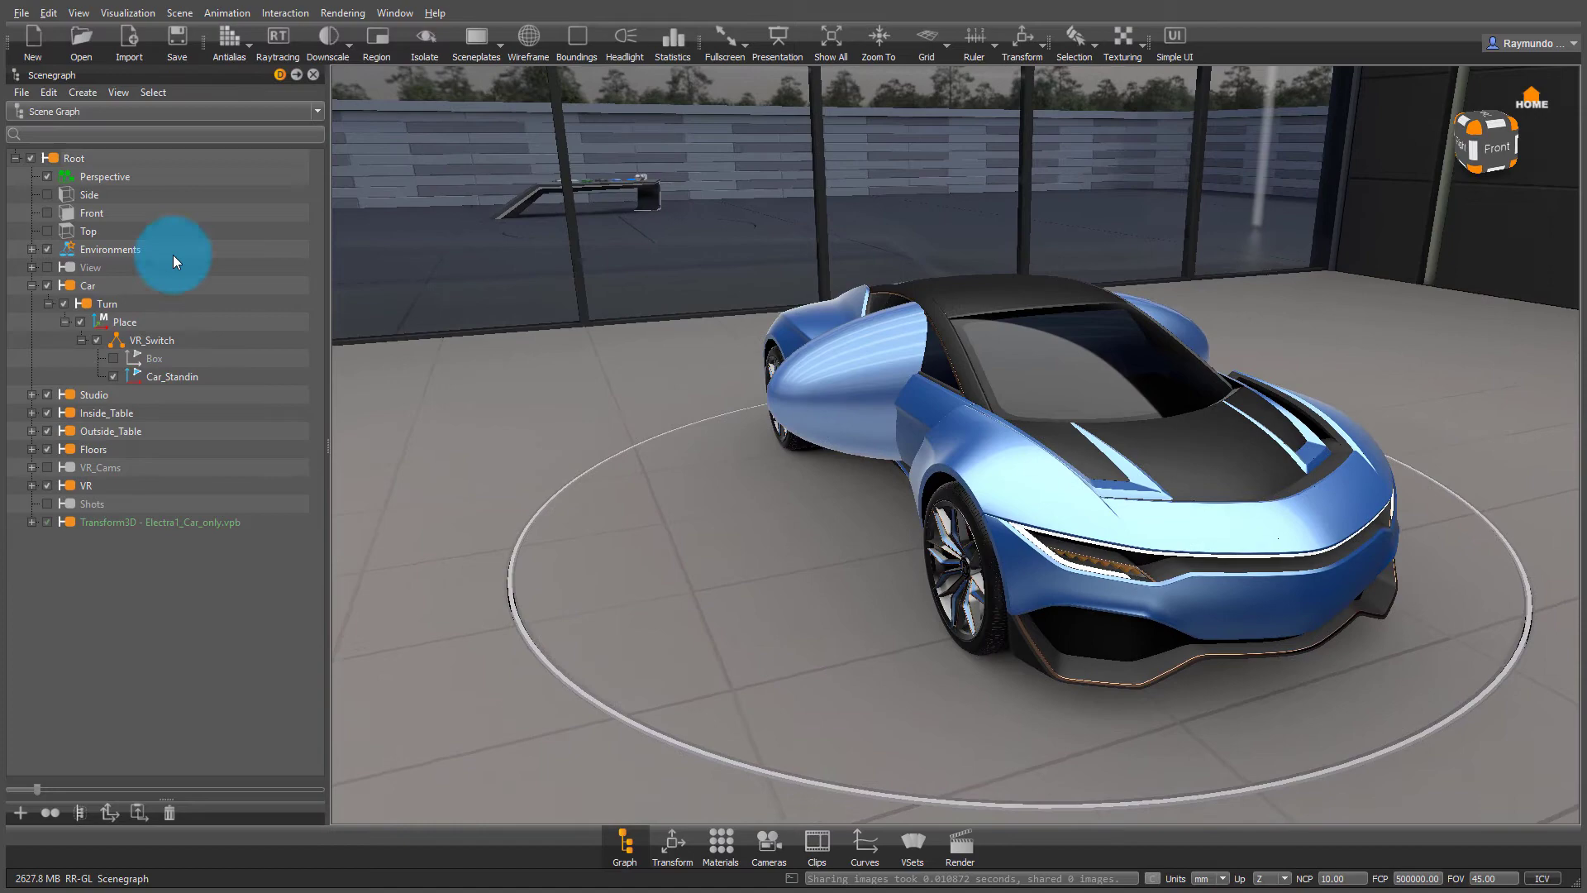
Import the Electra2_Car_only file into the scene
left_click(22, 92)
left_click(43, 127)
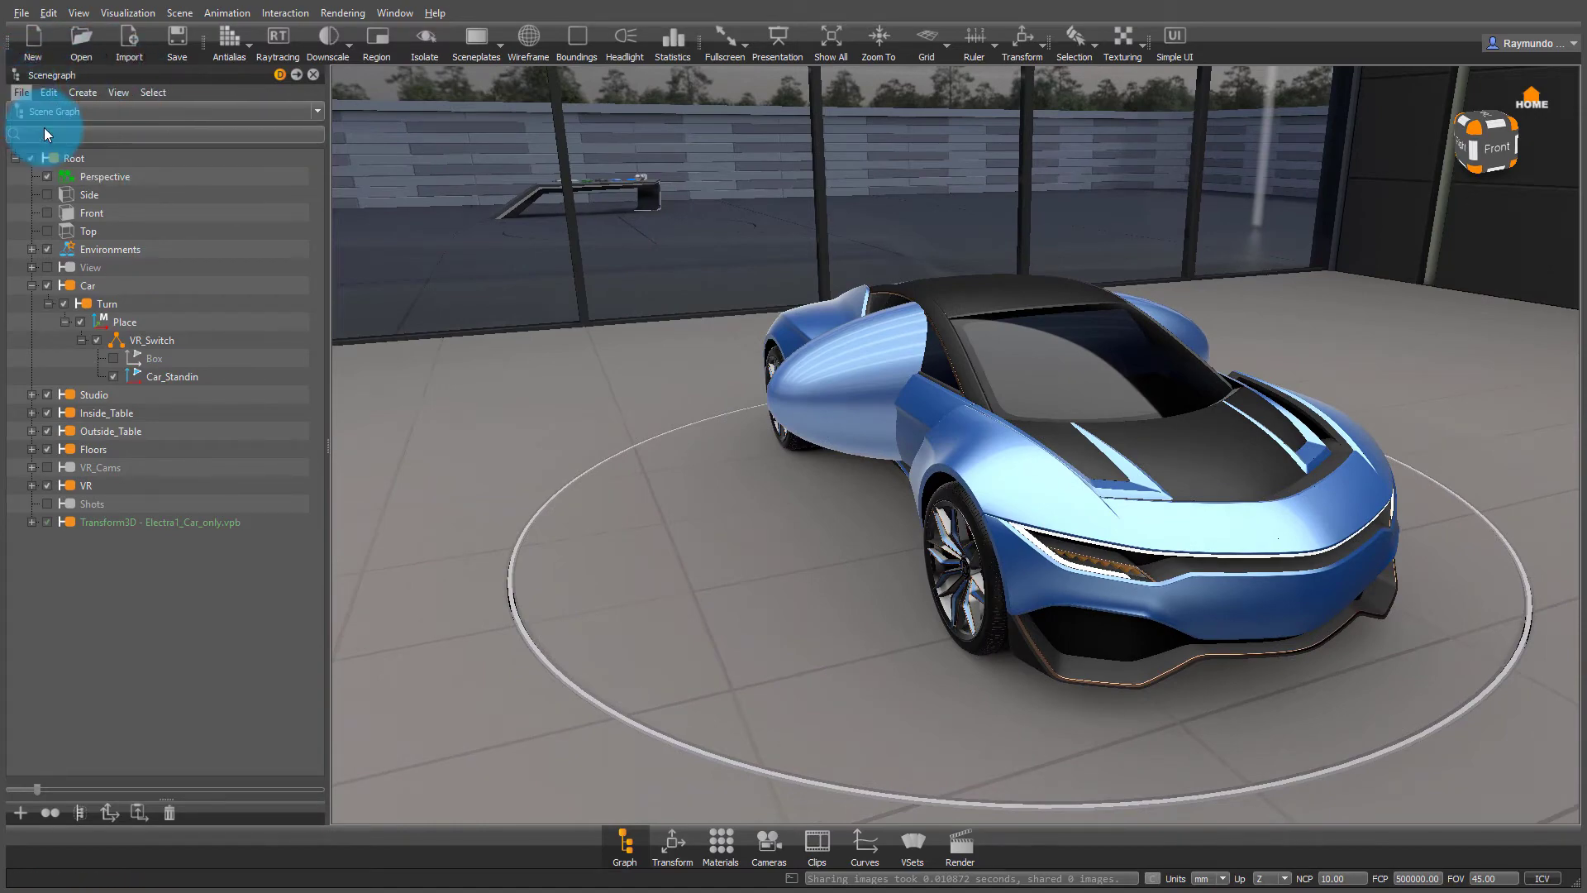
left_click(263, 223)
left_click(856, 575)
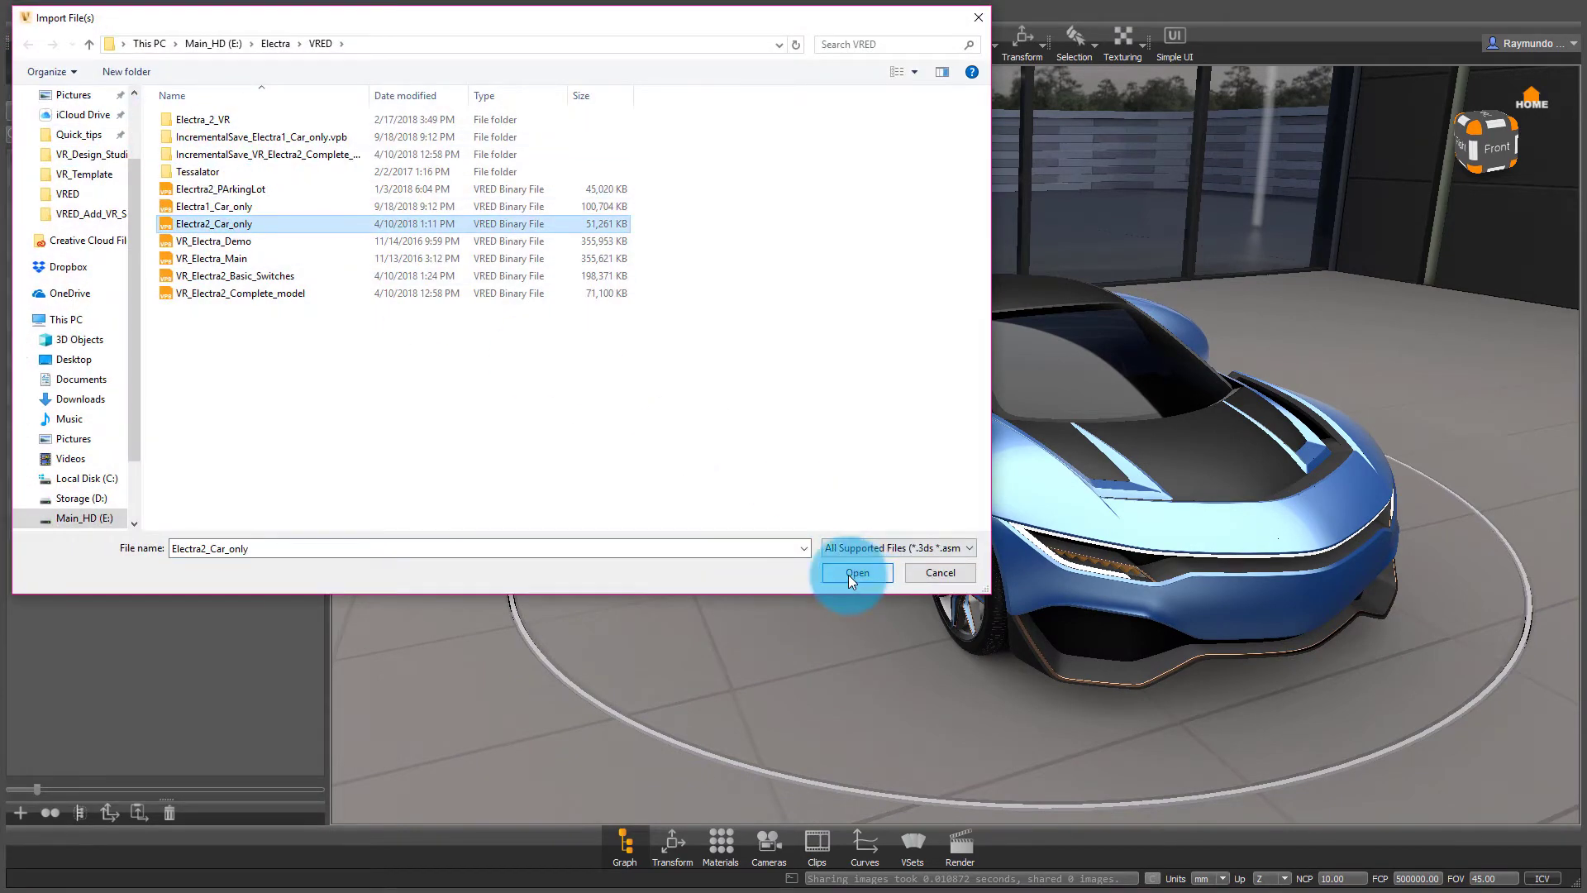
left_click(923, 760)
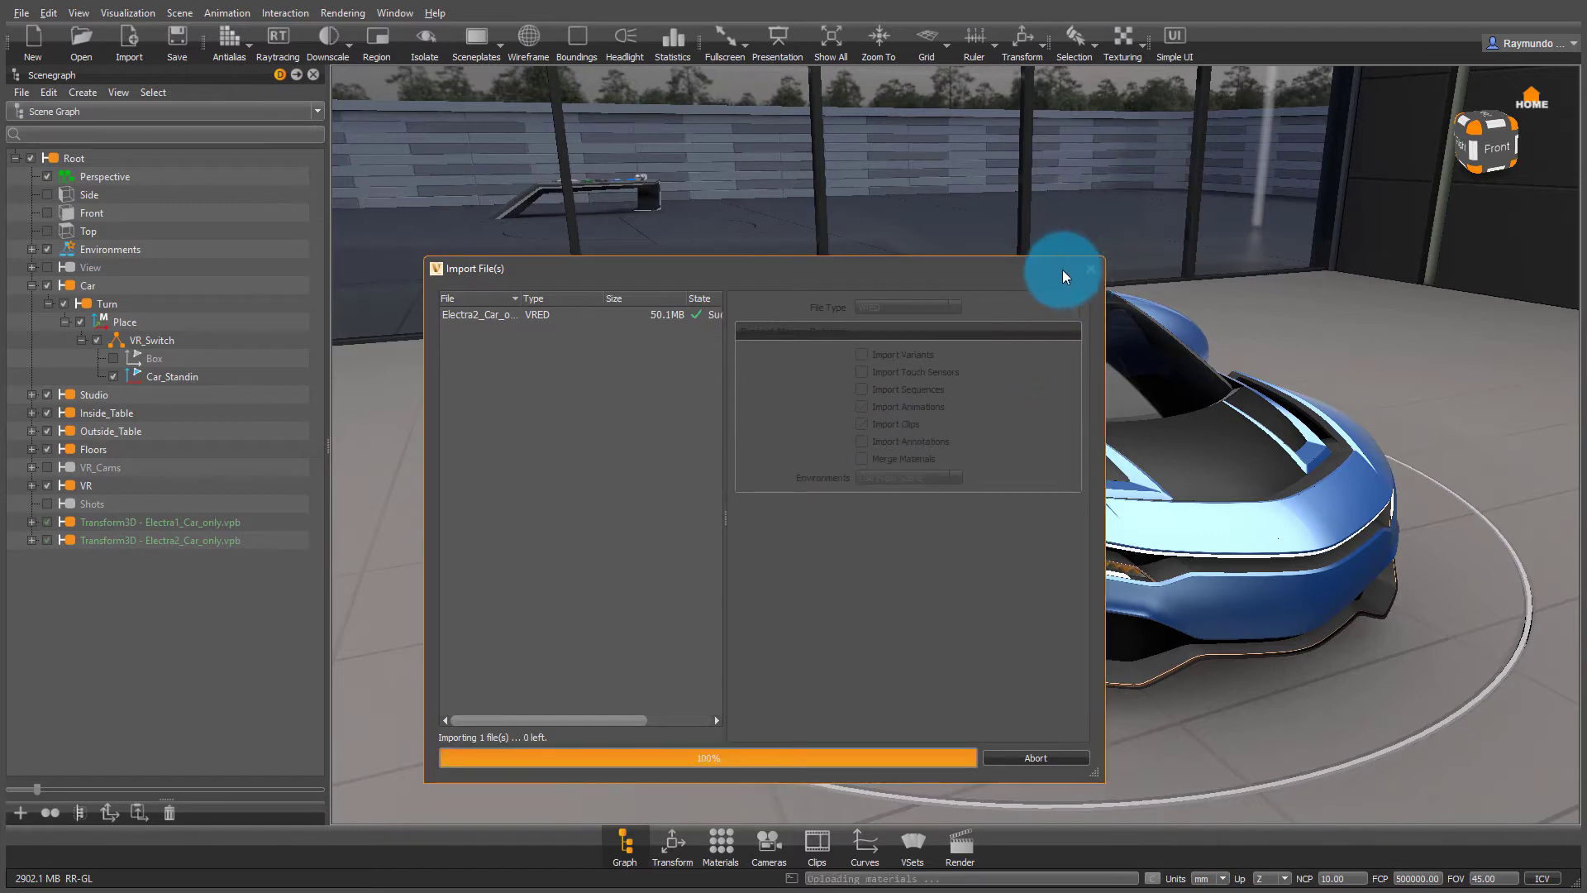
Move the Electra1 and Electra2 car transform nodes under VR_Switch
left_click_drag(1122, 333, 789, 332)
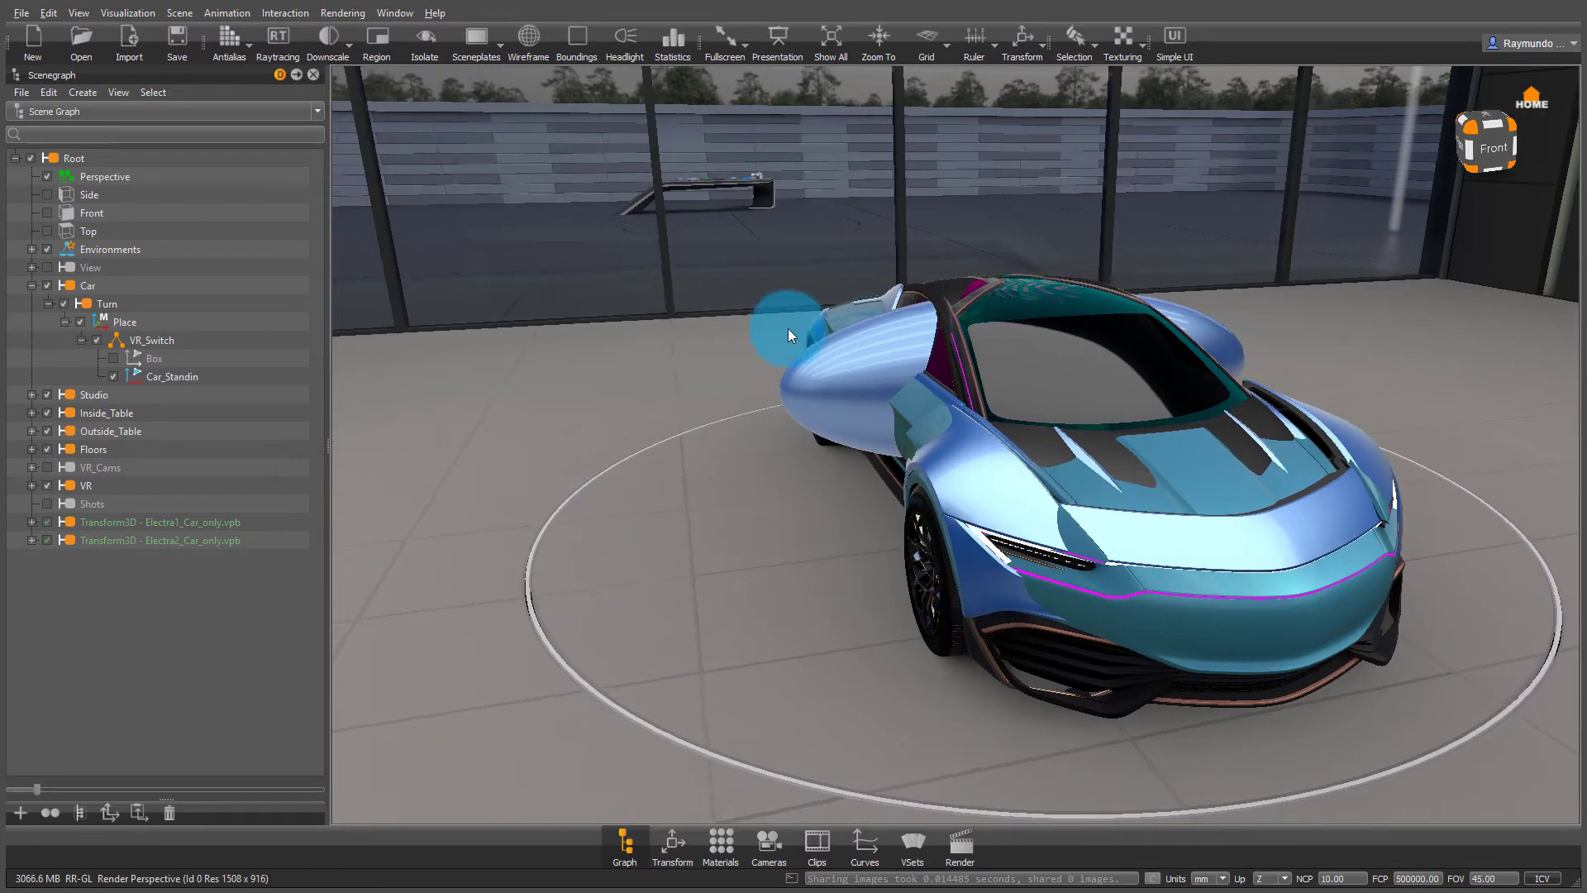
left_click(162, 523)
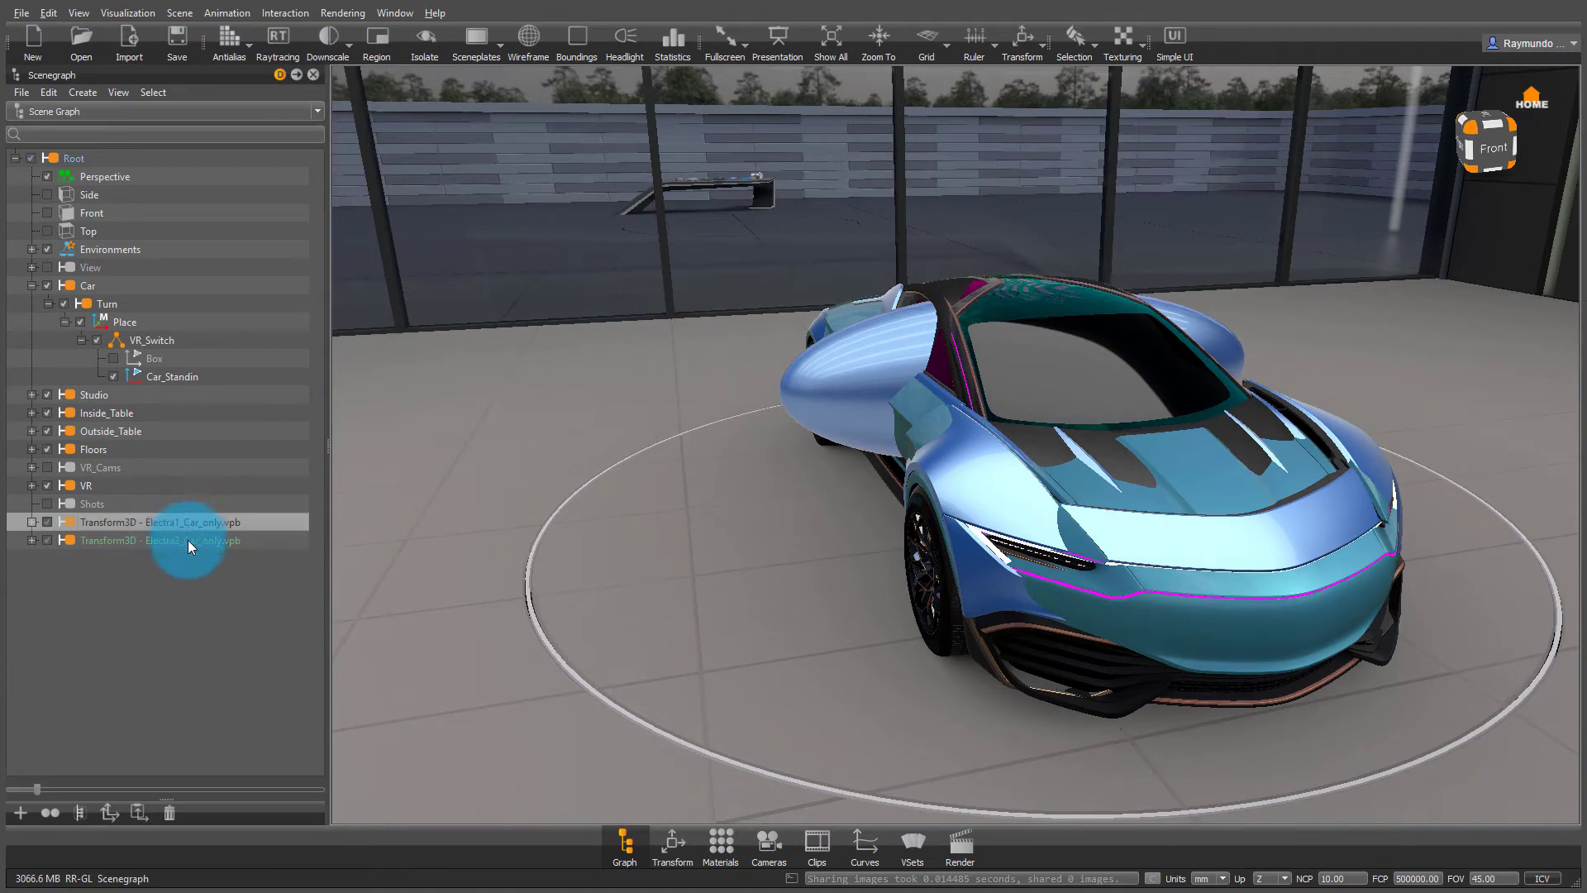
left_click(187, 540, "shift")
left_click_drag(164, 530, 174, 343)
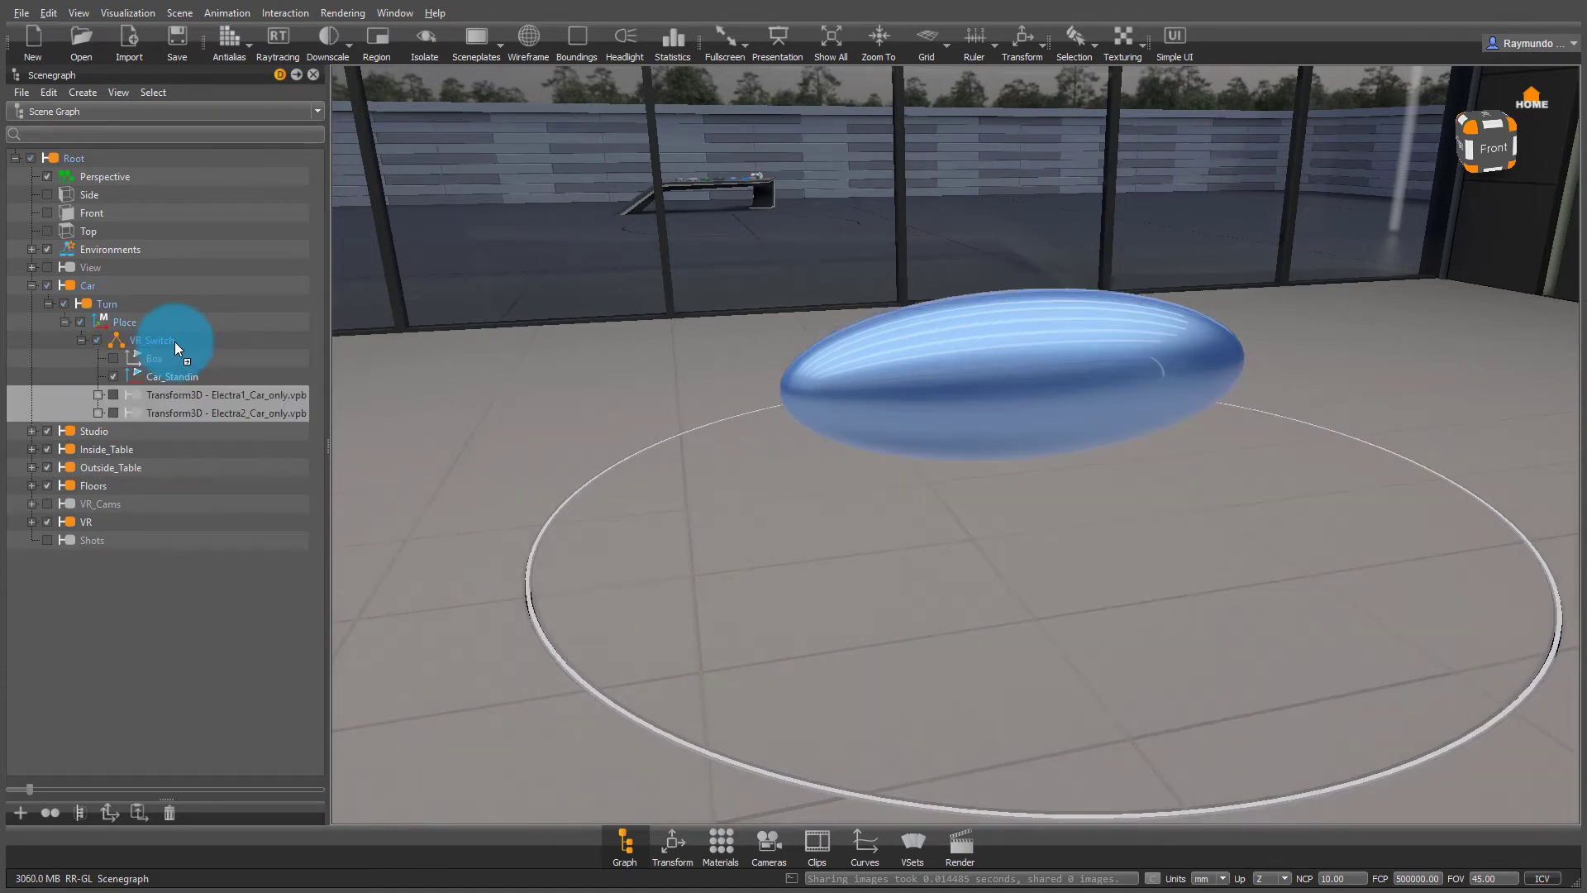
Delete the Box and Car_Standin stand-ins and toggle which car VR_Switch shows
left_click(174, 357)
key("Delete")
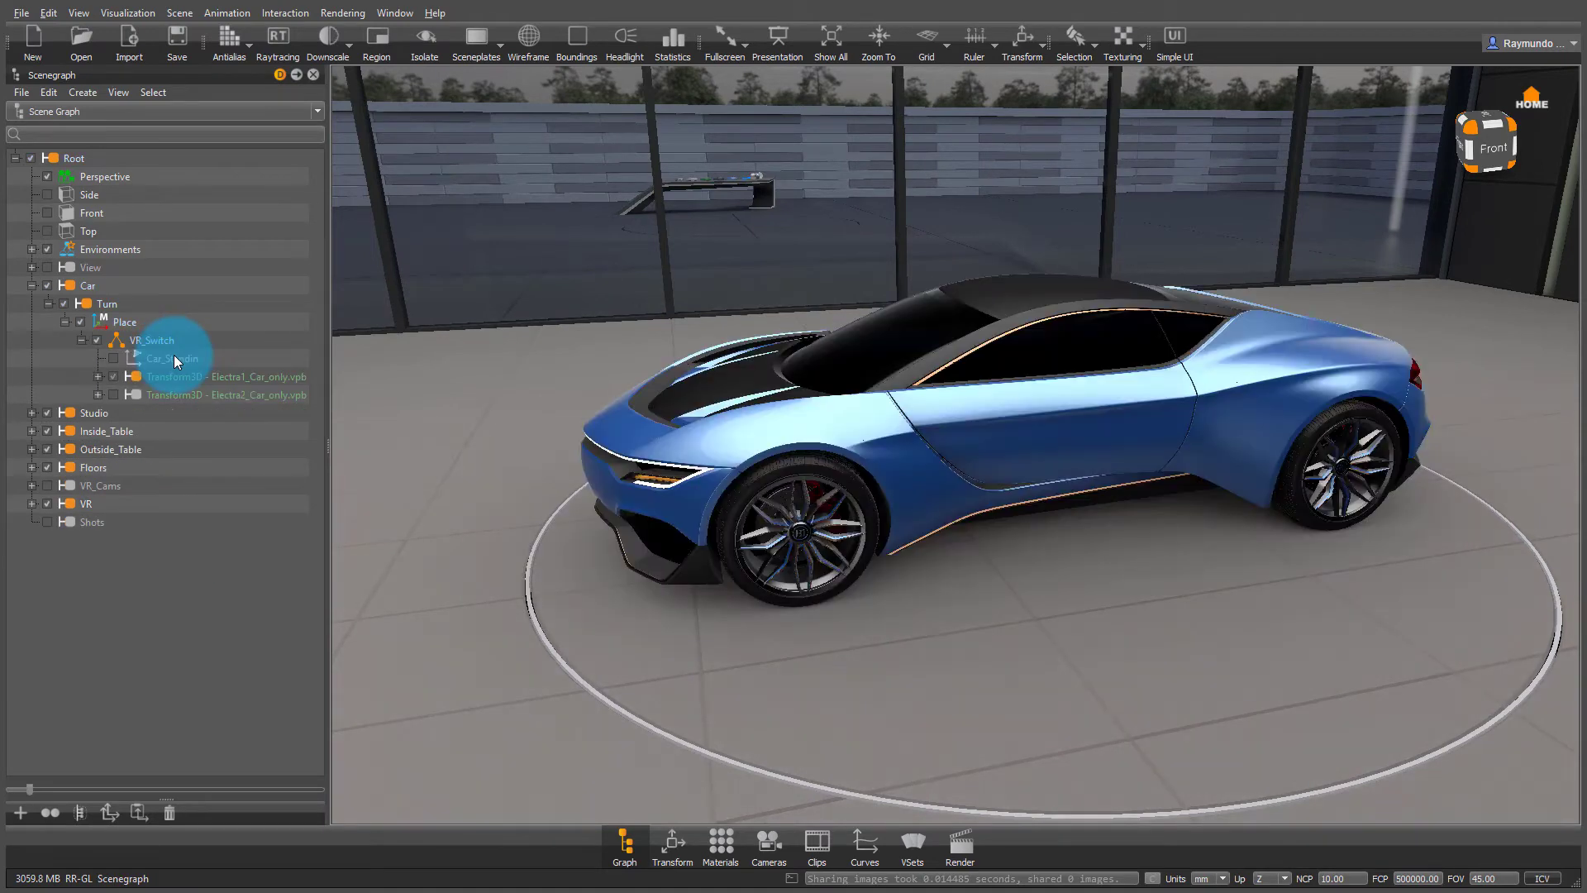
key("Delete")
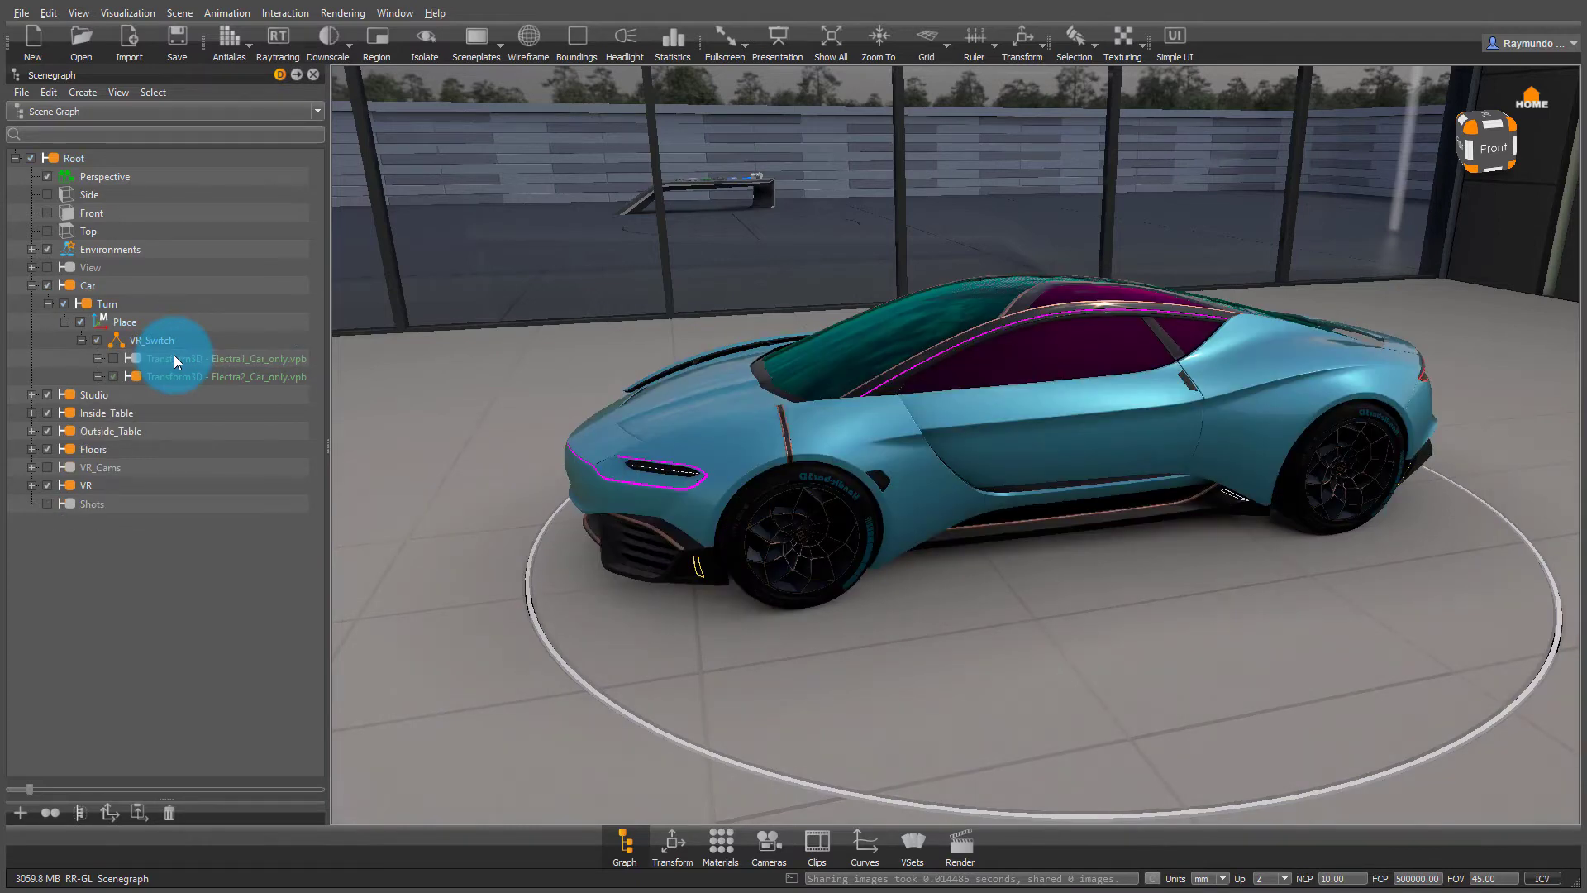
left_click(111, 359)
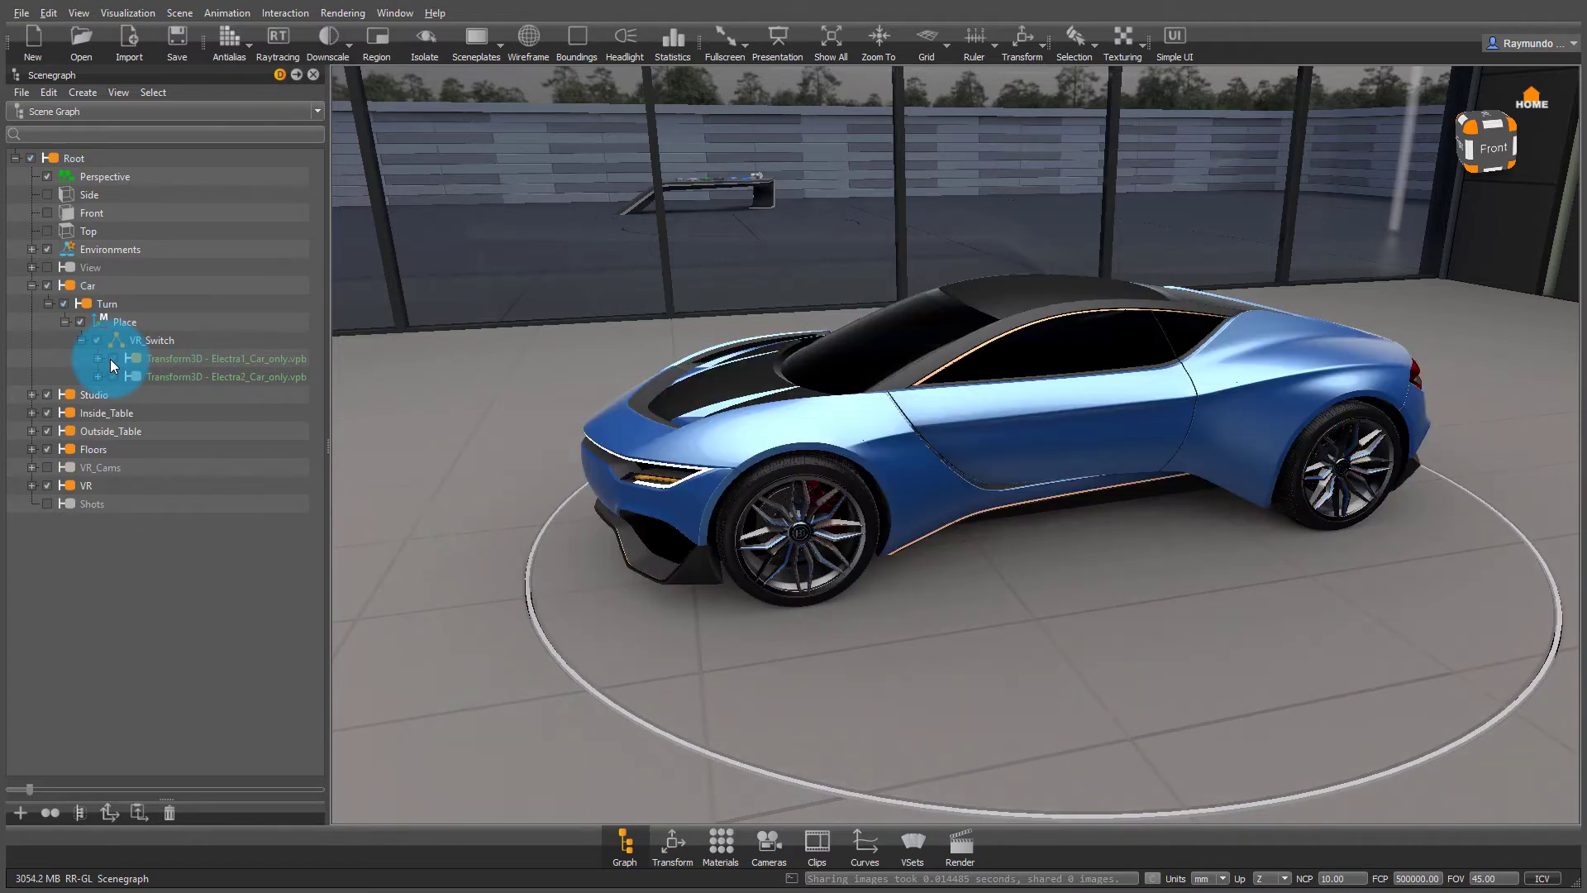
left_click(113, 377)
left_click(112, 363)
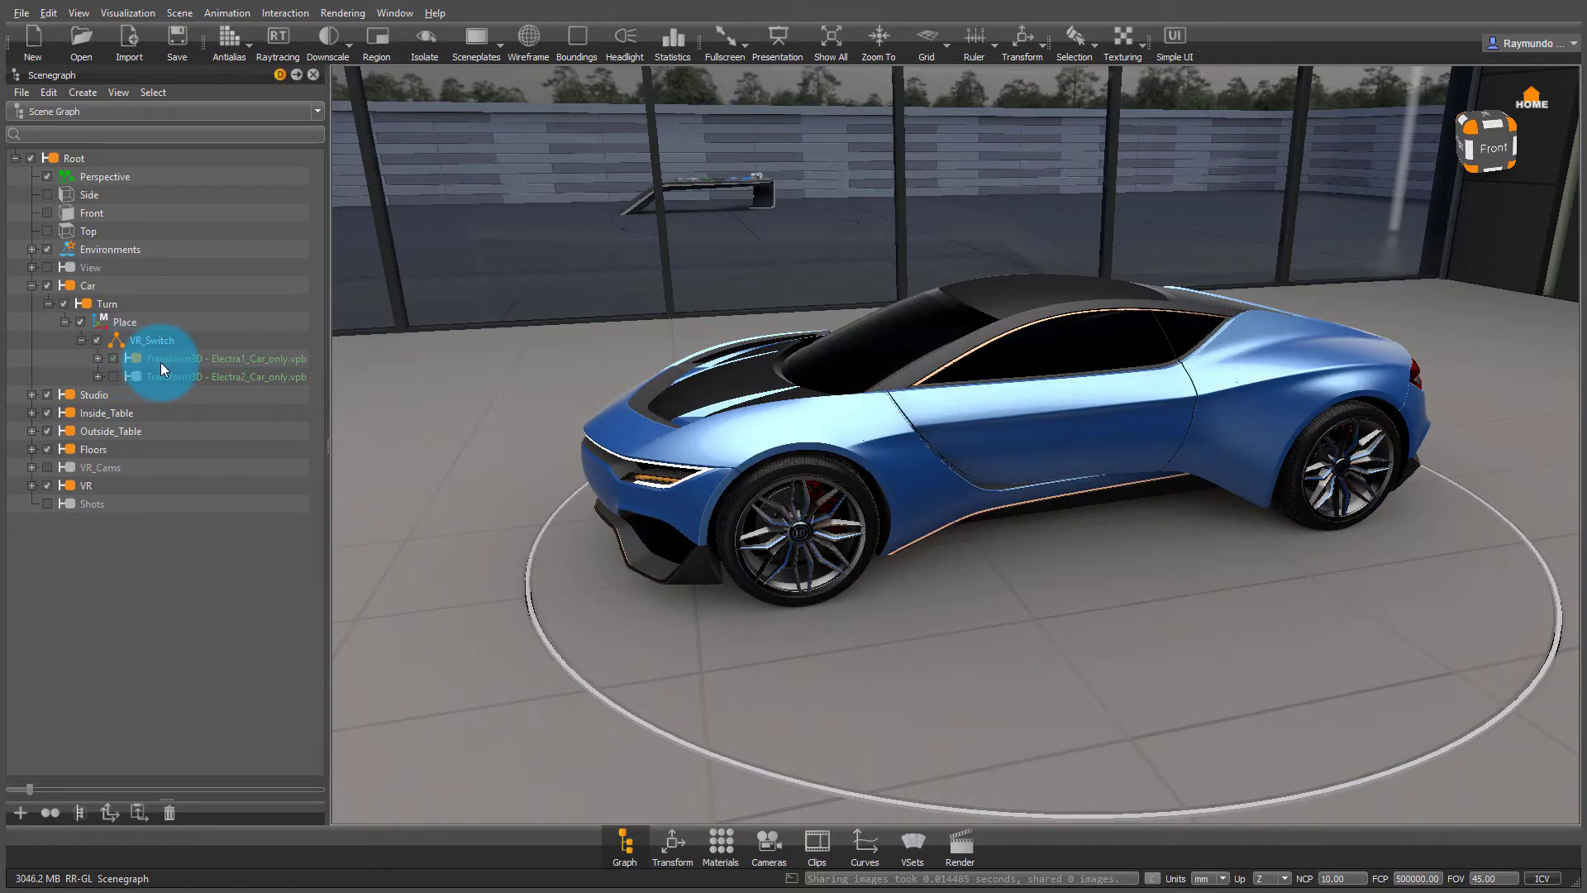
Select both car nodes and bring up options for the Car_switch_main environment in Materials
left_click(160, 361)
left_click(175, 376, "shift")
left_click(715, 838)
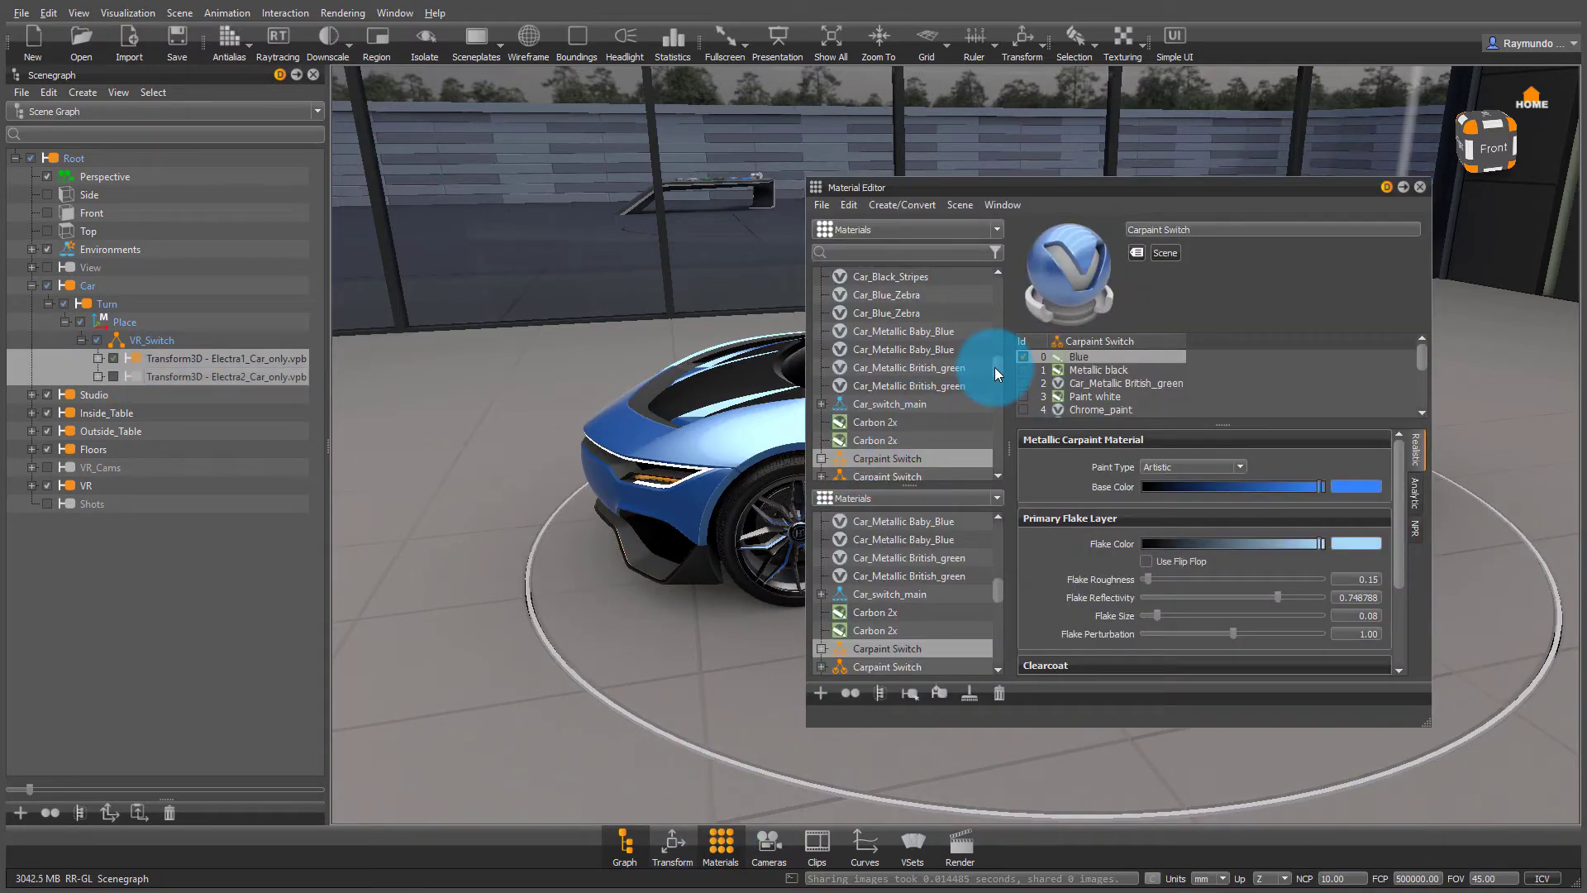
left_click(896, 404)
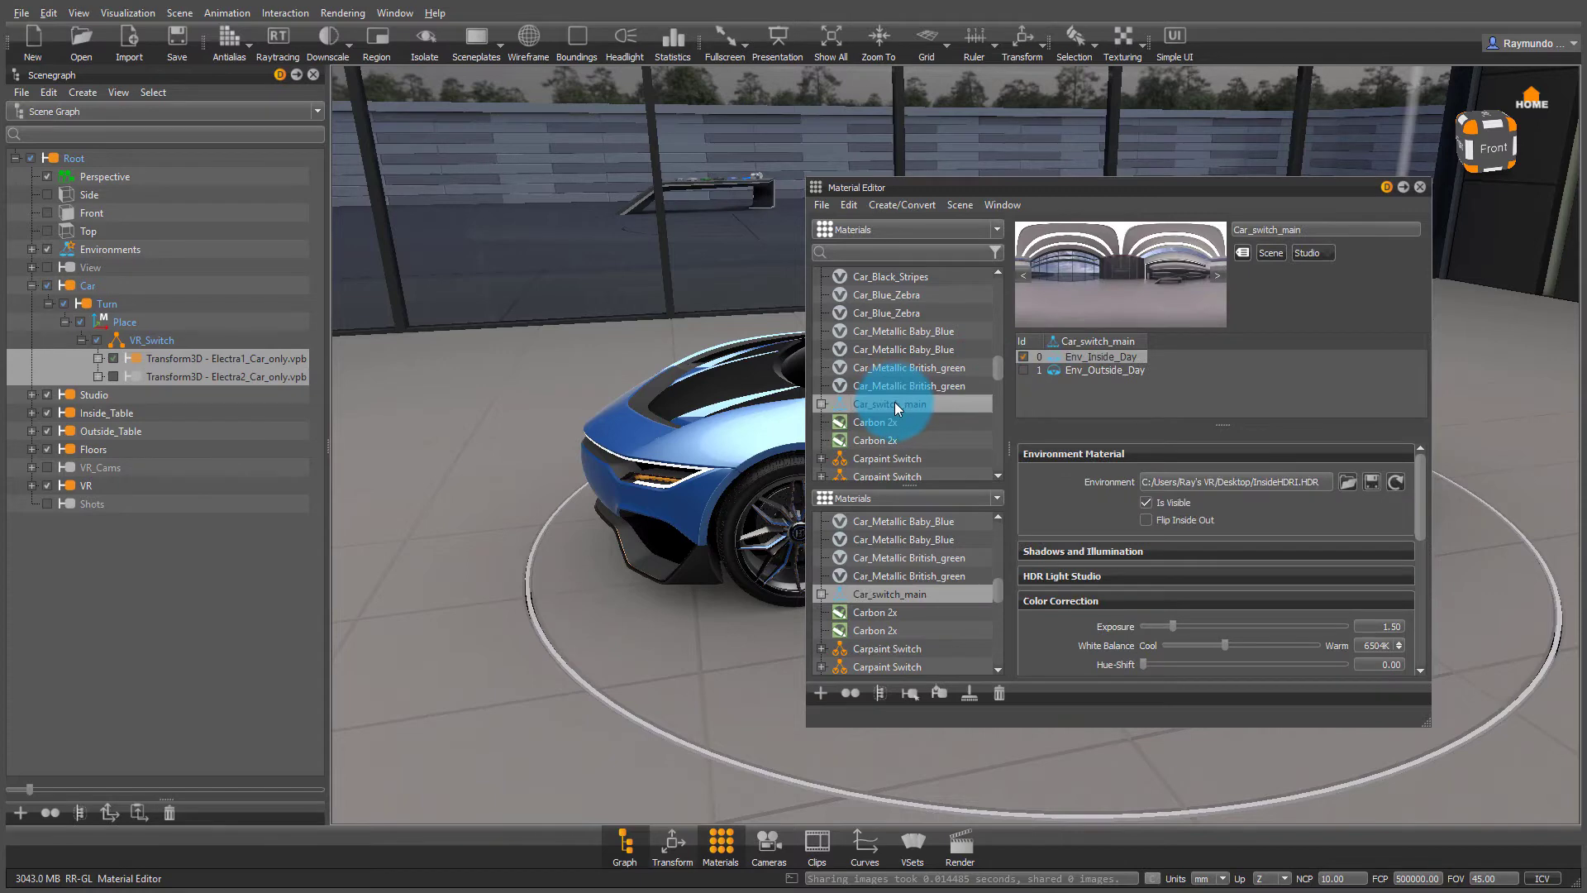
right_click(894, 402)
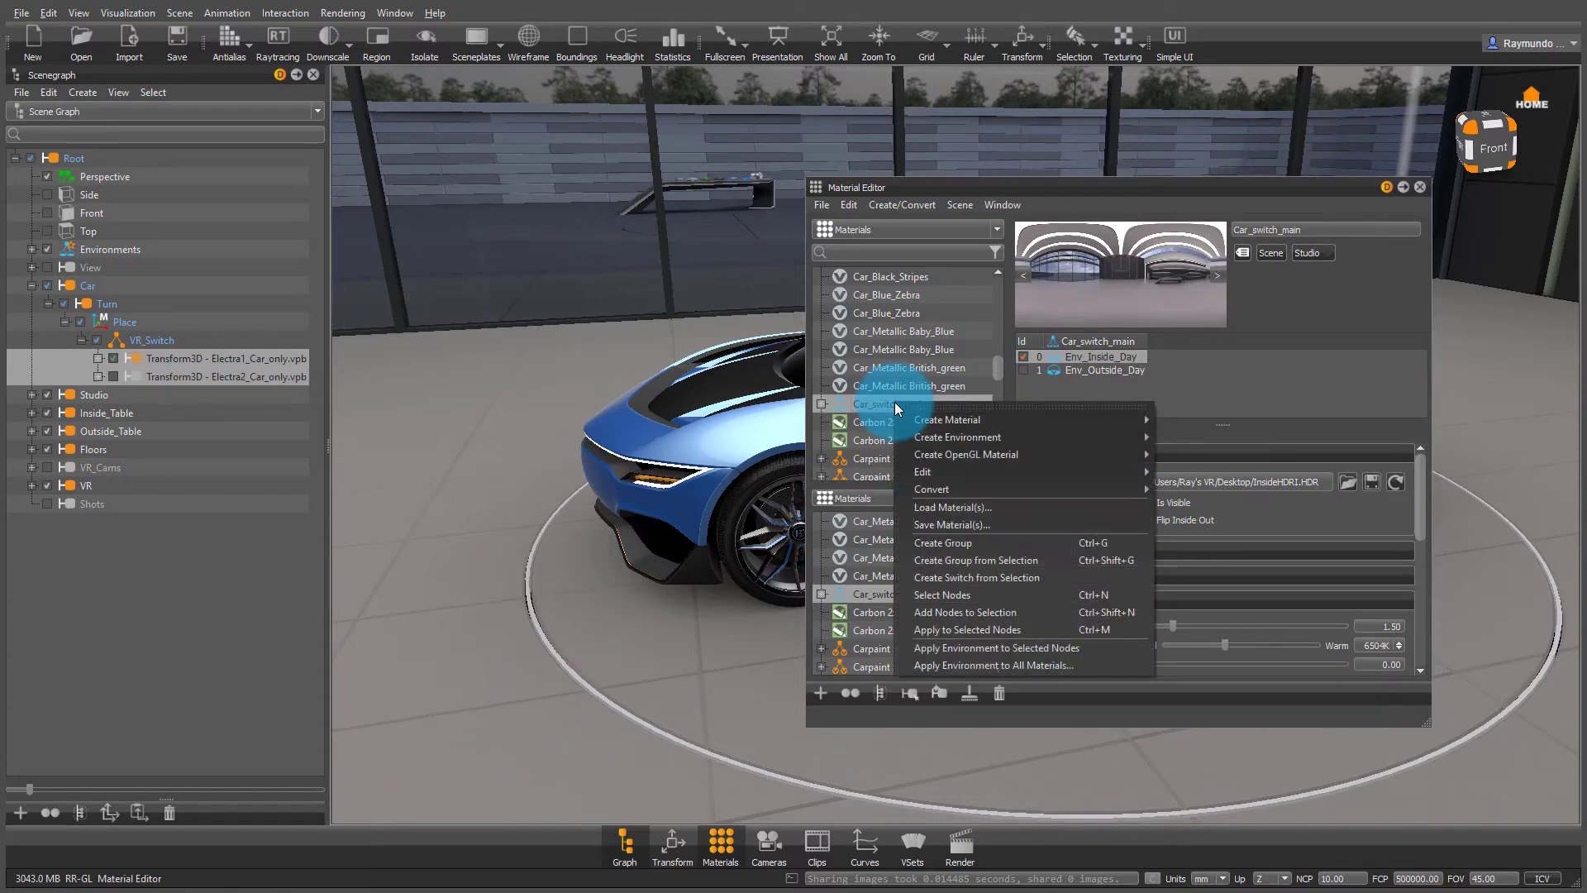
Apply the Car_switch_main environment to both selected car nodes
left_click(1044, 649)
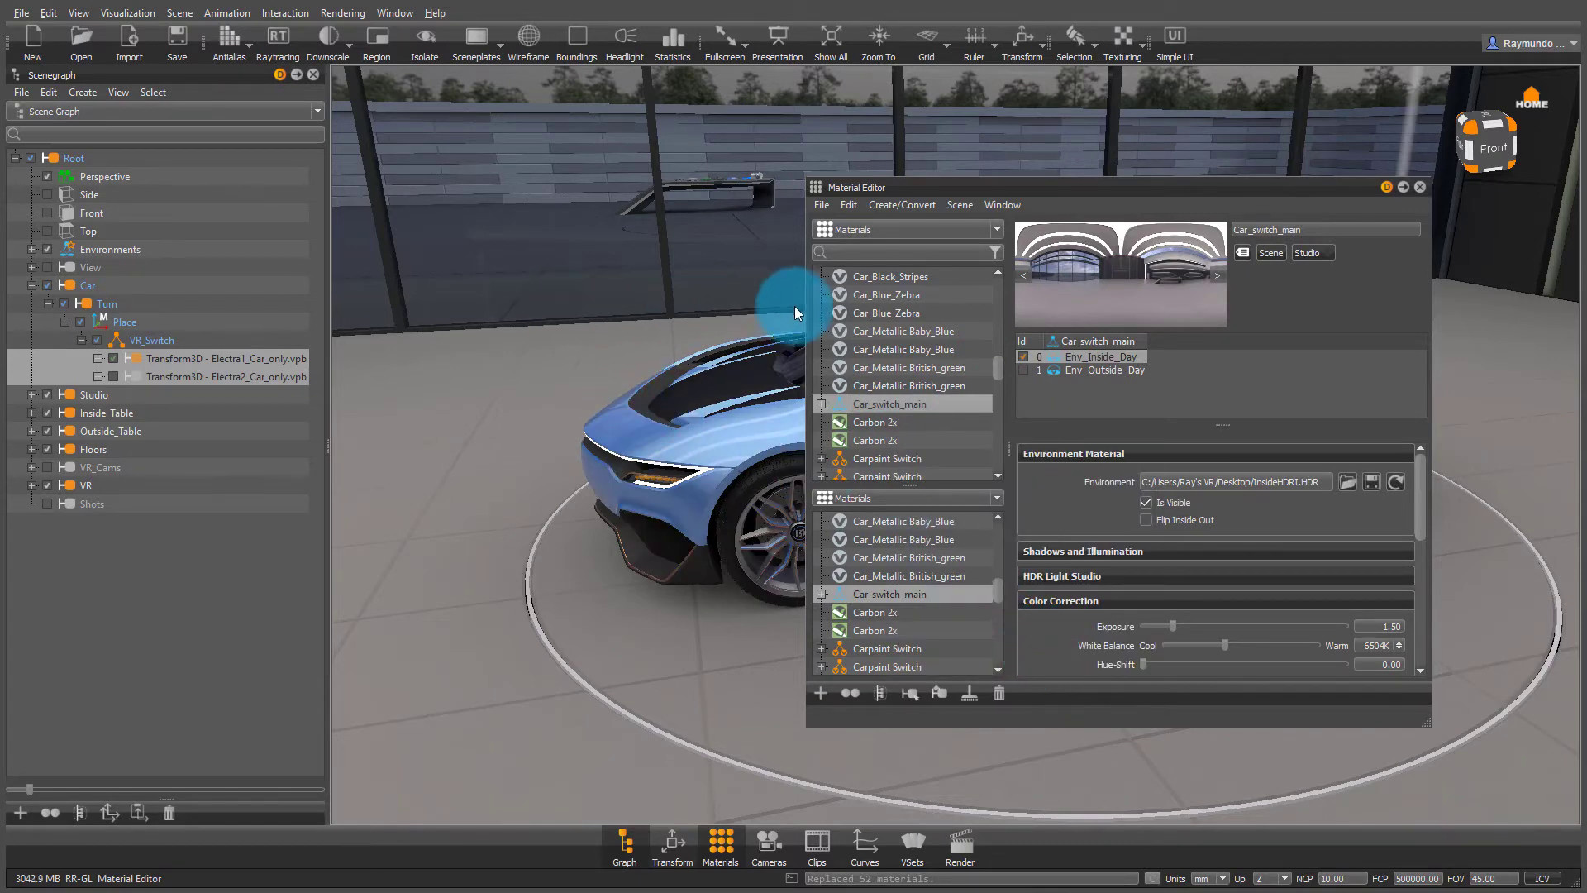
left_click_drag(954, 177, 1109, 177)
left_click(1031, 458)
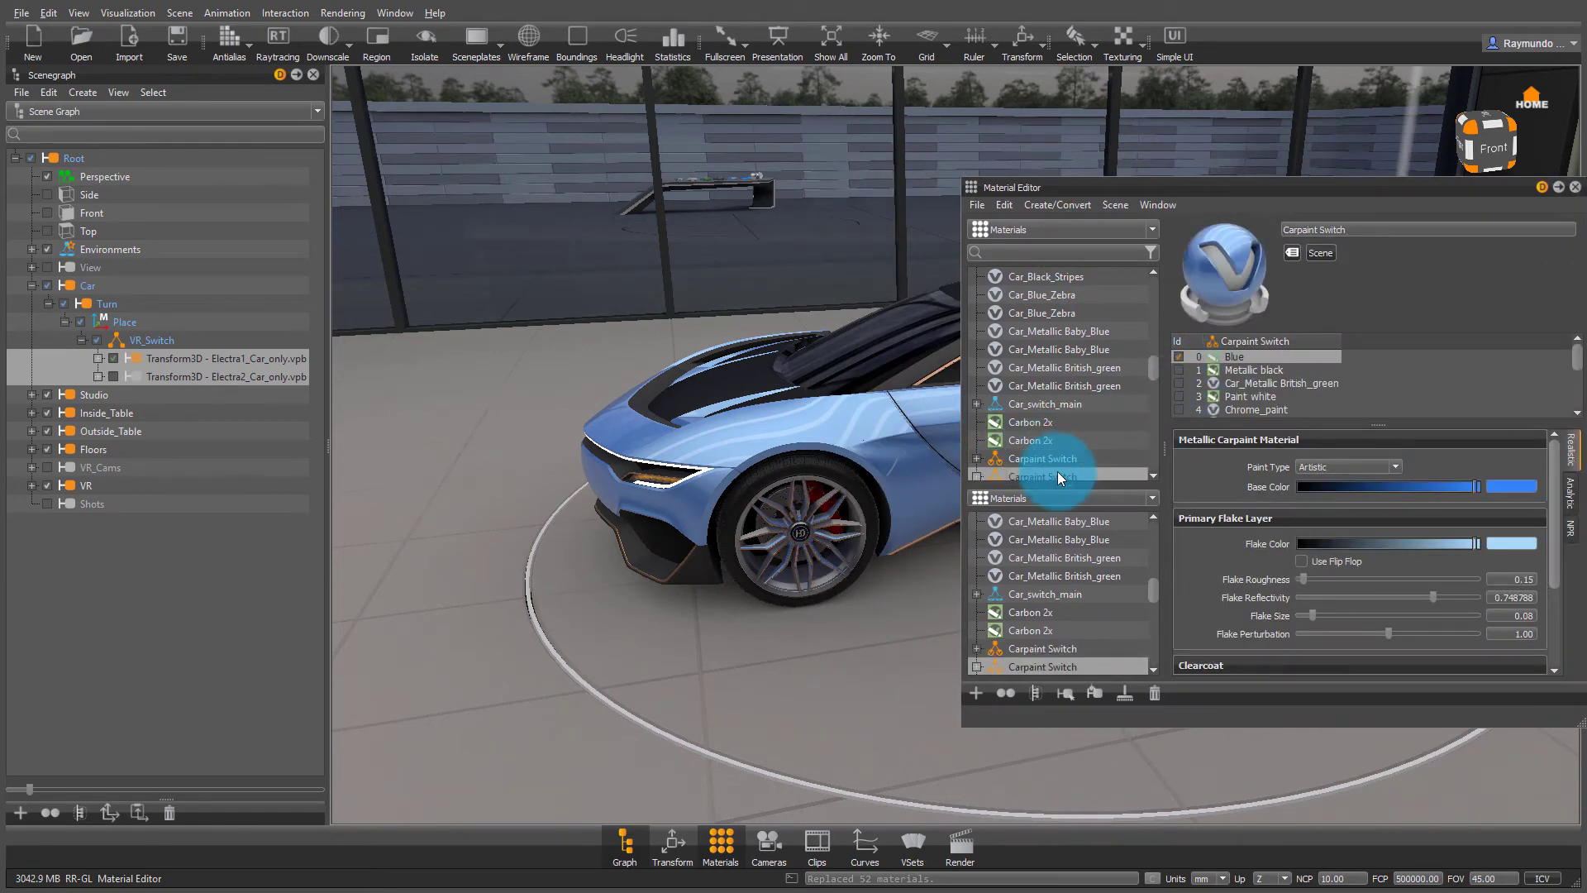
Switch VR_Switch to Electra2 and drag the Carpaint Switch material onto its car body
left_click(114, 377)
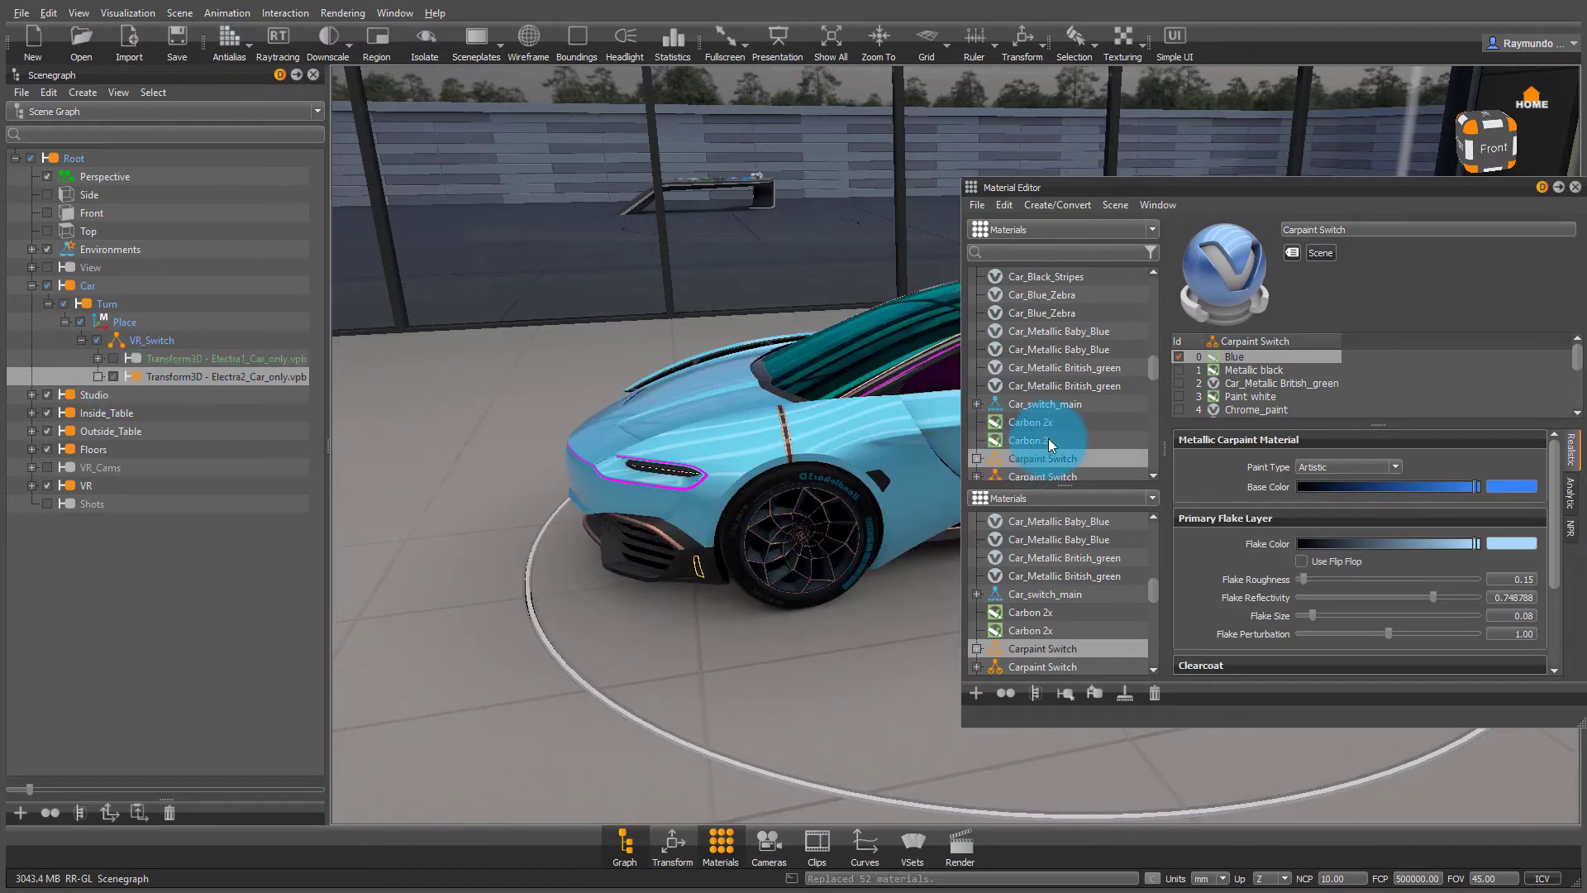
double_click(891, 437)
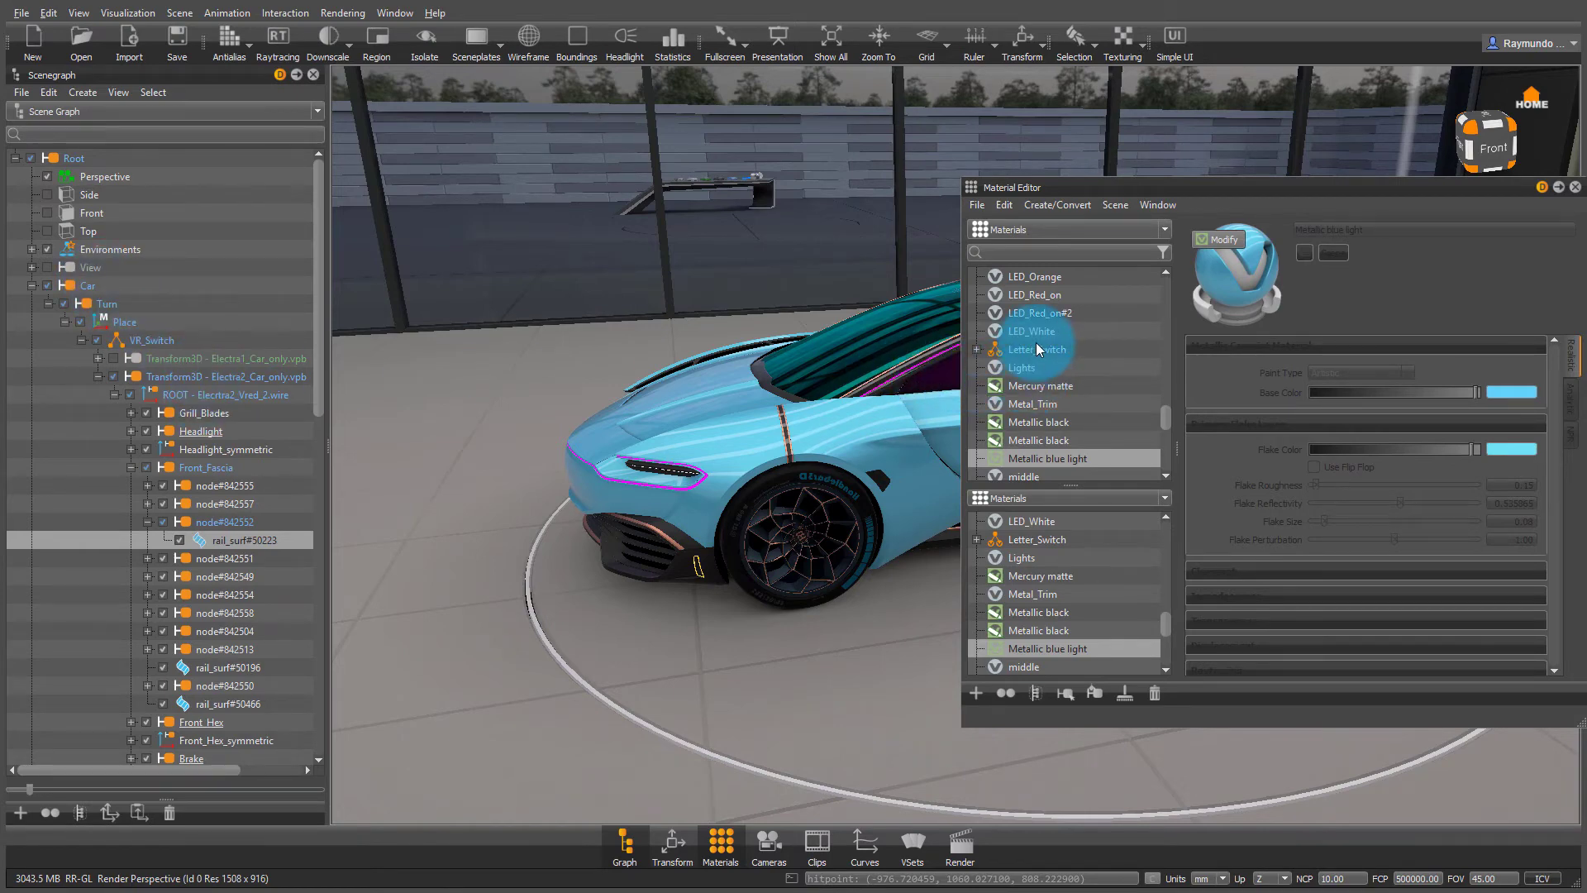
scroll(1040, 349, "up", 10)
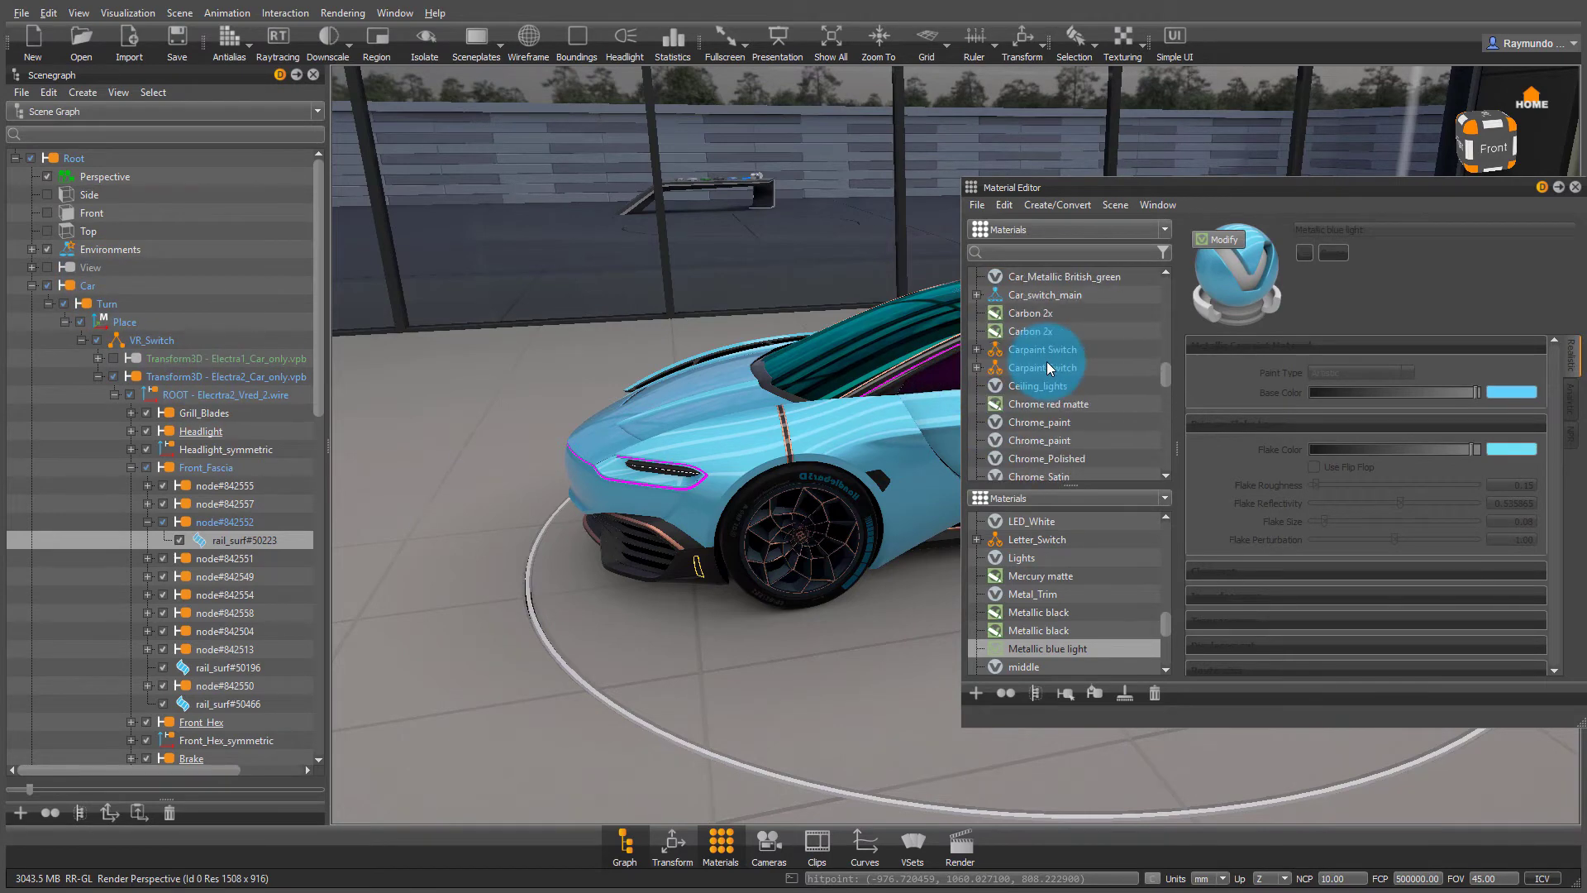
scroll(1066, 364, "up", 2)
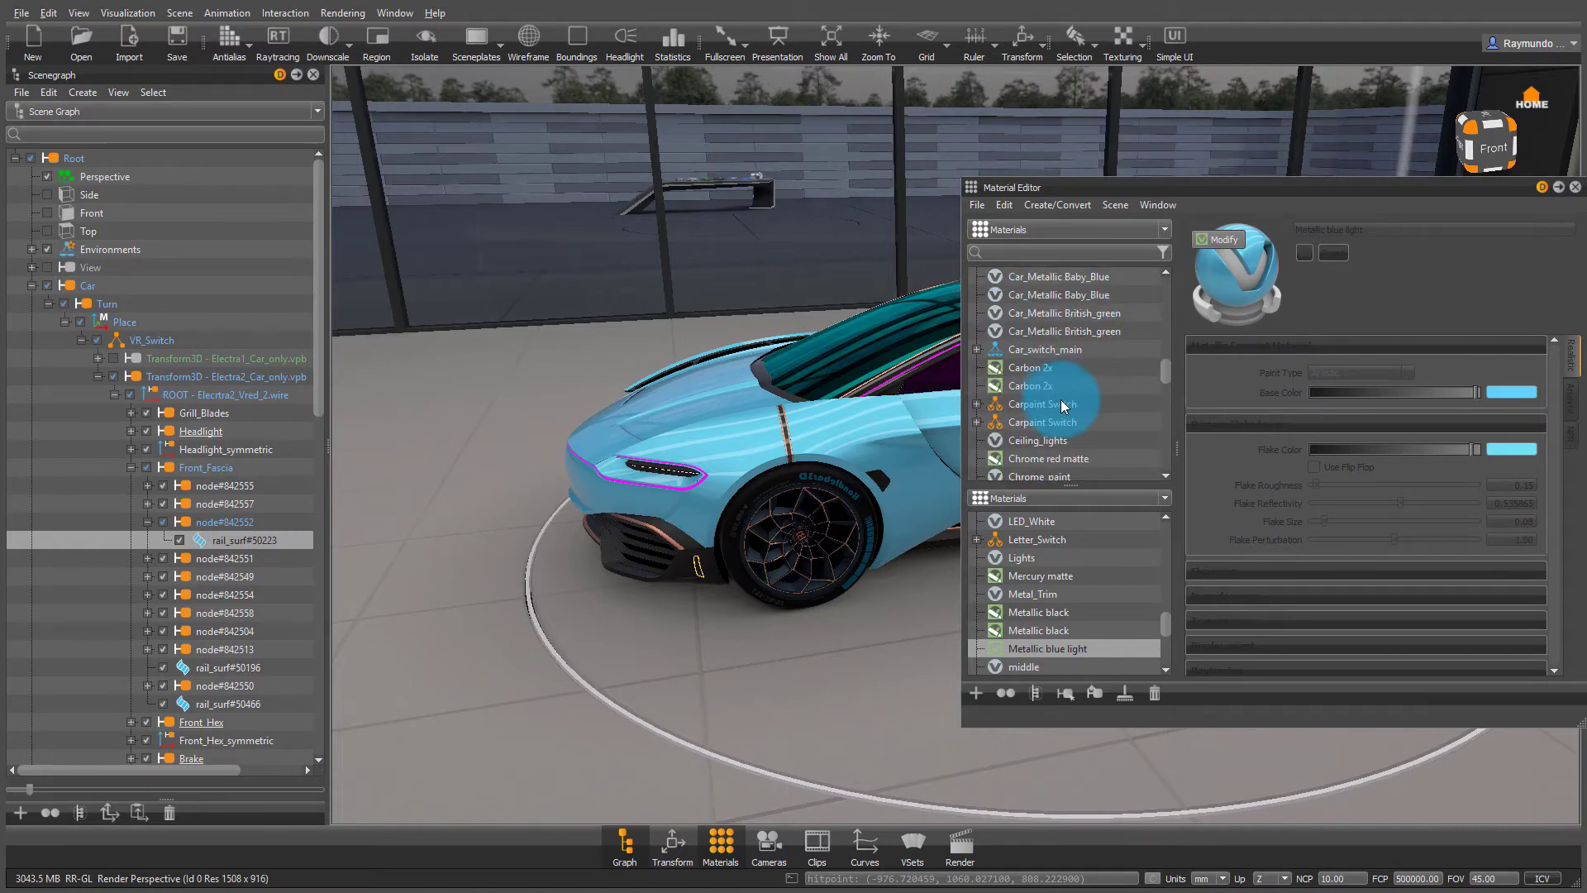
left_click_drag(1063, 405, 850, 423)
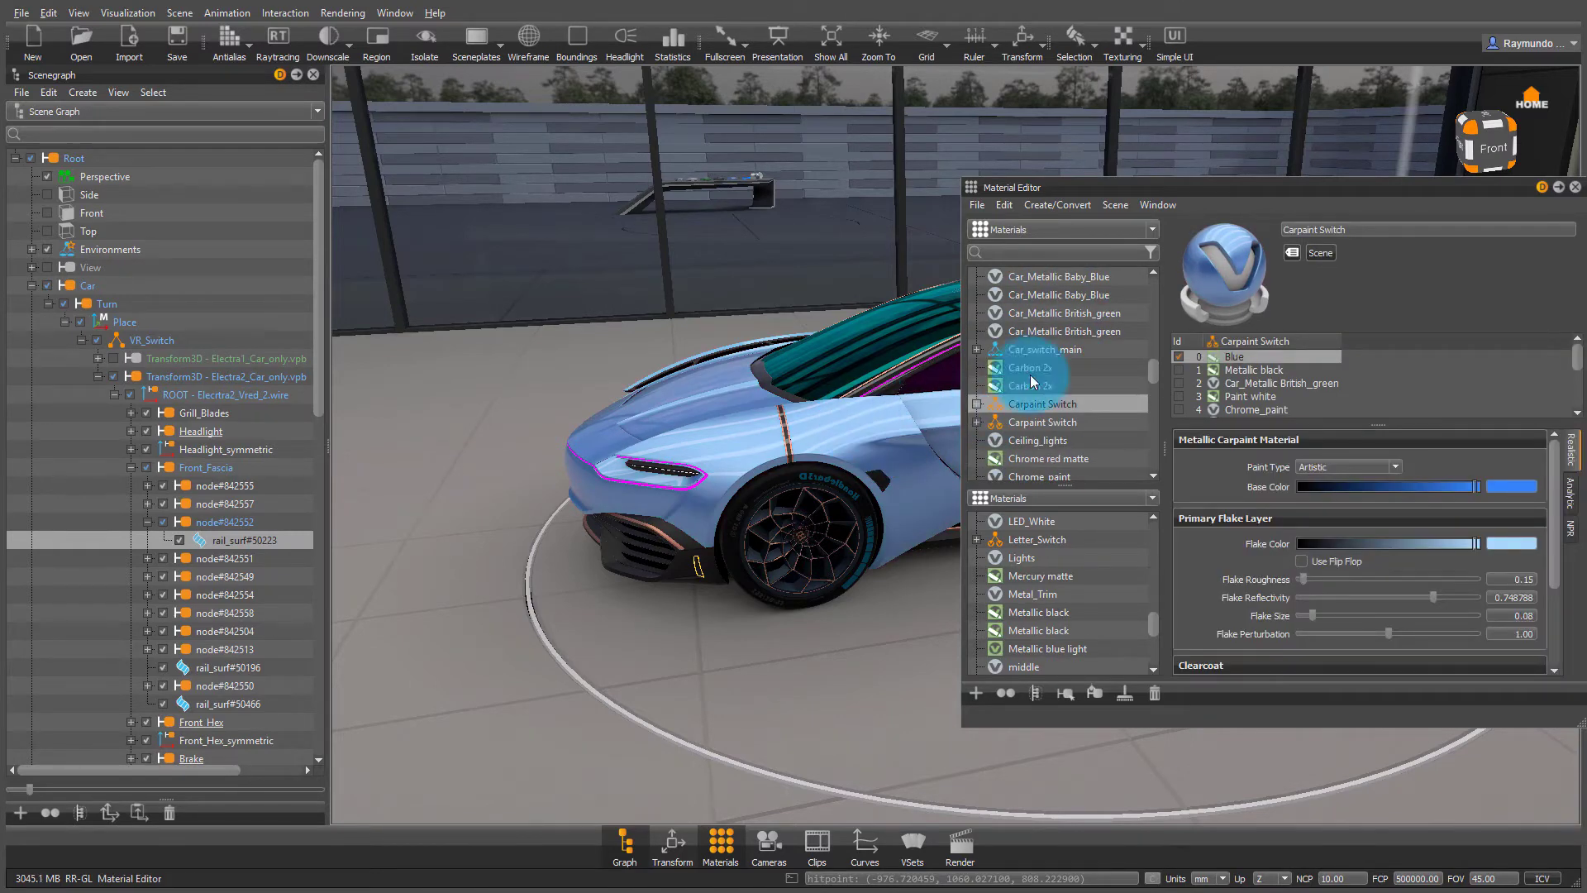
Close the Material Editor and Scenegraph and orbit toward the paint sample table
left_click(1575, 190)
left_click(313, 74)
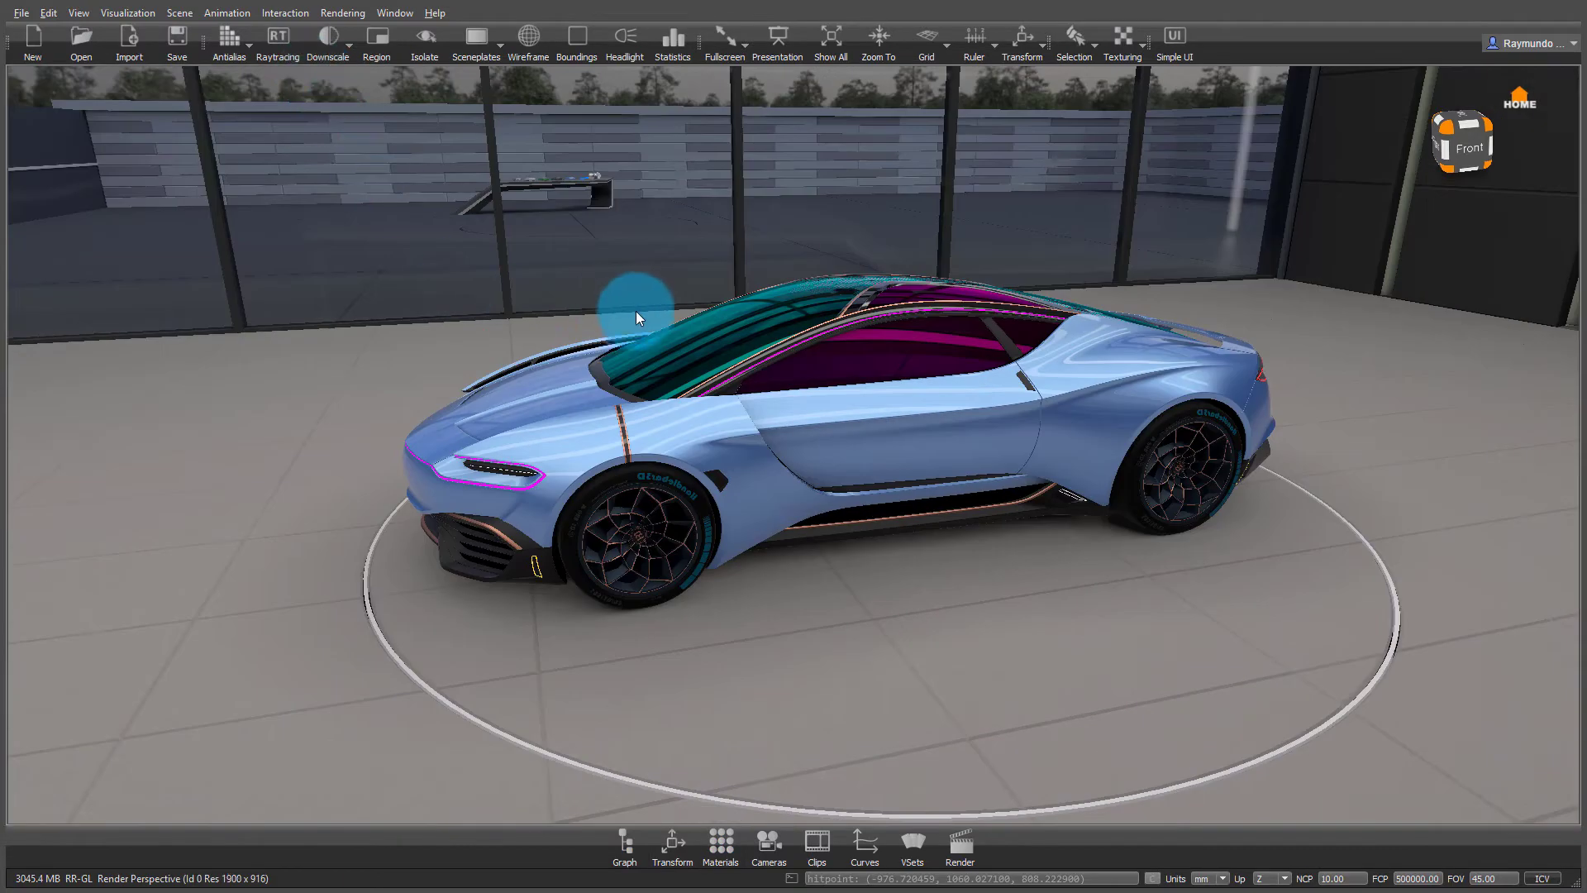
left_click_drag(636, 311, 1034, 301)
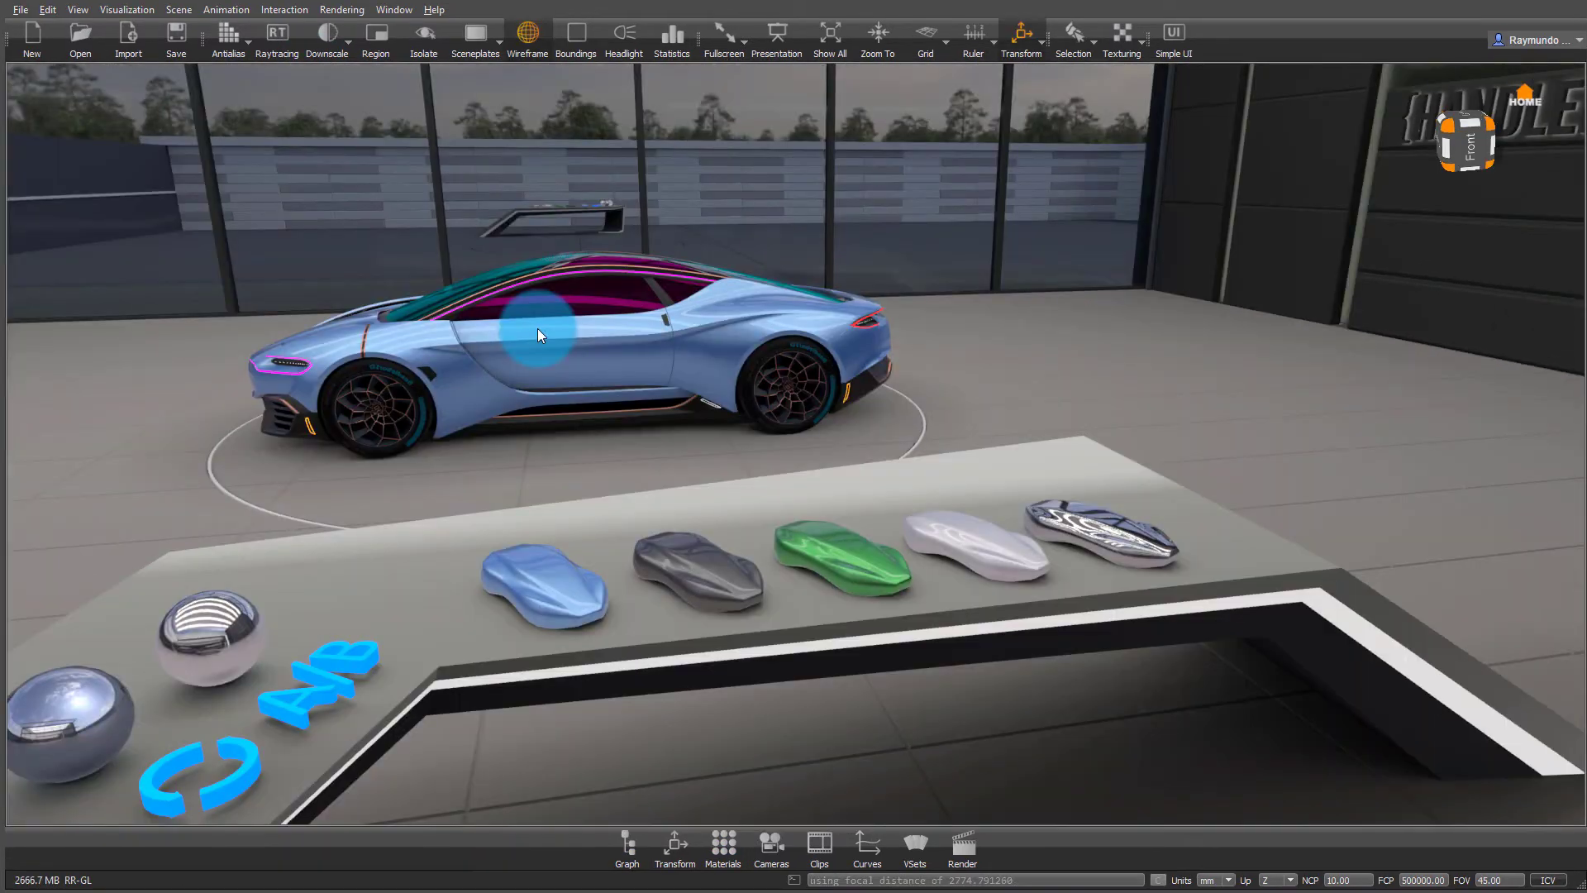
left_click_drag(537, 329, 764, 407)
Open the Camera Editor and Variant Sets and expand the VR_Vsets group
left_click(770, 845)
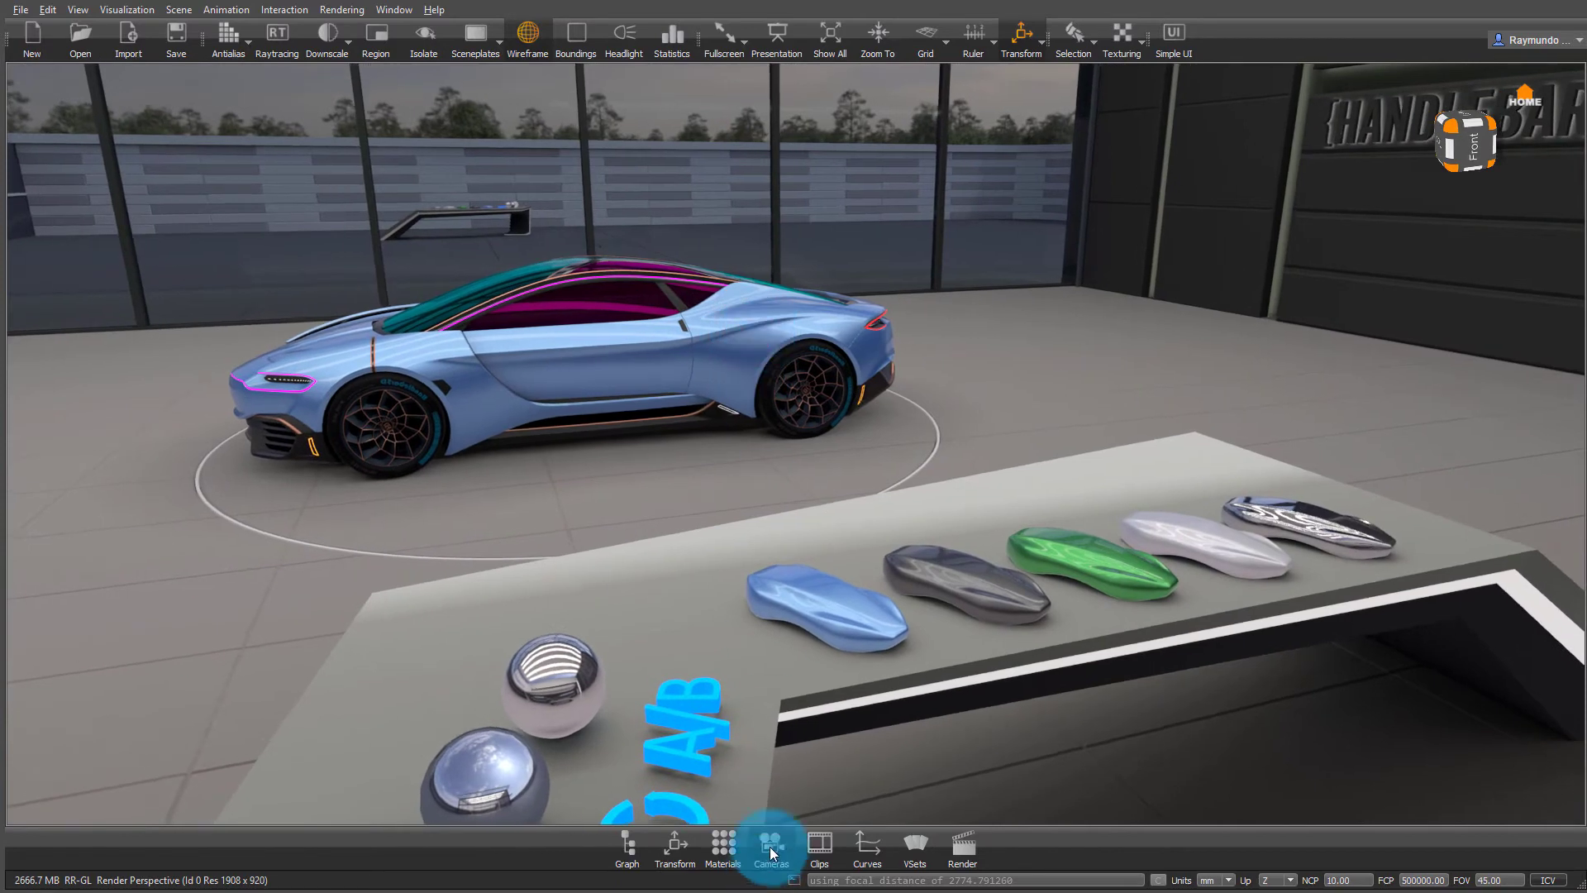
left_click(910, 845)
left_click(826, 630)
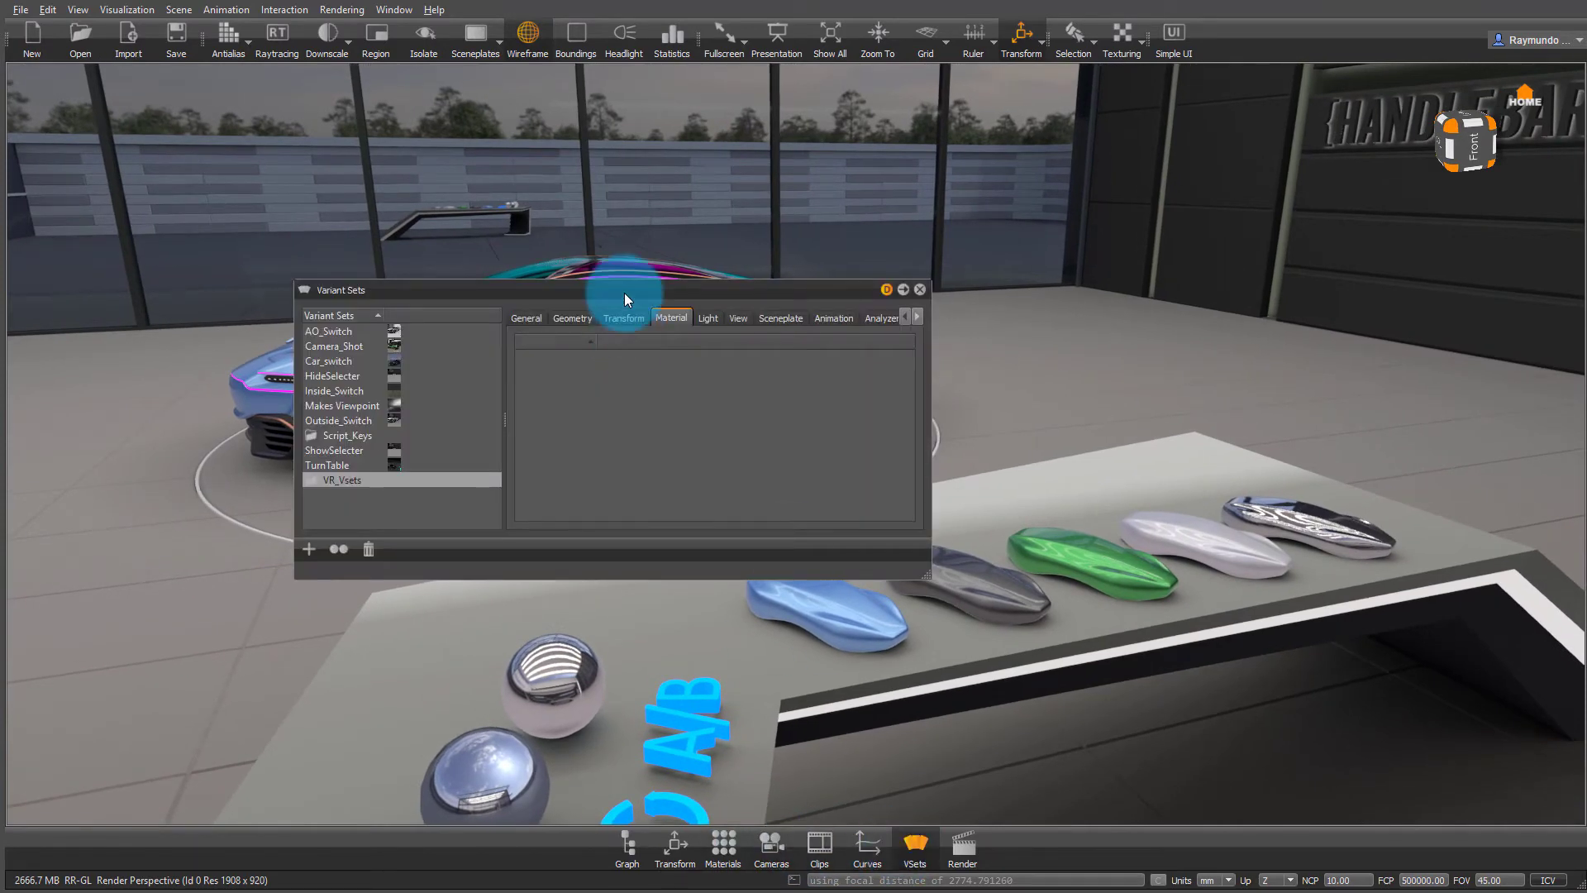
left_click_drag(624, 292, 1125, 147)
left_click(900, 324)
left_click(812, 334)
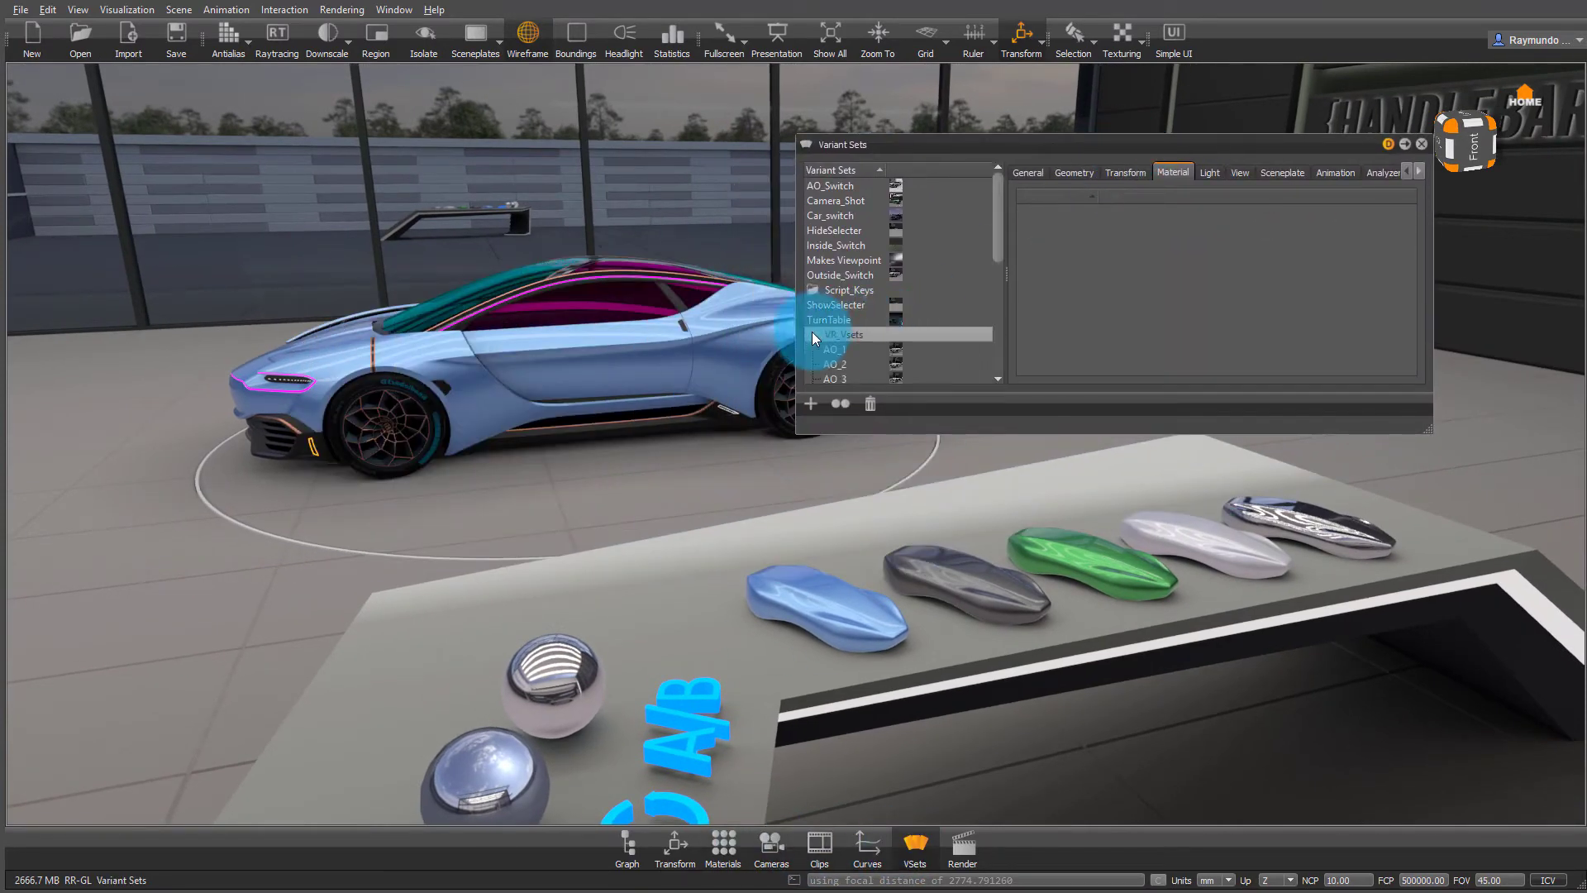
scroll(872, 330, "down", 2)
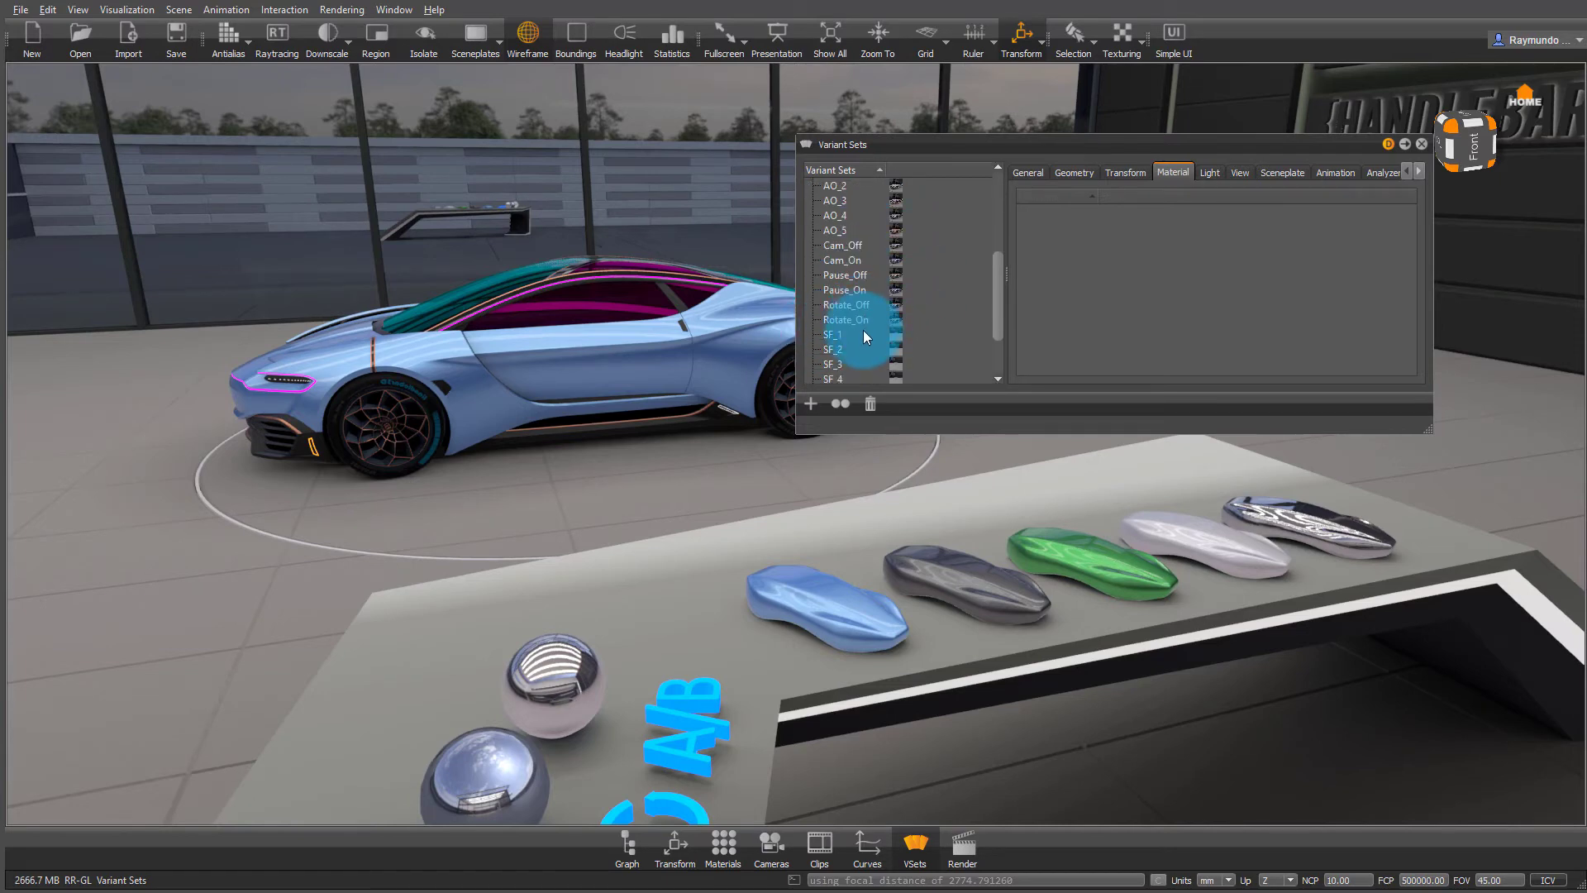
Try paint variants SF_1, SF_2, SF_3 and SF_5, settle on SF_4 Metallic black, then close Variant Sets
left_click(863, 332)
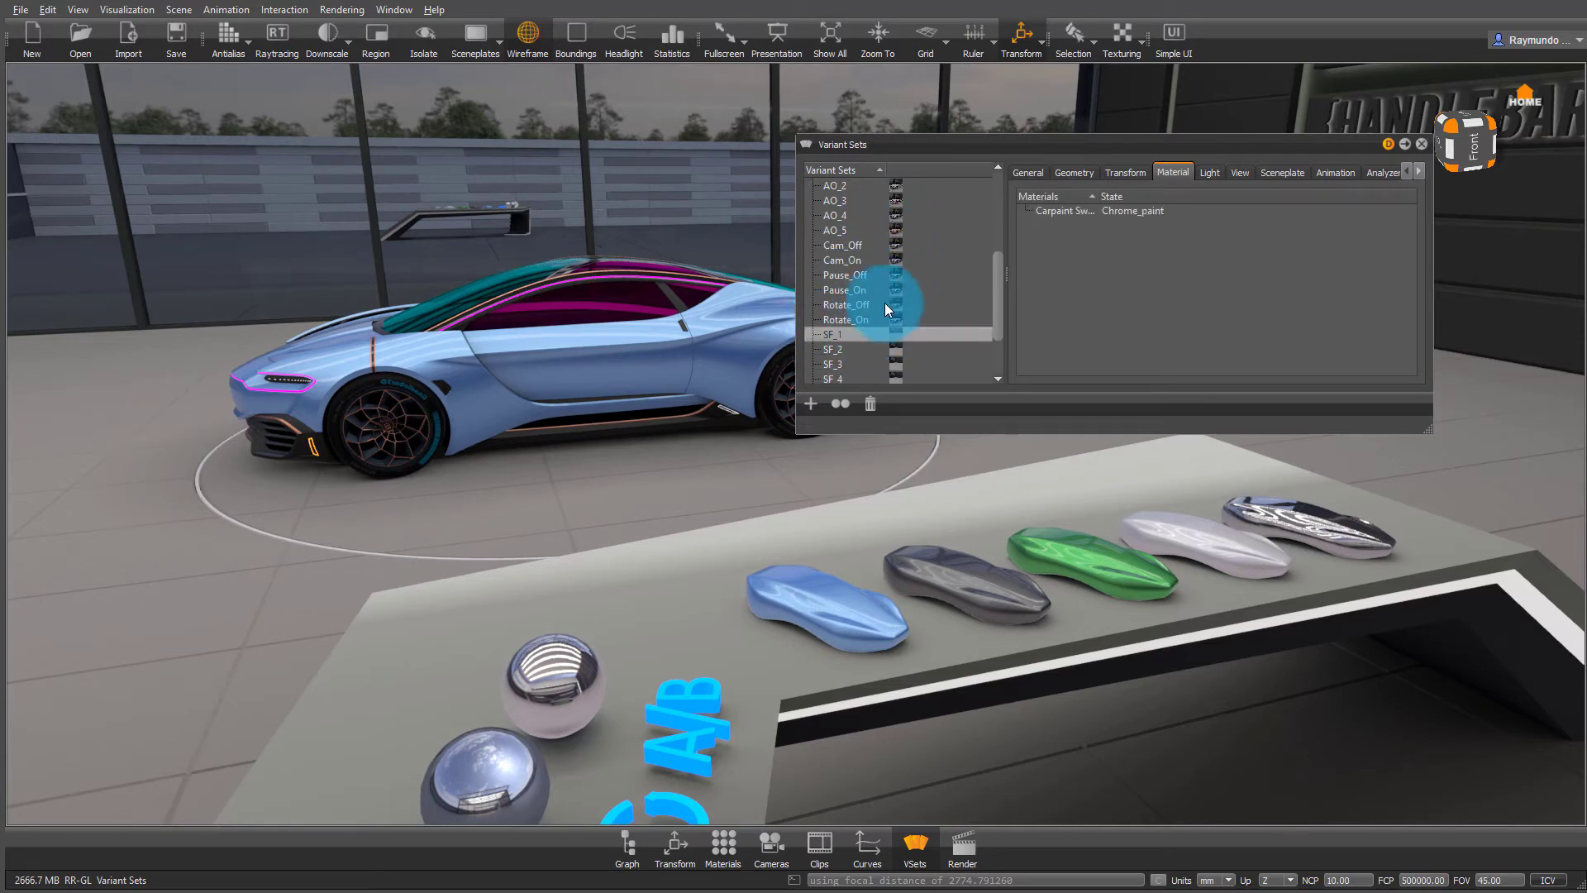
left_click(835, 354)
left_click(835, 363)
scroll(835, 364, "down", 2)
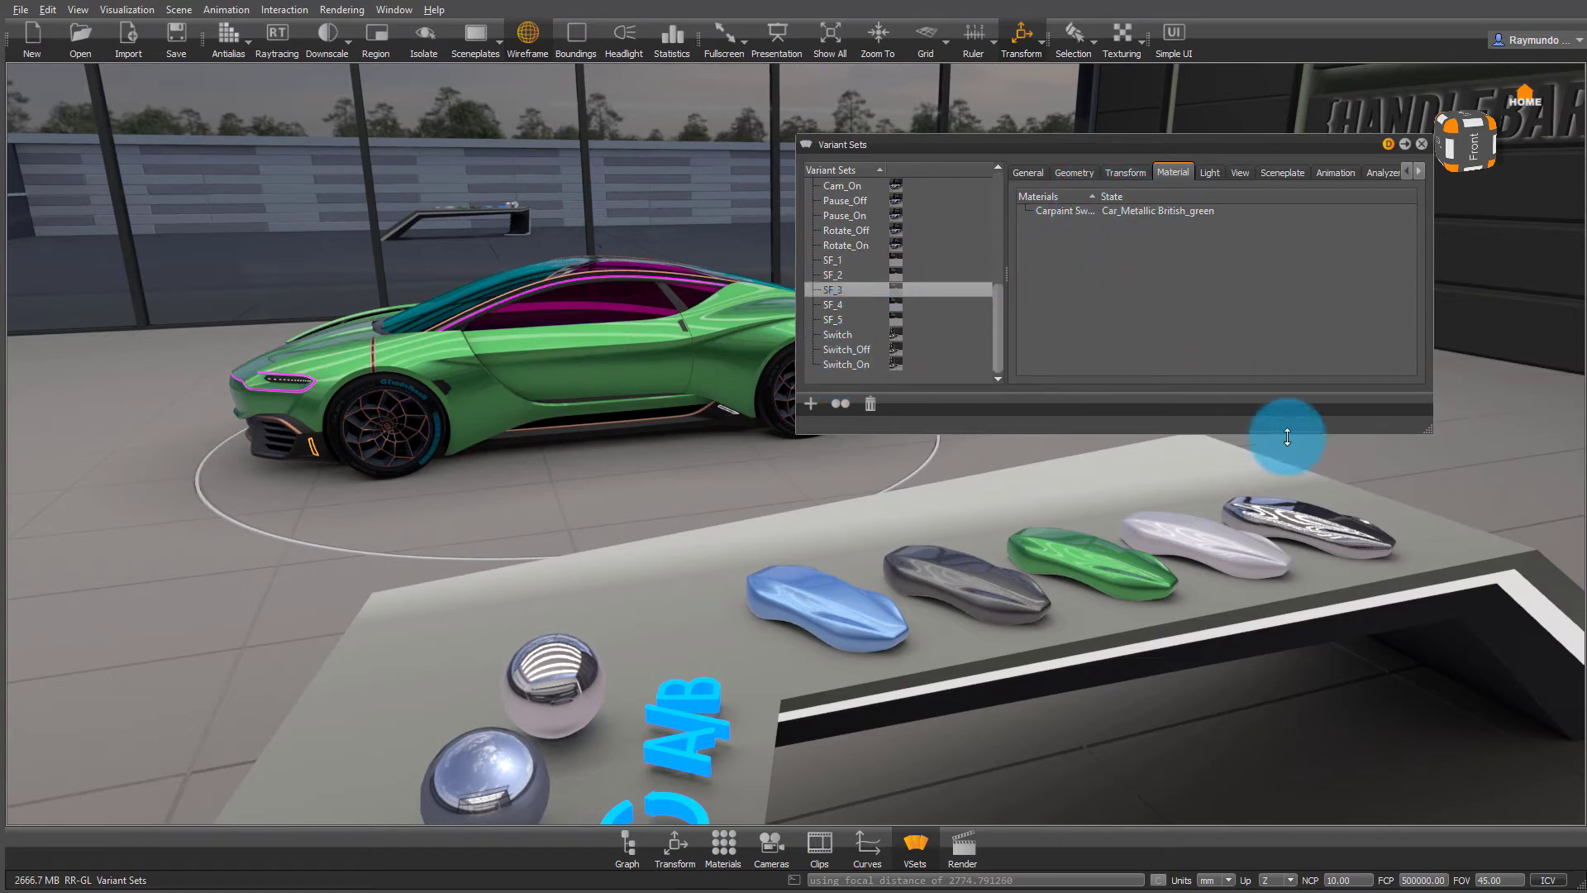
left_click(843, 302)
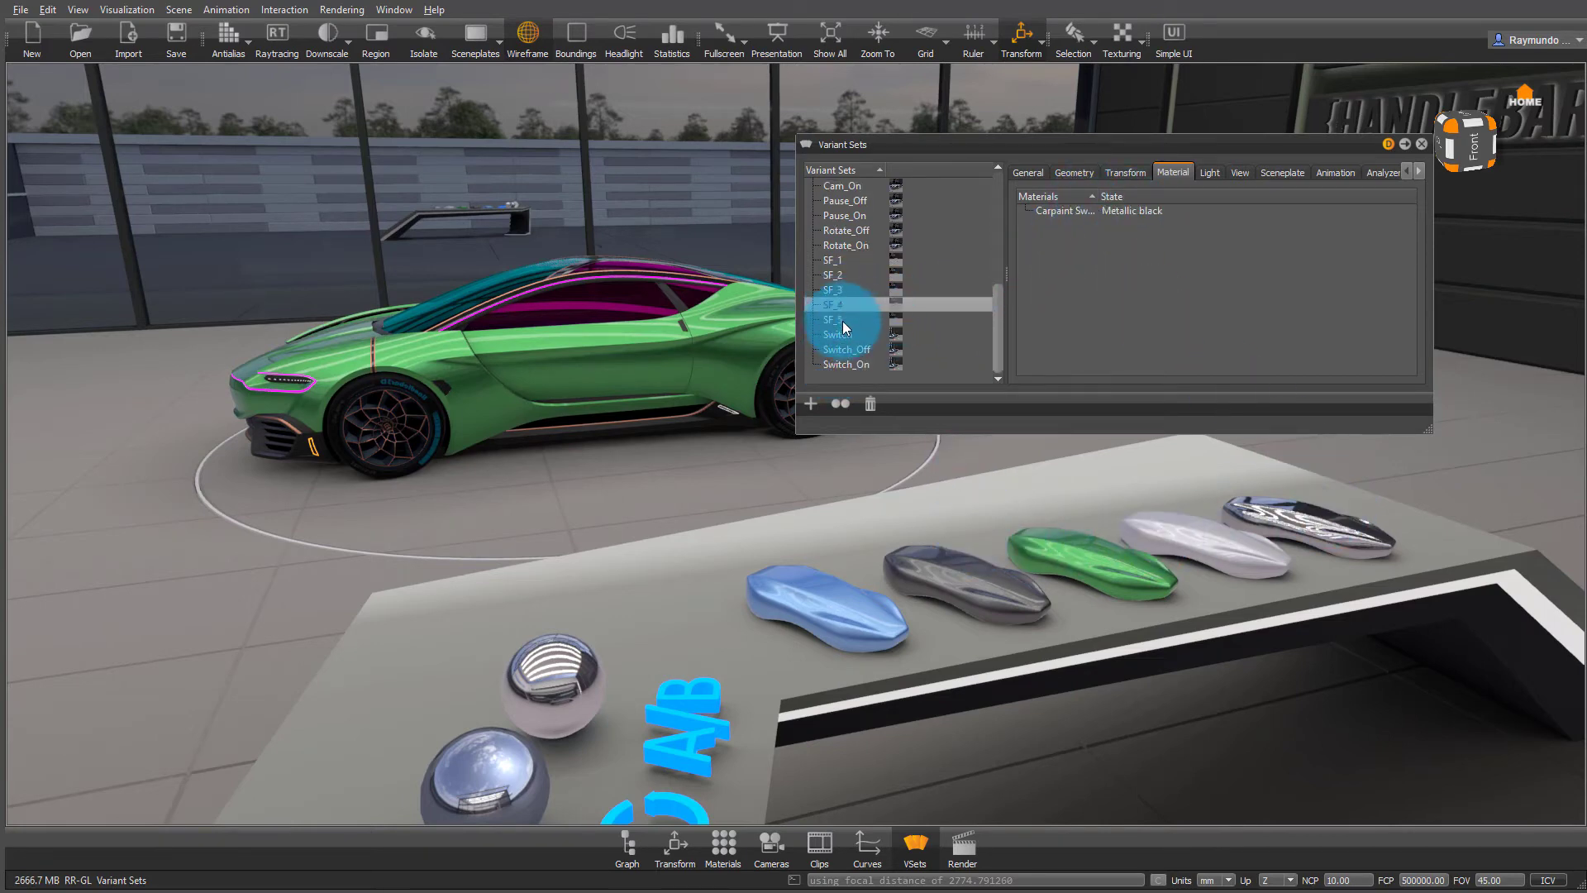
left_click(842, 320)
left_click(841, 305)
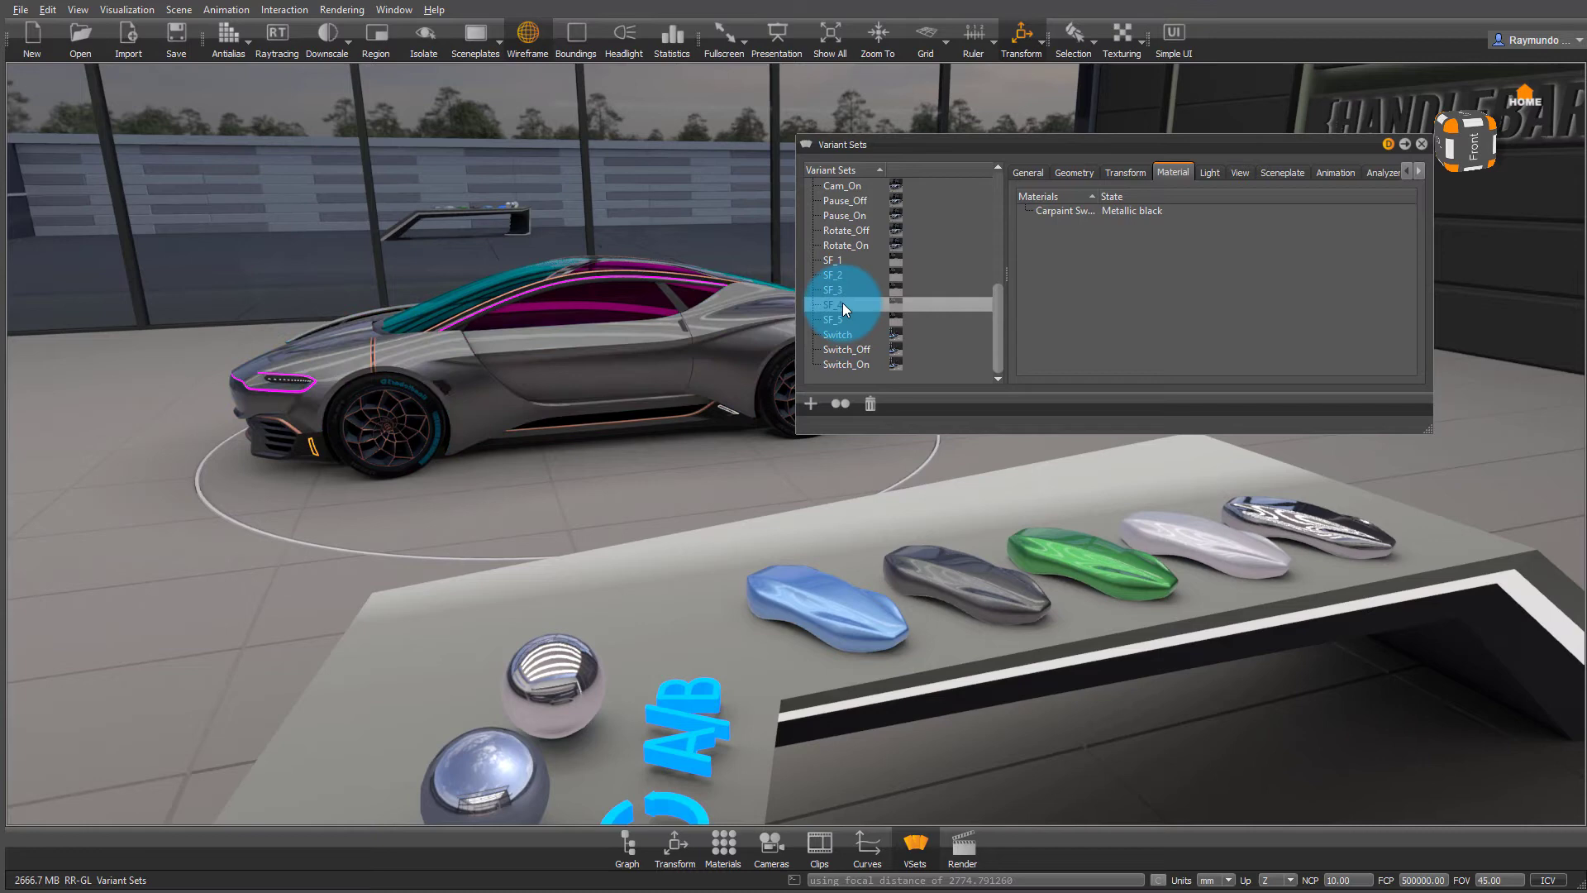
left_click(1422, 143)
Make the View group's viewpoint spheres visible and turn on wireframe to reveal the orange trigger spheres
mouse_move(860, 359)
left_mouse_down()
mouse_move(1013, 361)
mouse_move(878, 360)
left_mouse_up()
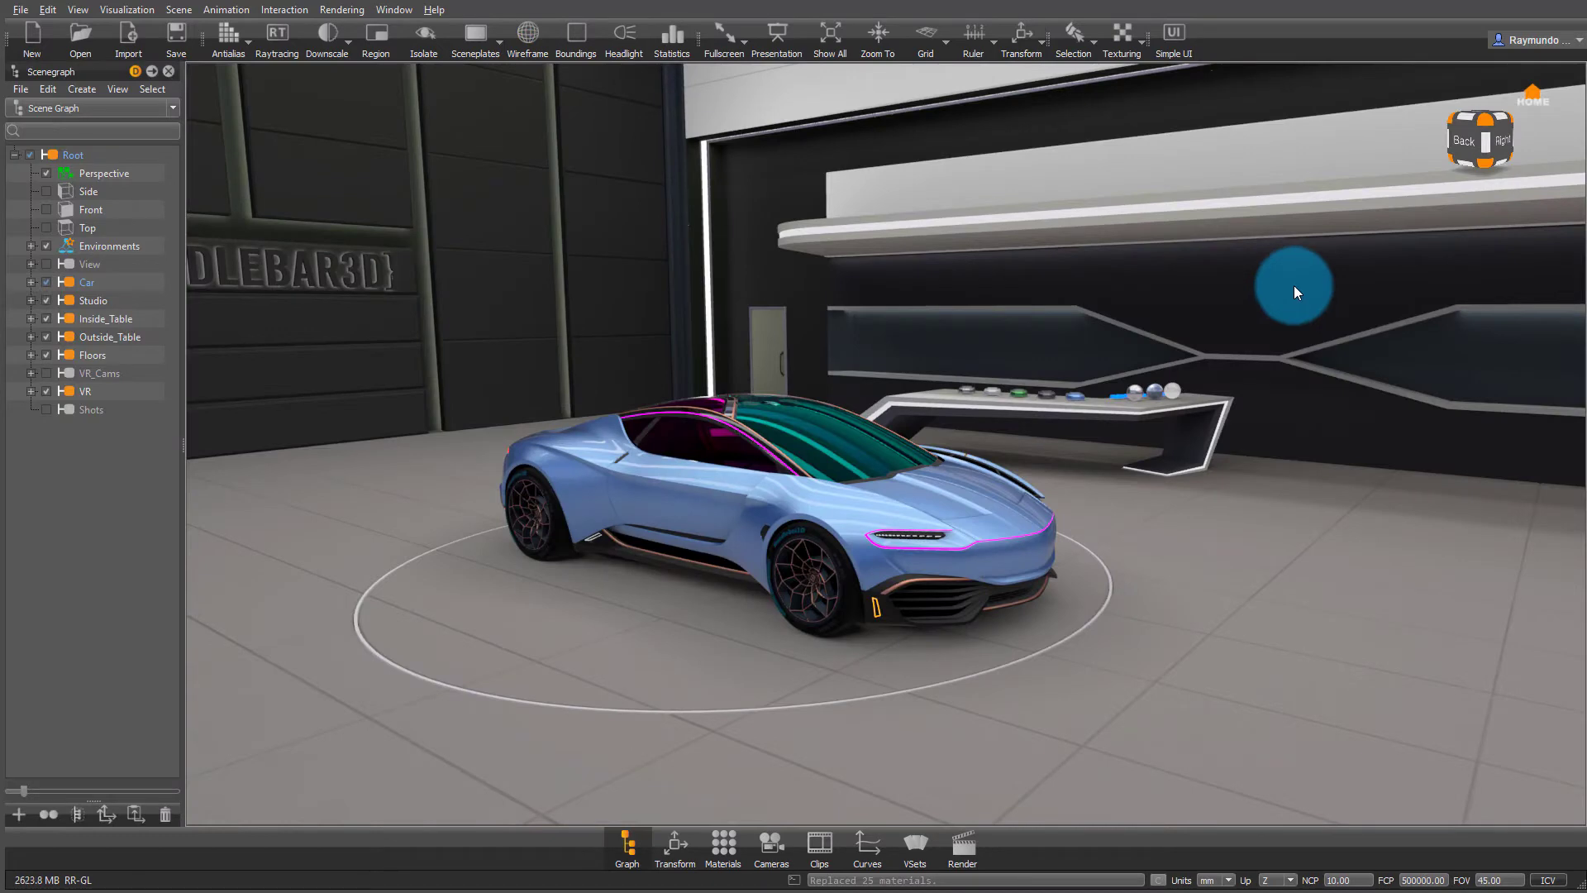
left_click_drag(1293, 281, 1079, 323)
left_click(81, 291)
left_click(45, 263)
left_click_drag(1018, 259, 468, 265)
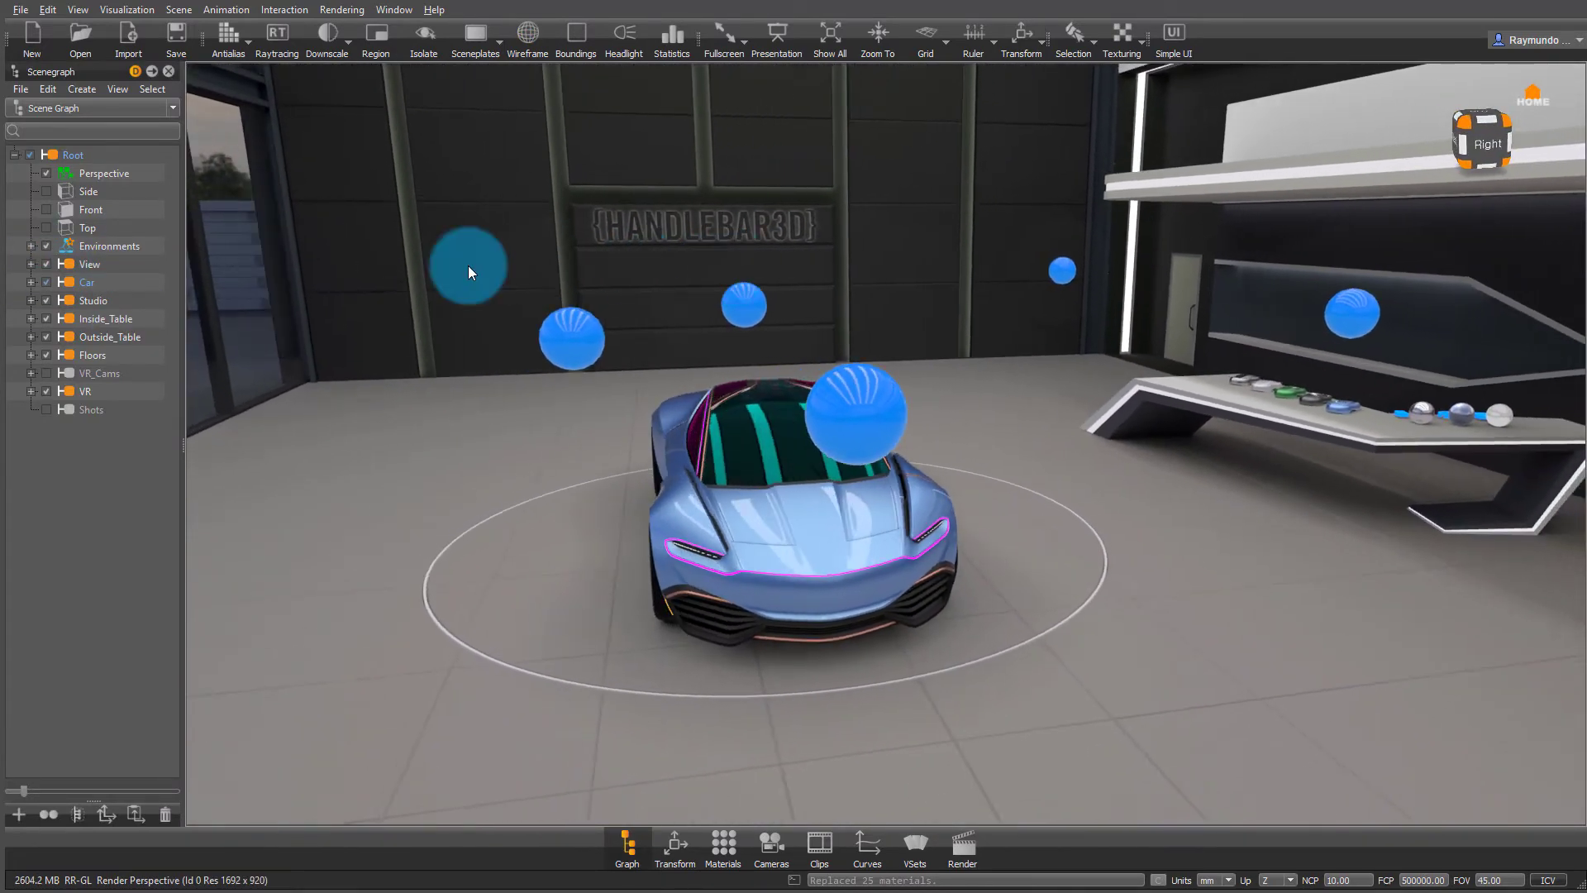
left_click(109, 264)
left_click(513, 43)
left_click_drag(525, 219, 1059, 374)
Expand View and move View9's Outer_ball along Y with the transform tool
left_click(139, 283)
left_click(30, 264)
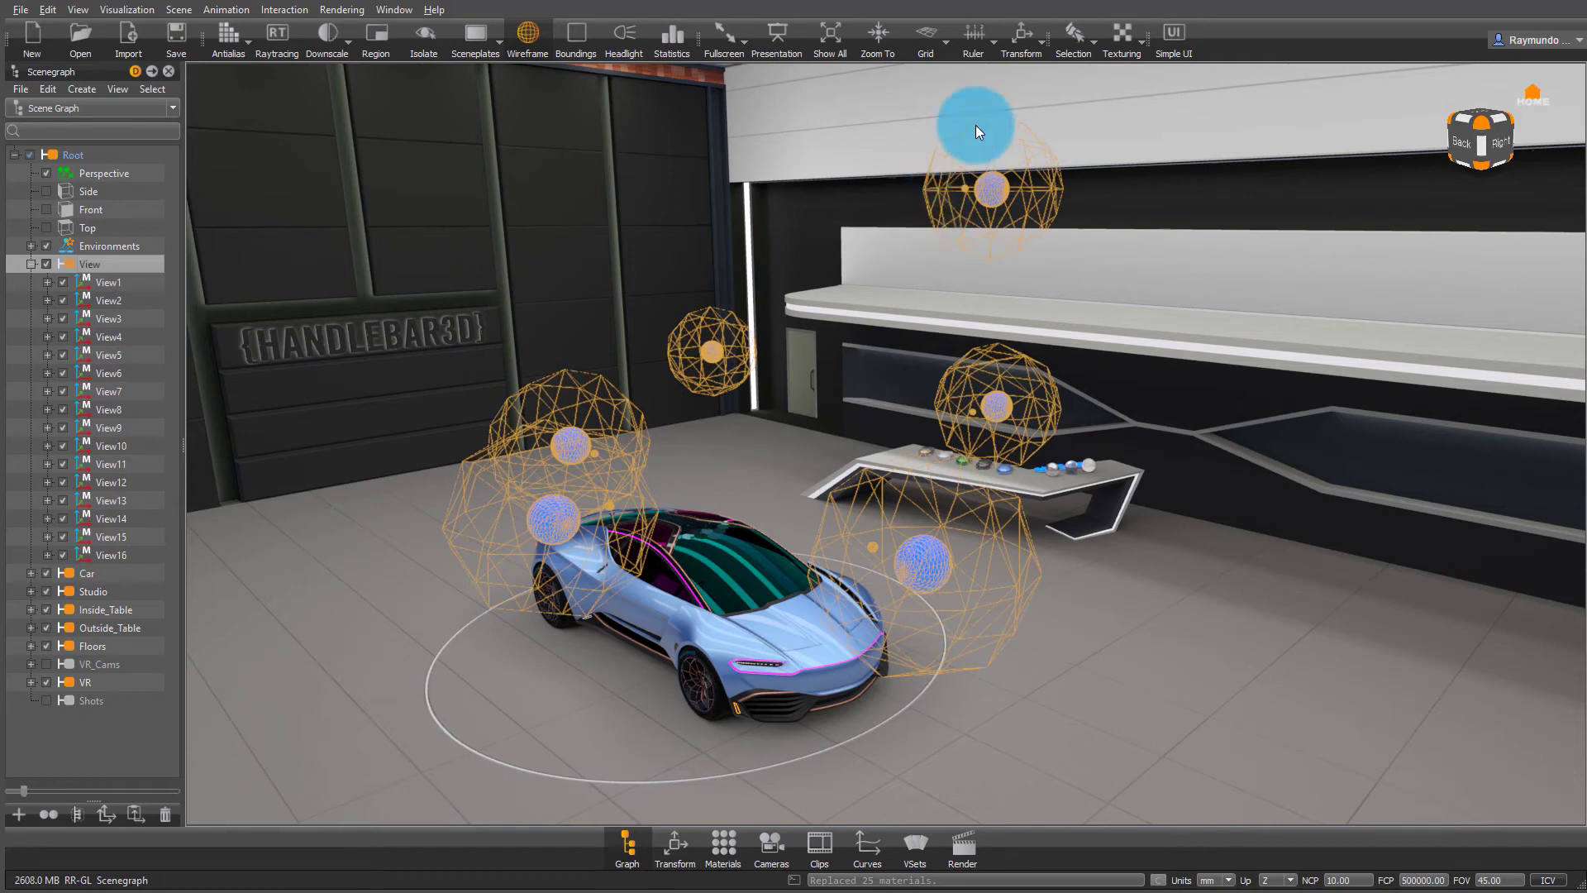
left_click(987, 152)
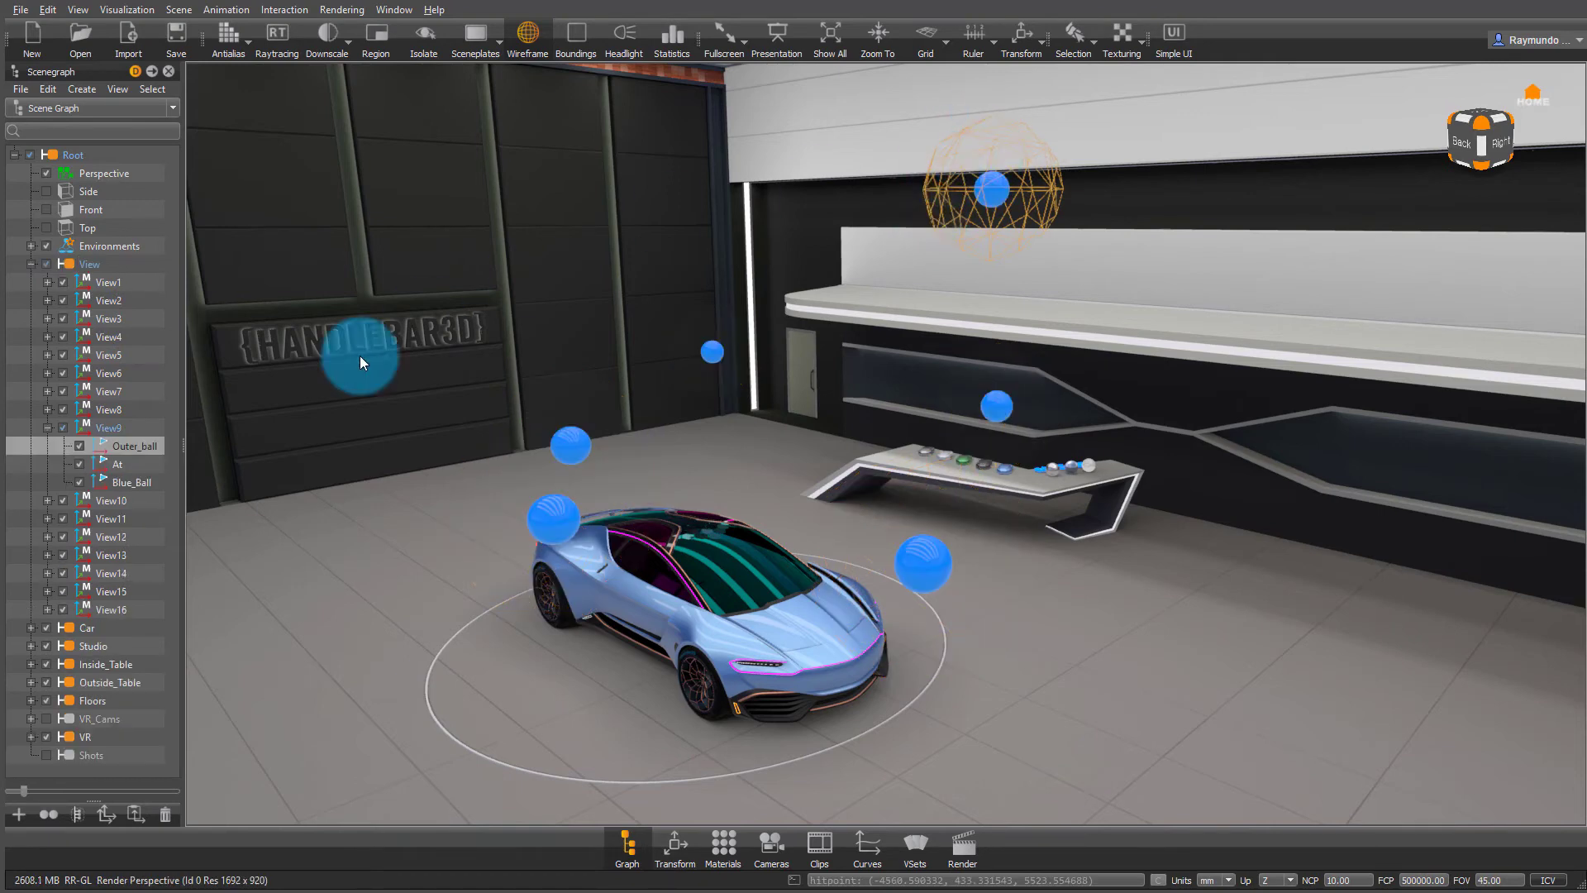
left_click(117, 425)
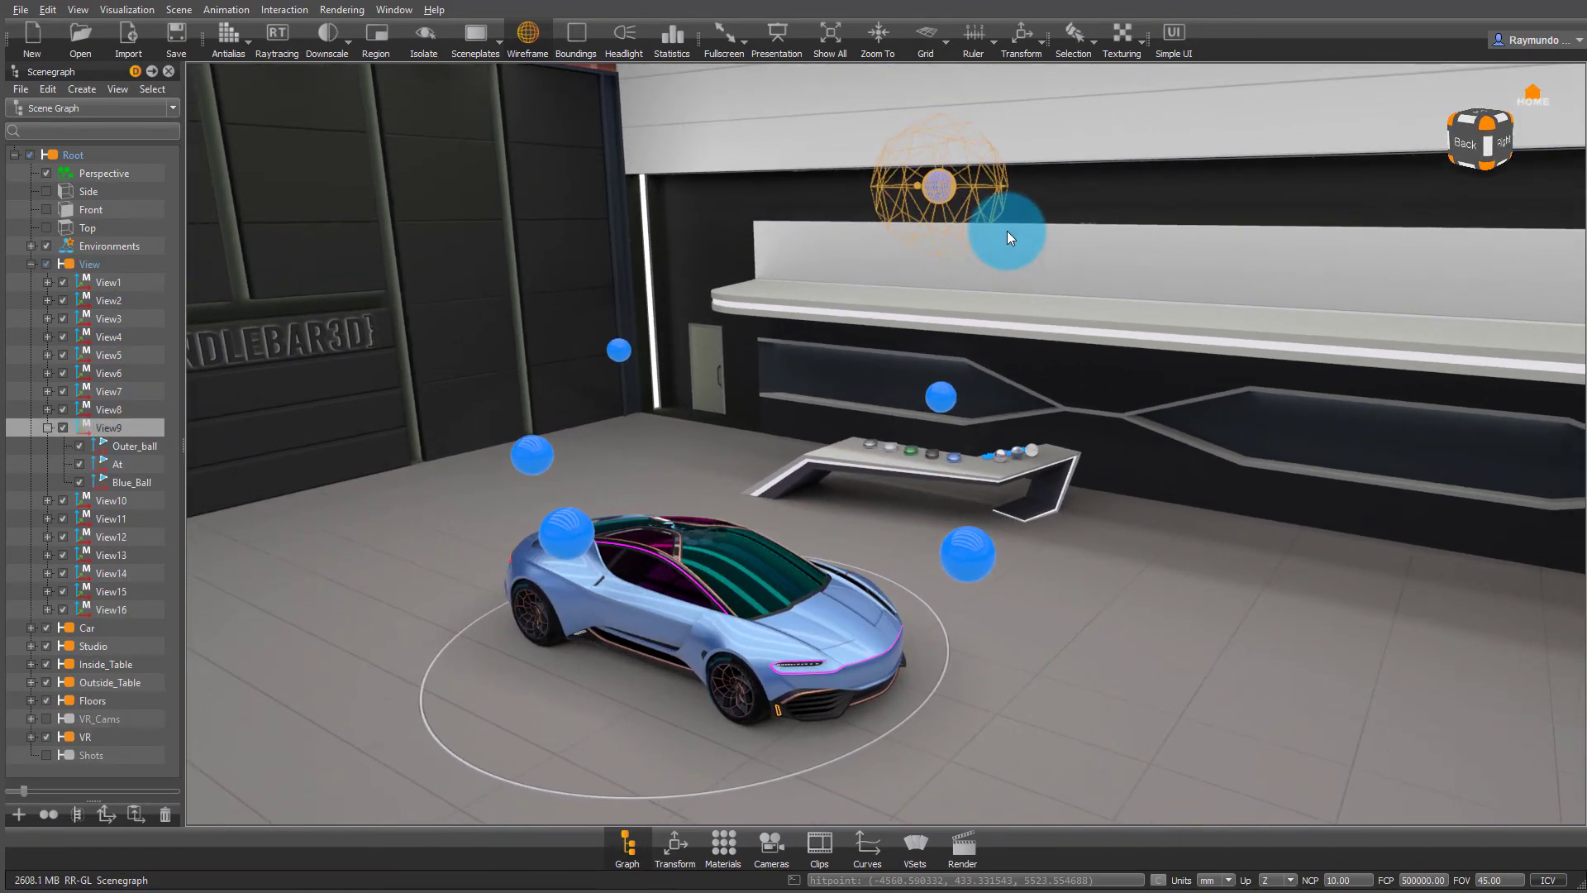
key("ctrl+t")
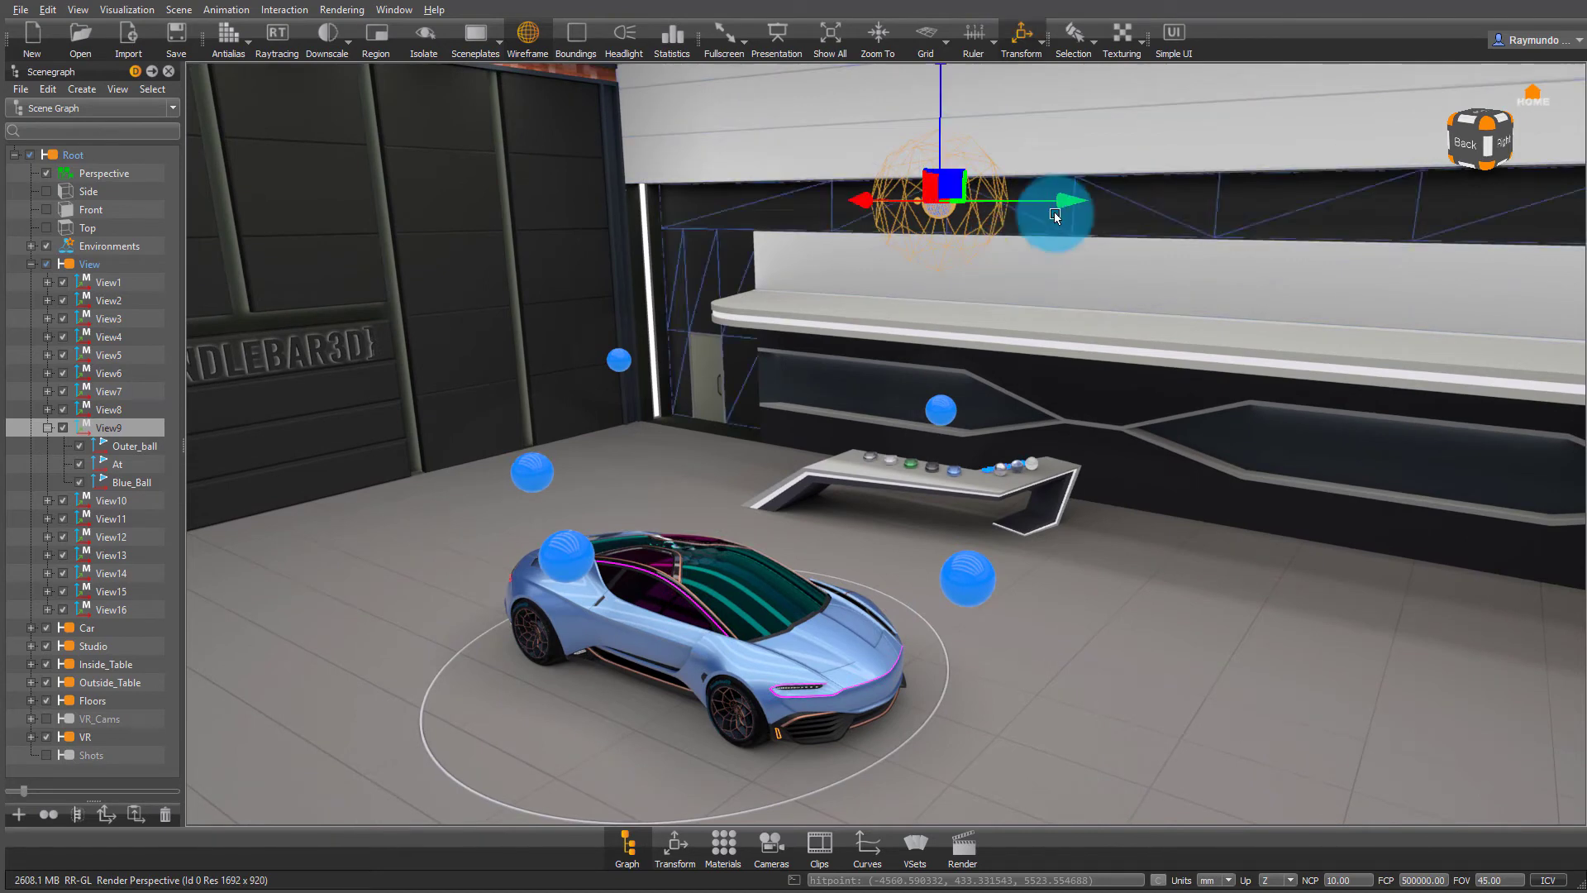
left_click_drag(1068, 200, 1401, 229)
Move the View3 viewpoint ball further left along X beside the car
left_click_drag(1317, 267, 340, 376)
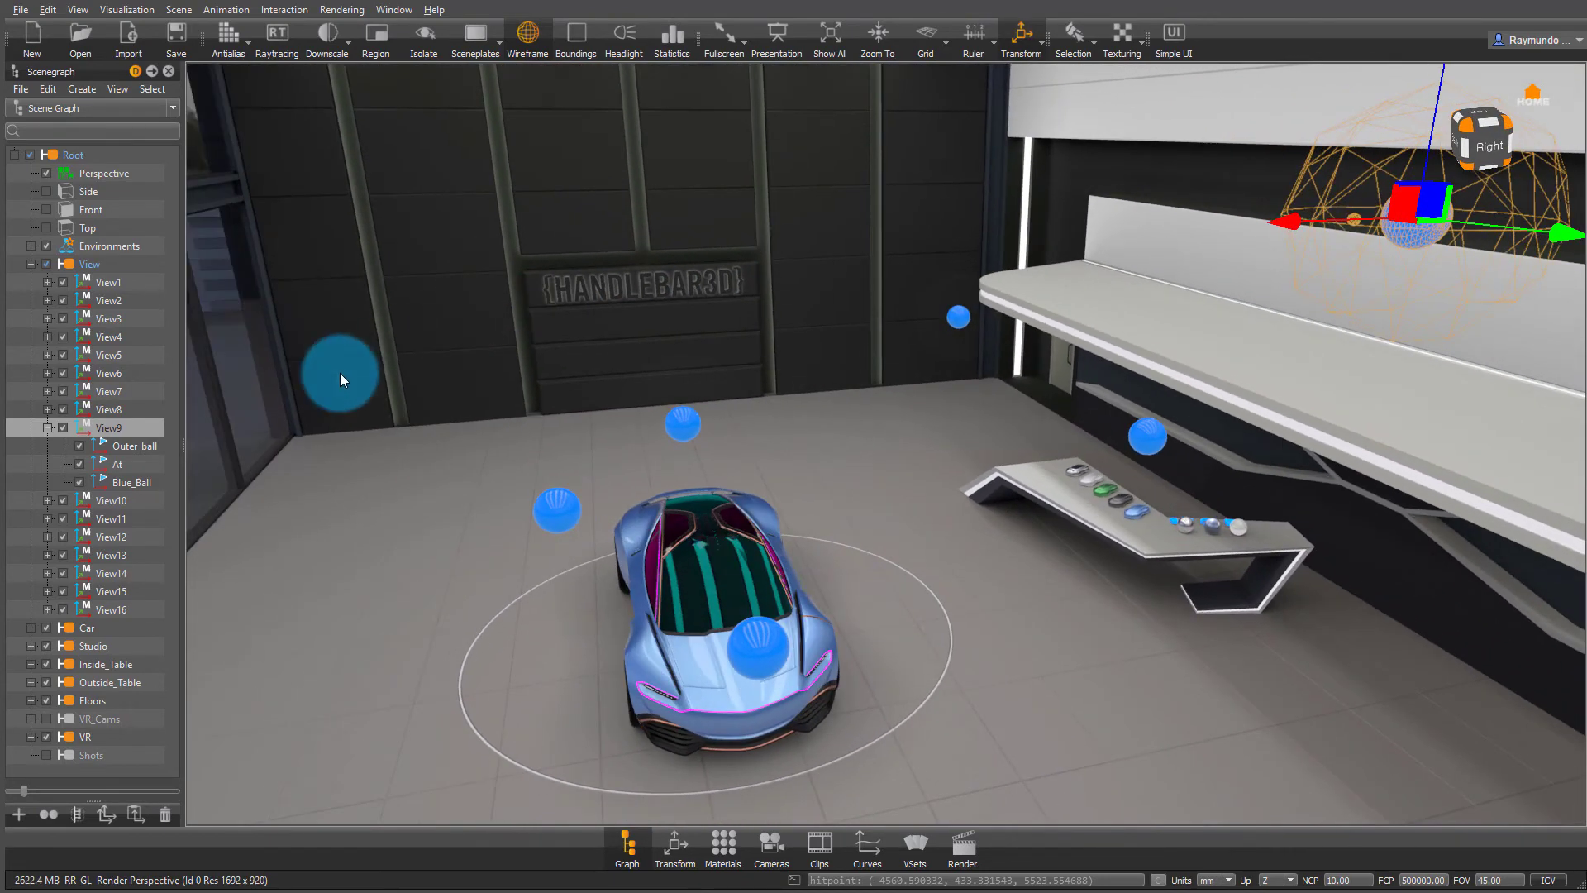
left_click(553, 508)
left_click(111, 320)
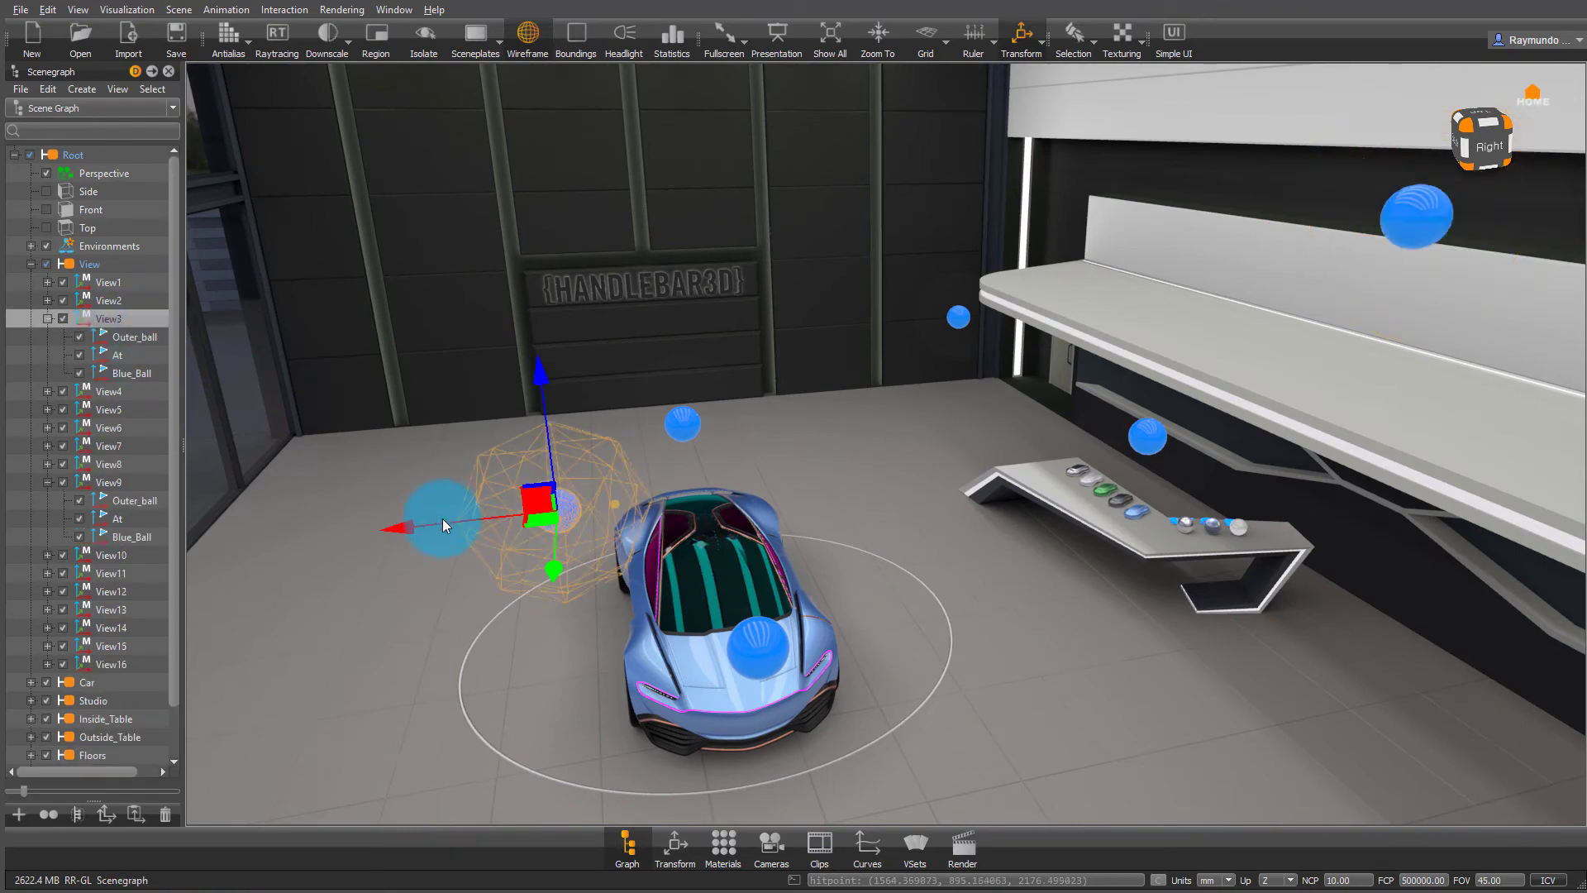
left_click_drag(416, 526, 197, 522)
Select the View15 and View16 viewpoints and swing the view out to the outdoor terrace
left_click(499, 556)
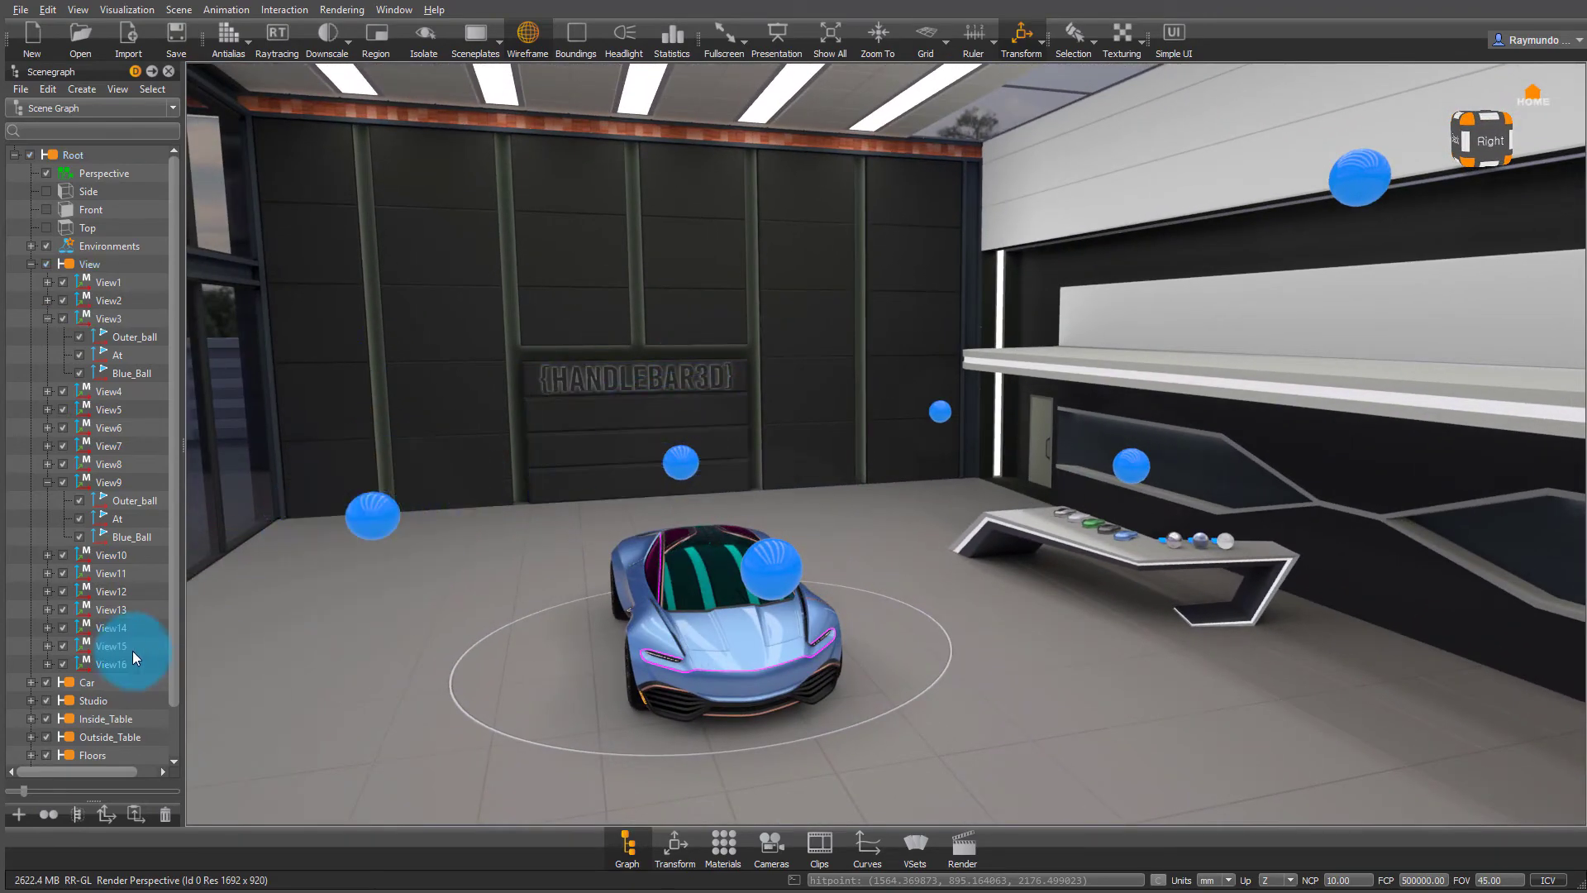
left_click(136, 647)
left_click(132, 663)
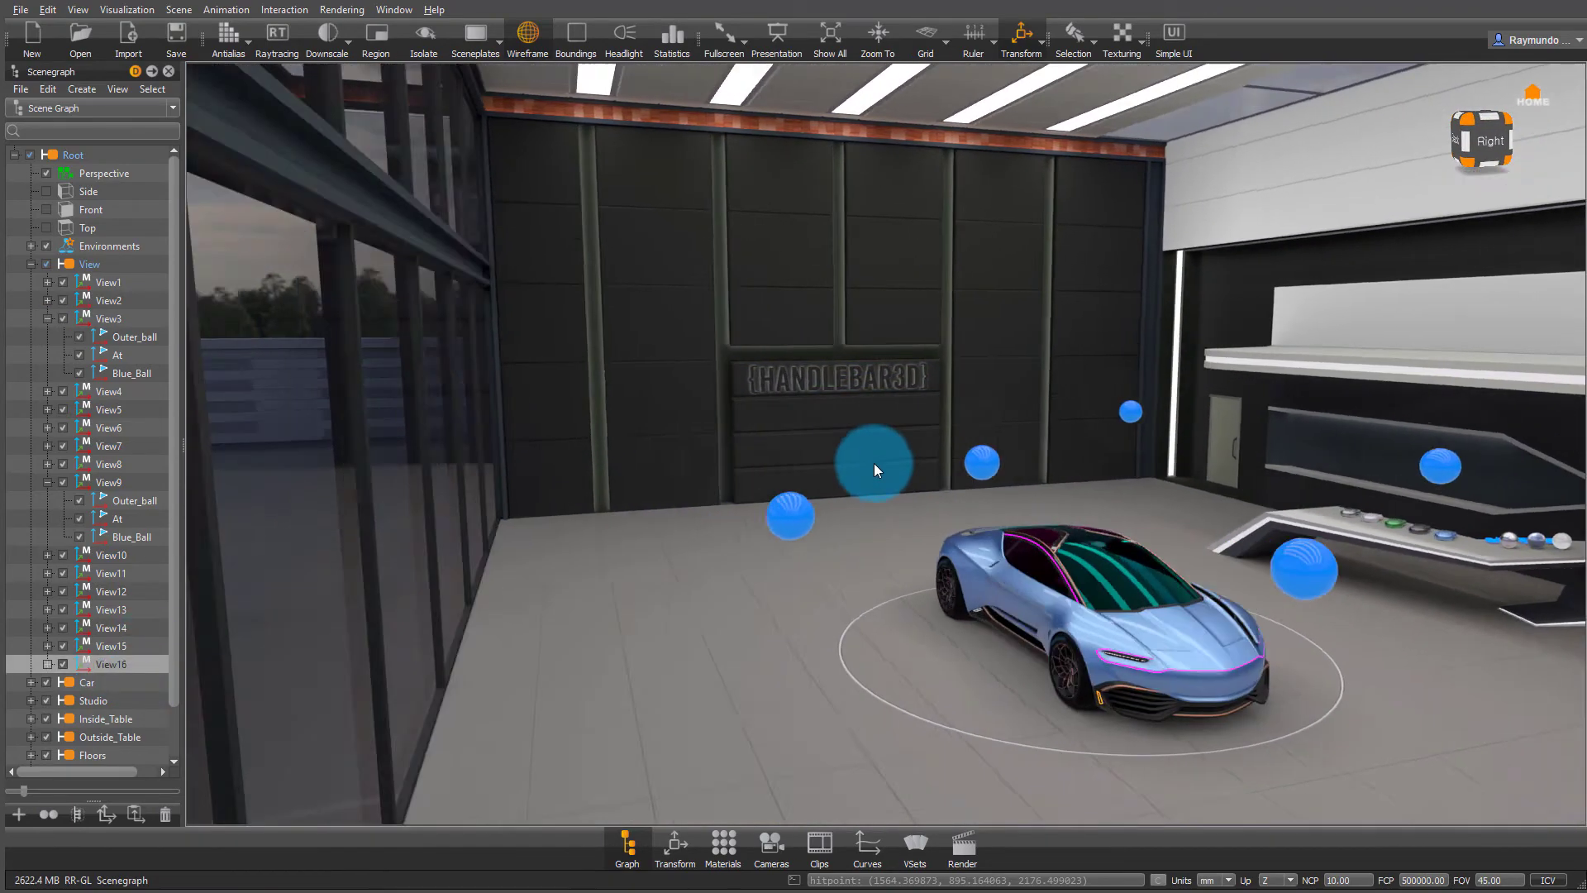
left_click_drag(878, 470, 610, 438)
Duplicate View16 into a new View17 and move its ball onto the outdoor terrace
right_click(109, 663)
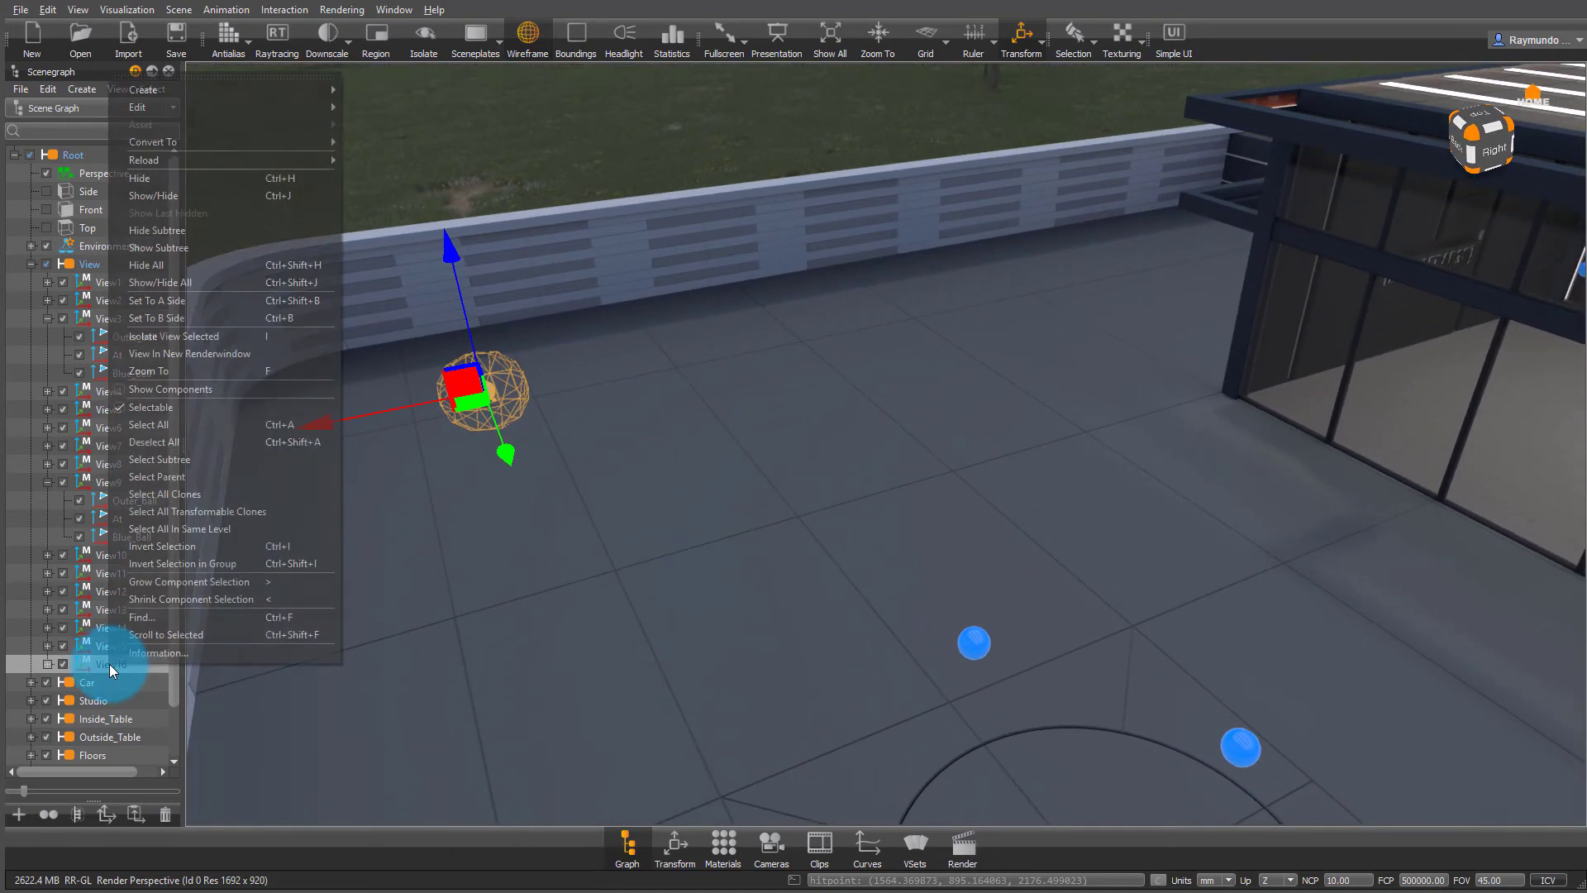
mouse_move(186, 105)
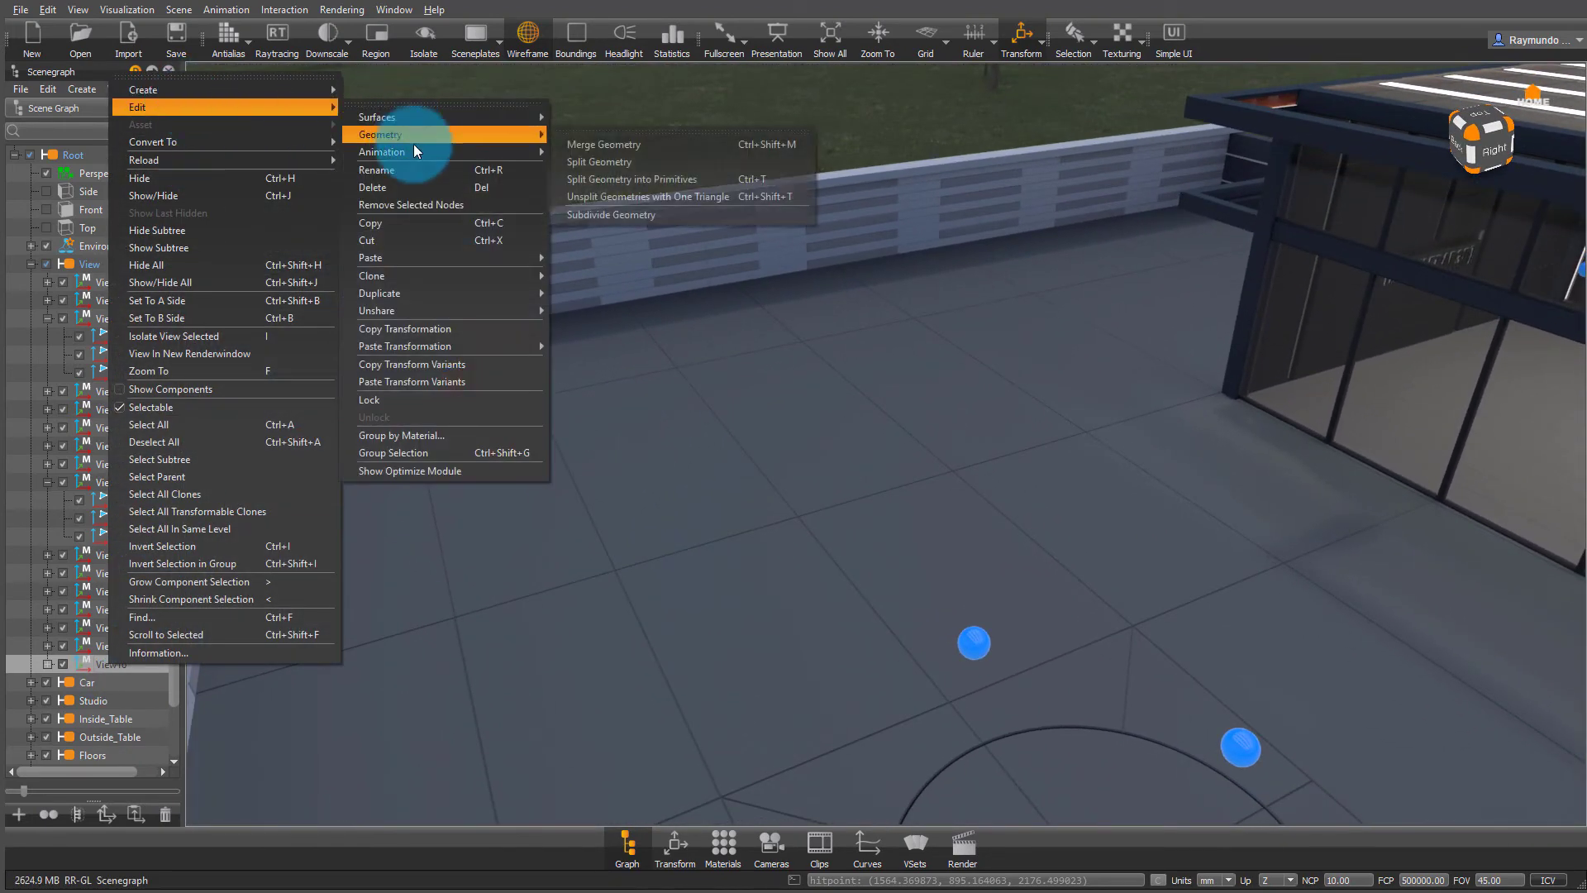
mouse_move(415, 289)
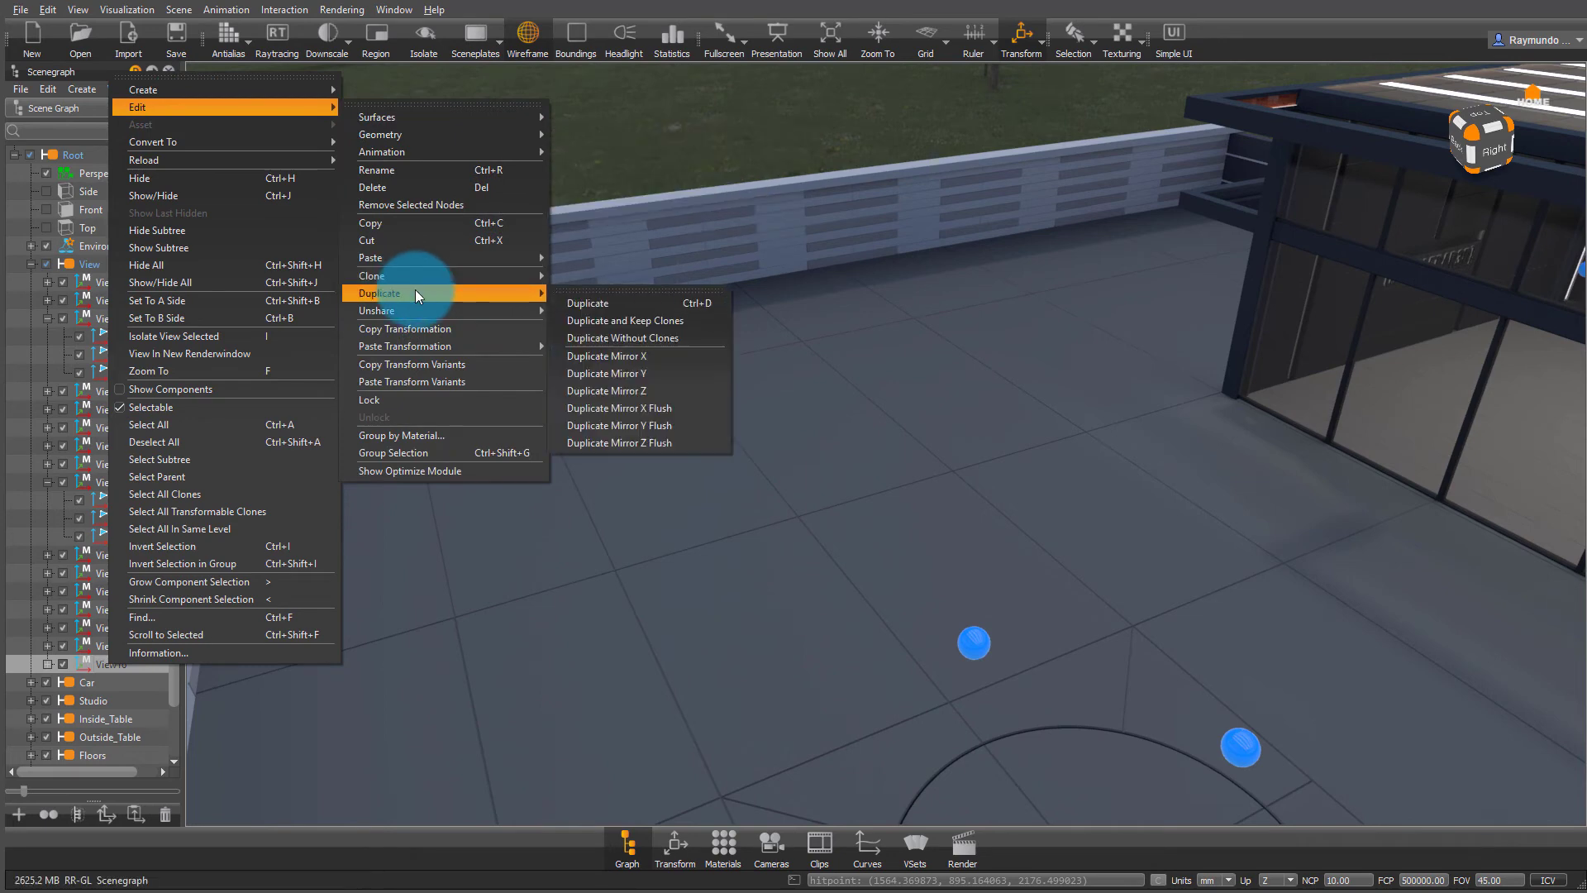
left_click(644, 301)
left_click(484, 418)
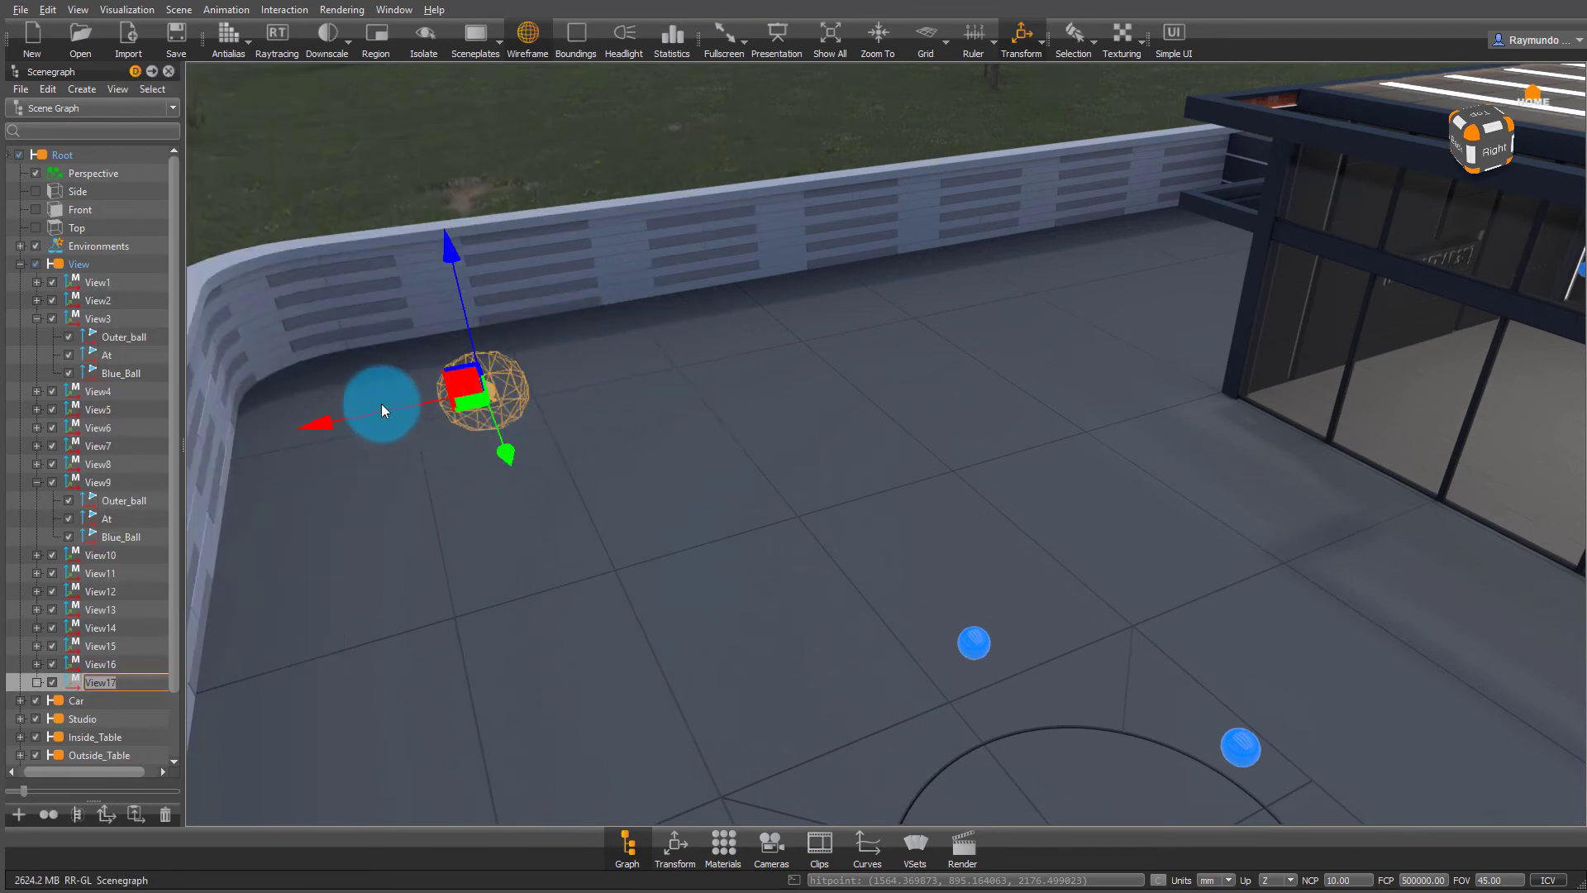
left_click_drag(383, 409, 783, 347)
In the Camera Editor, delete every old ViewP camera under Perspective > View_points
left_click(1201, 356)
left_click_drag(1201, 356, 1170, 302)
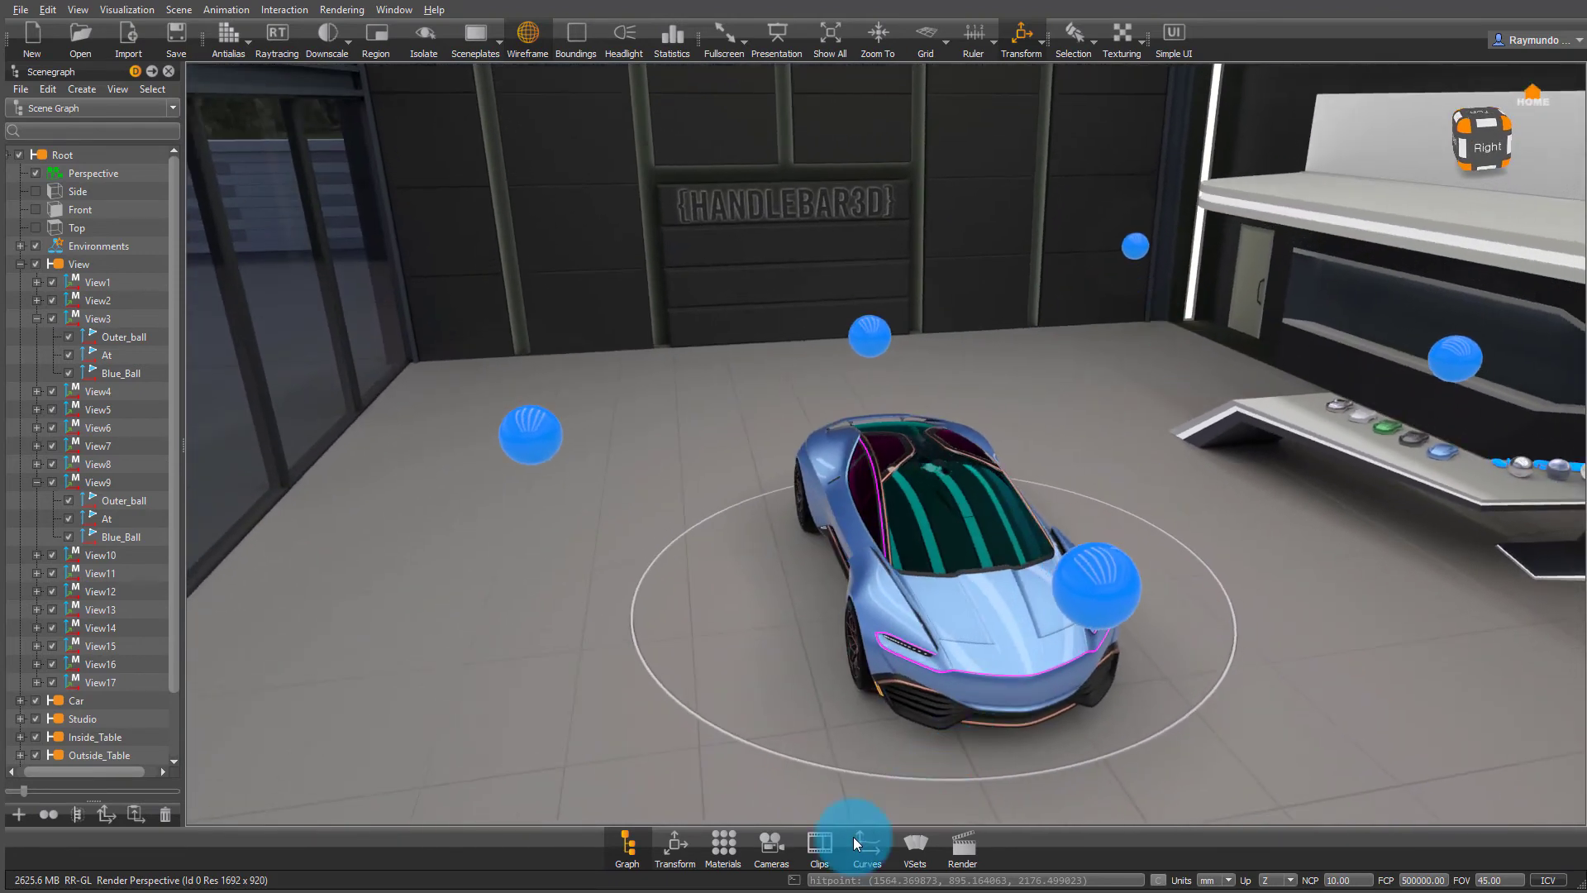
left_click(771, 845)
left_click(272, 286)
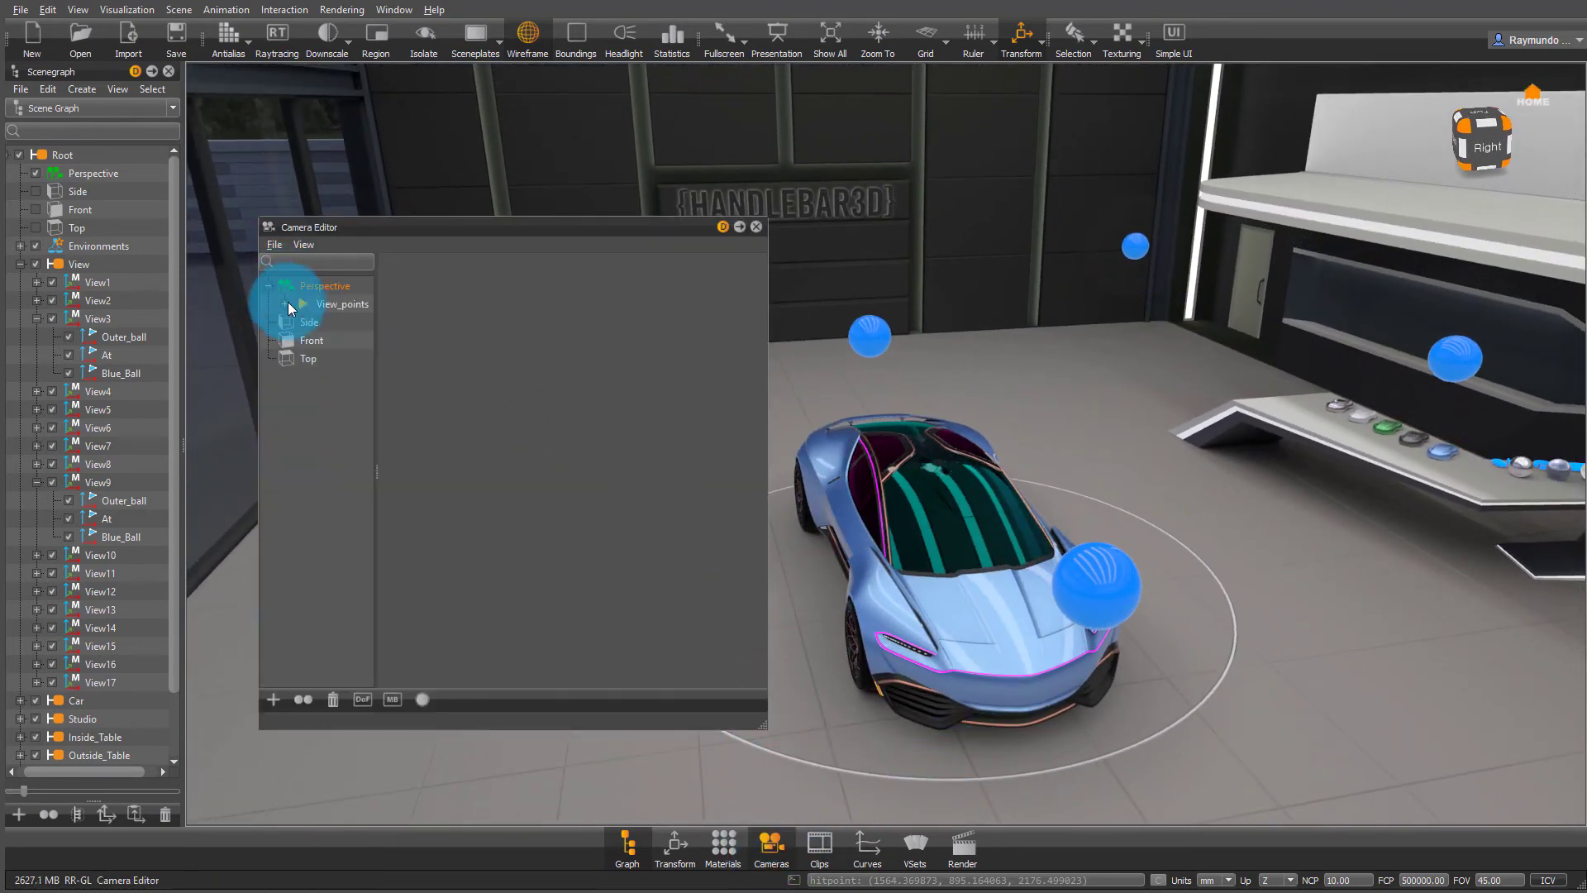
left_click(286, 304)
left_click(338, 321)
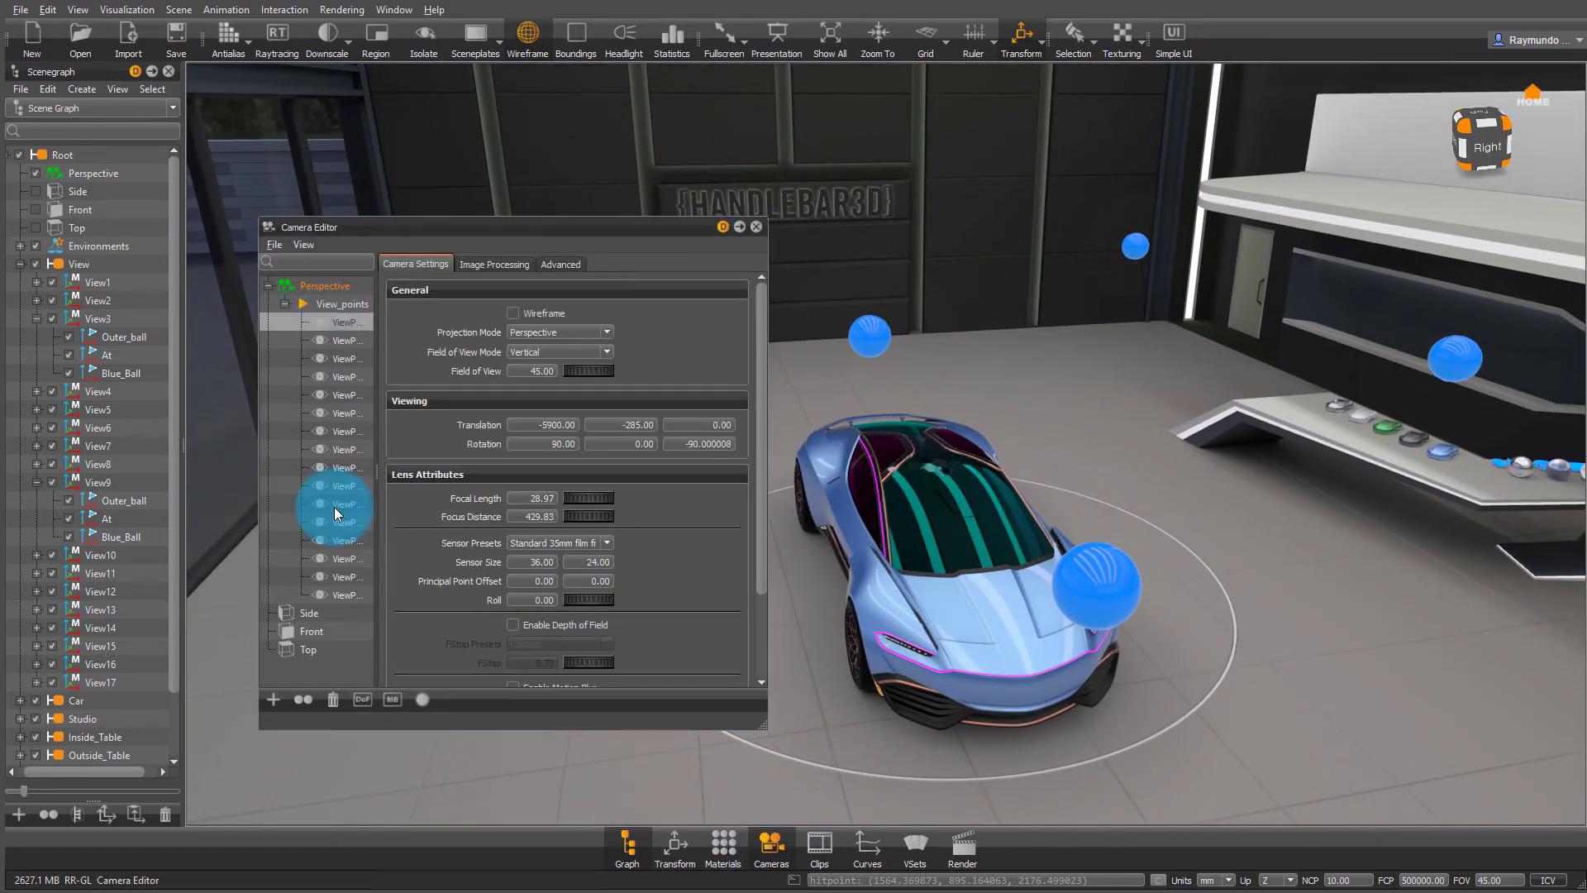
left_click(335, 595, "shift")
key("Delete")
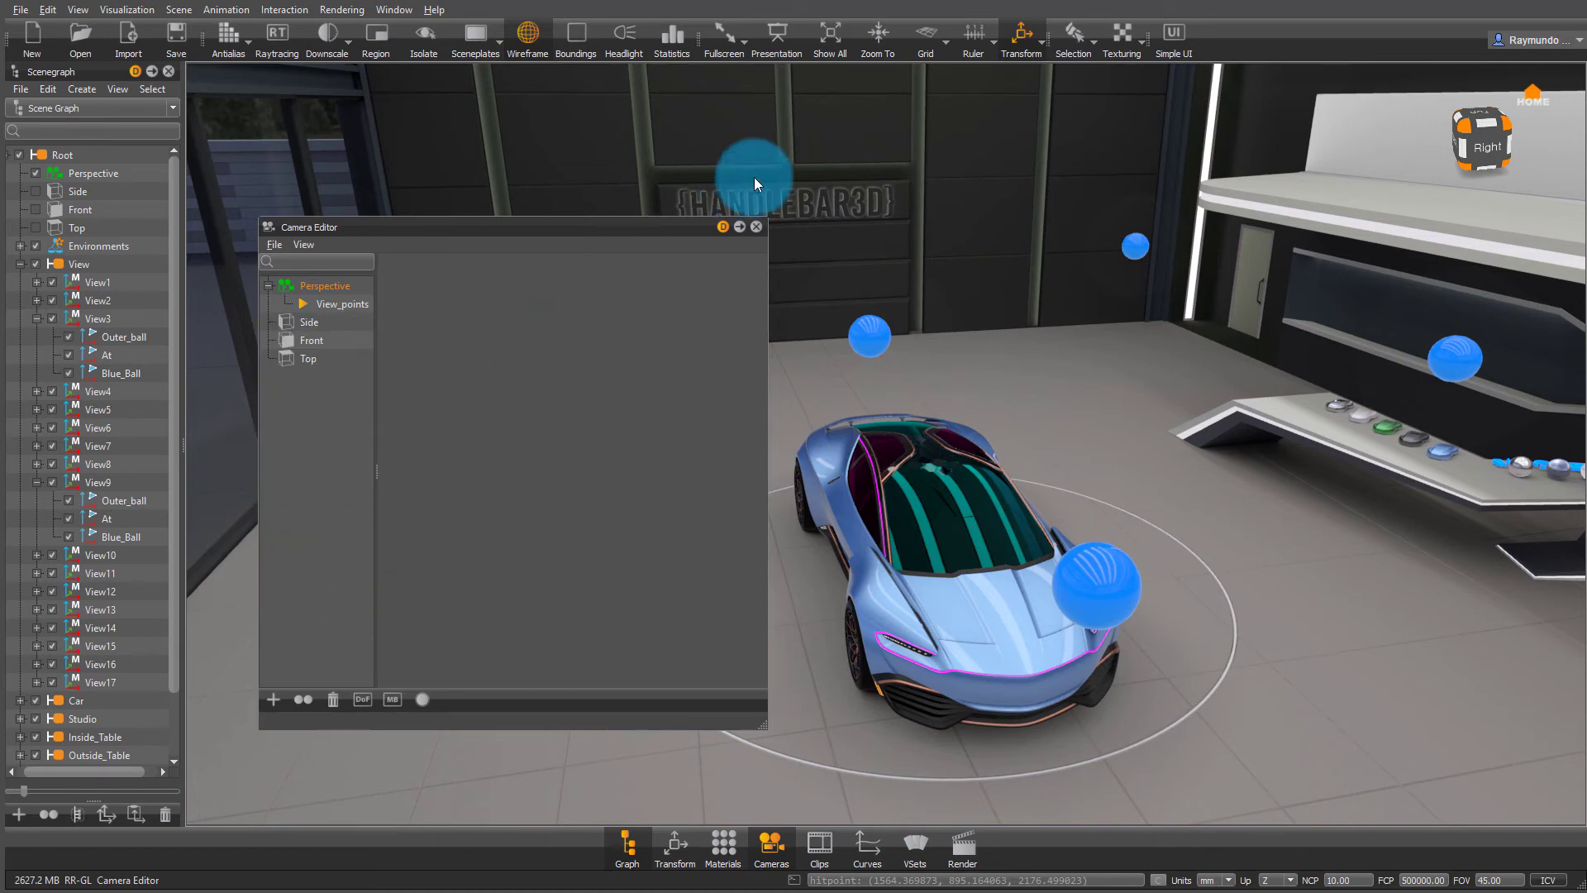
left_click(756, 227)
left_click(868, 337)
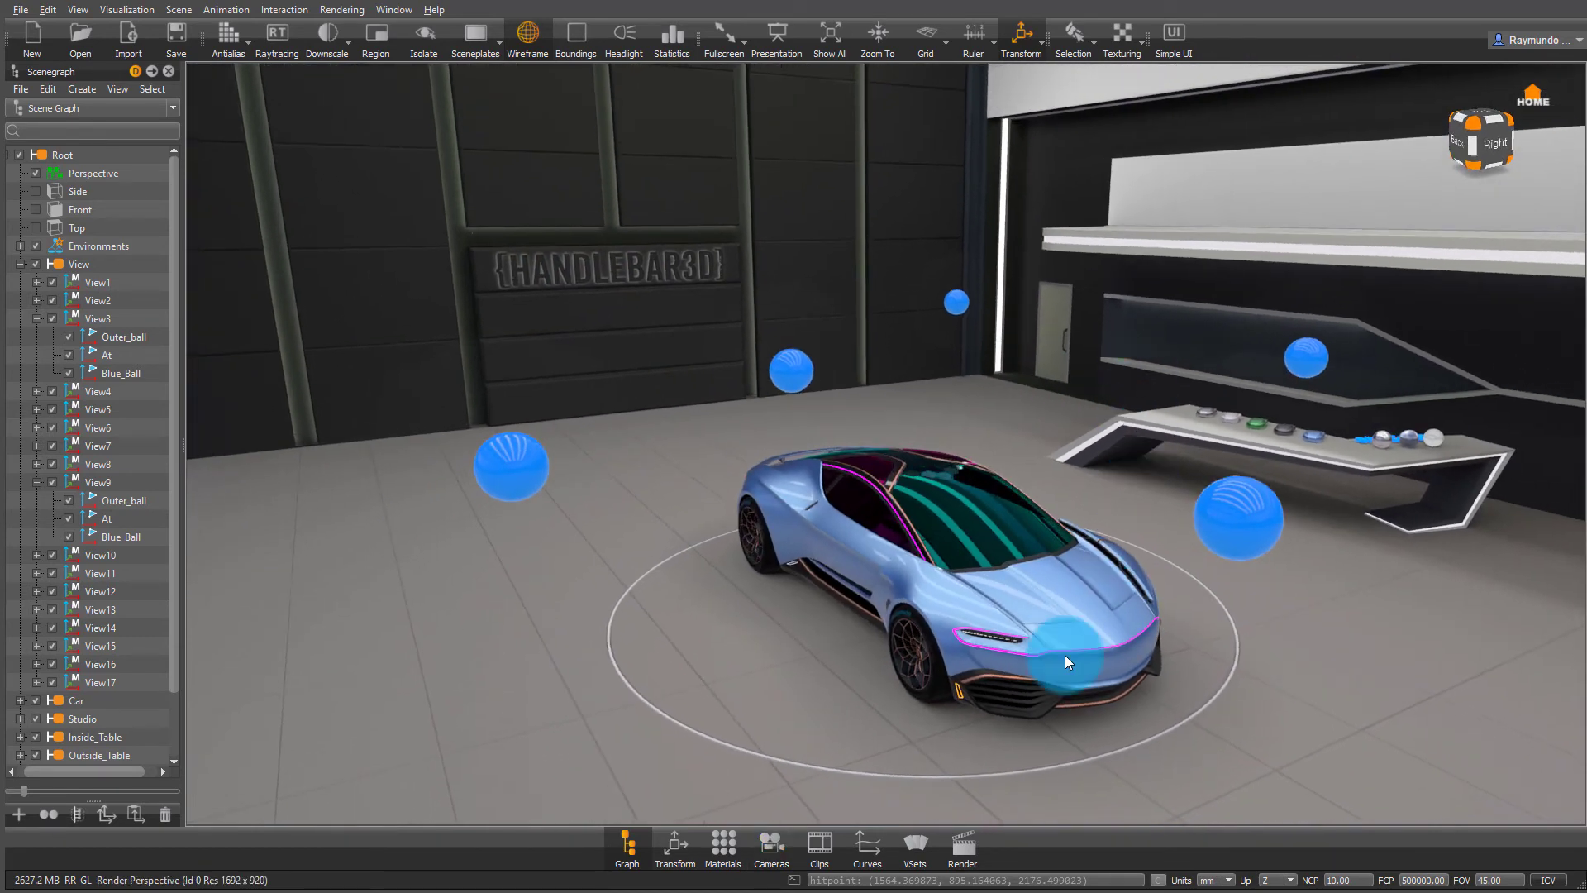
Give the Makes Viewpoint variant set hotkey M, then press M to regenerate the viewpoints
left_click_drag(177, 437, 1237, 304)
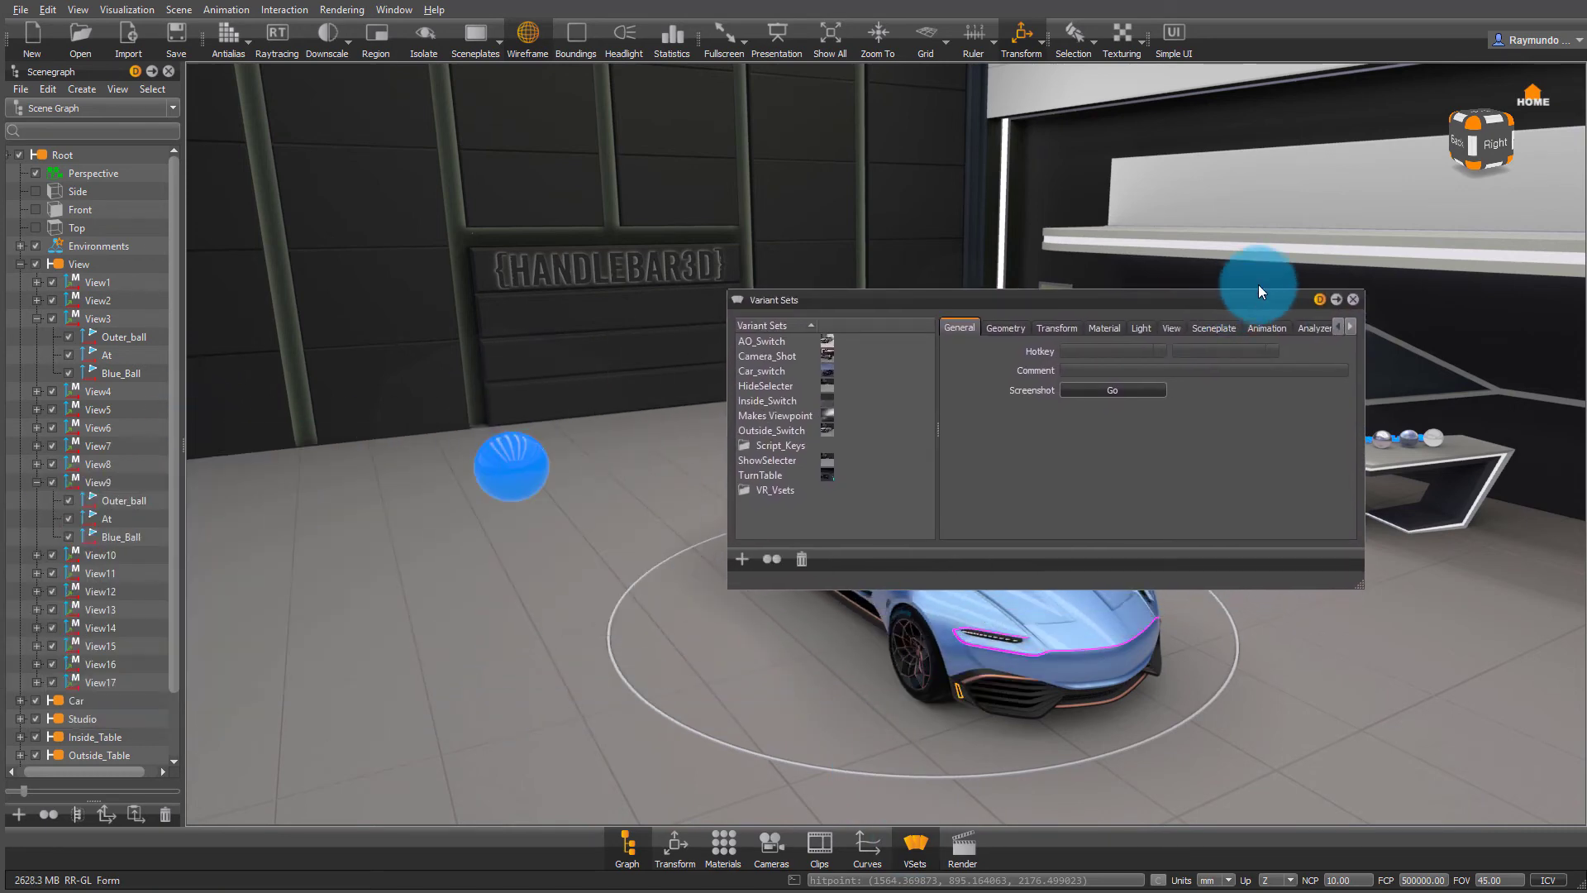
left_click(786, 415)
left_click(1186, 352)
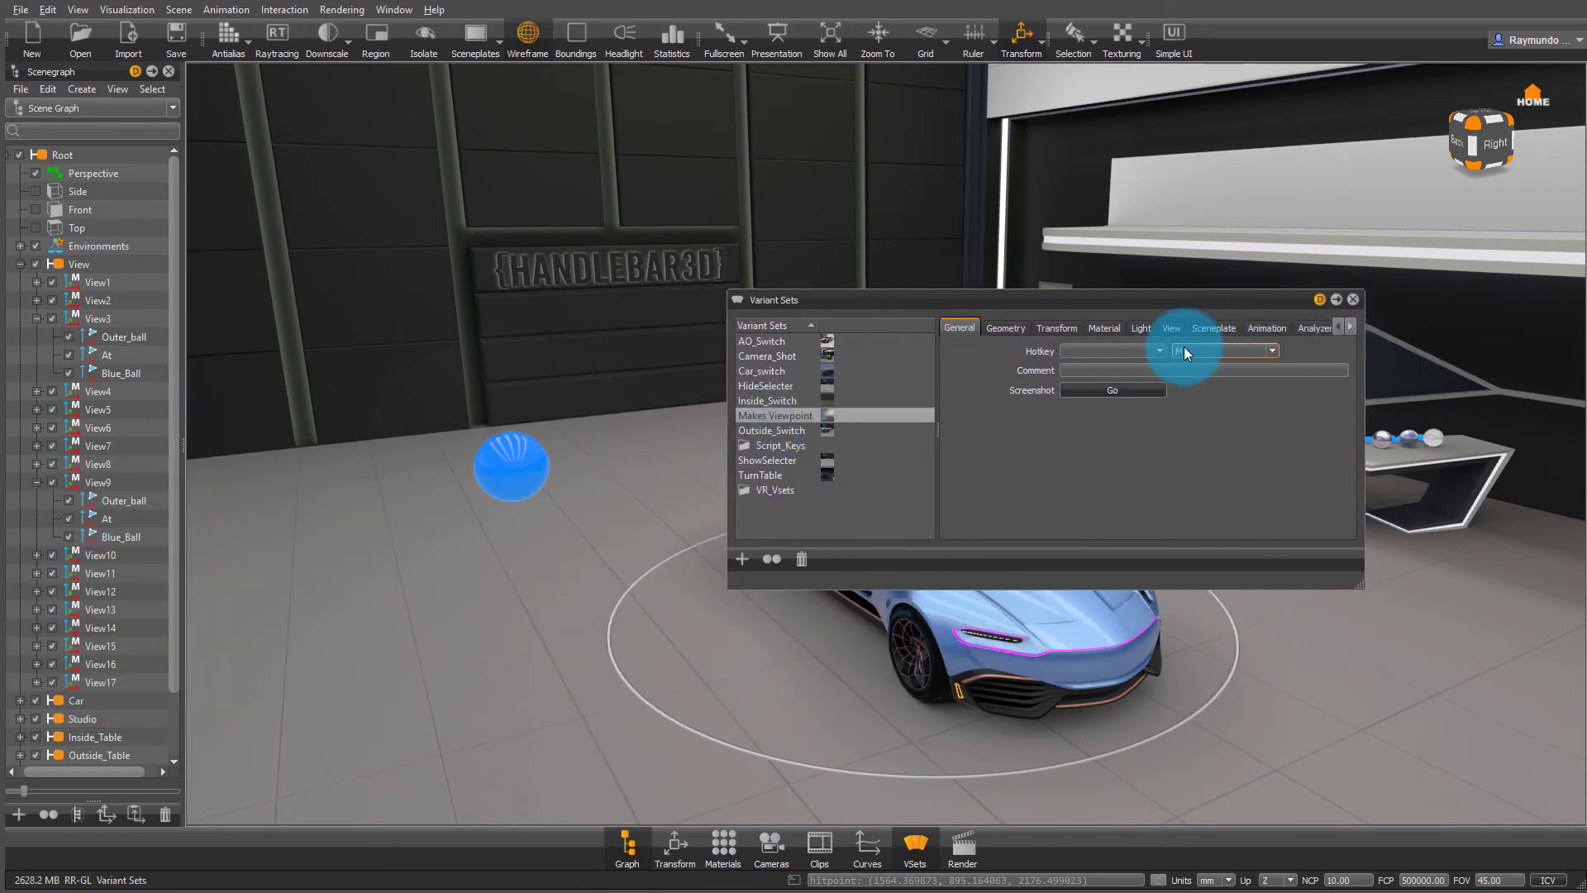
left_click(1353, 301)
key("m")
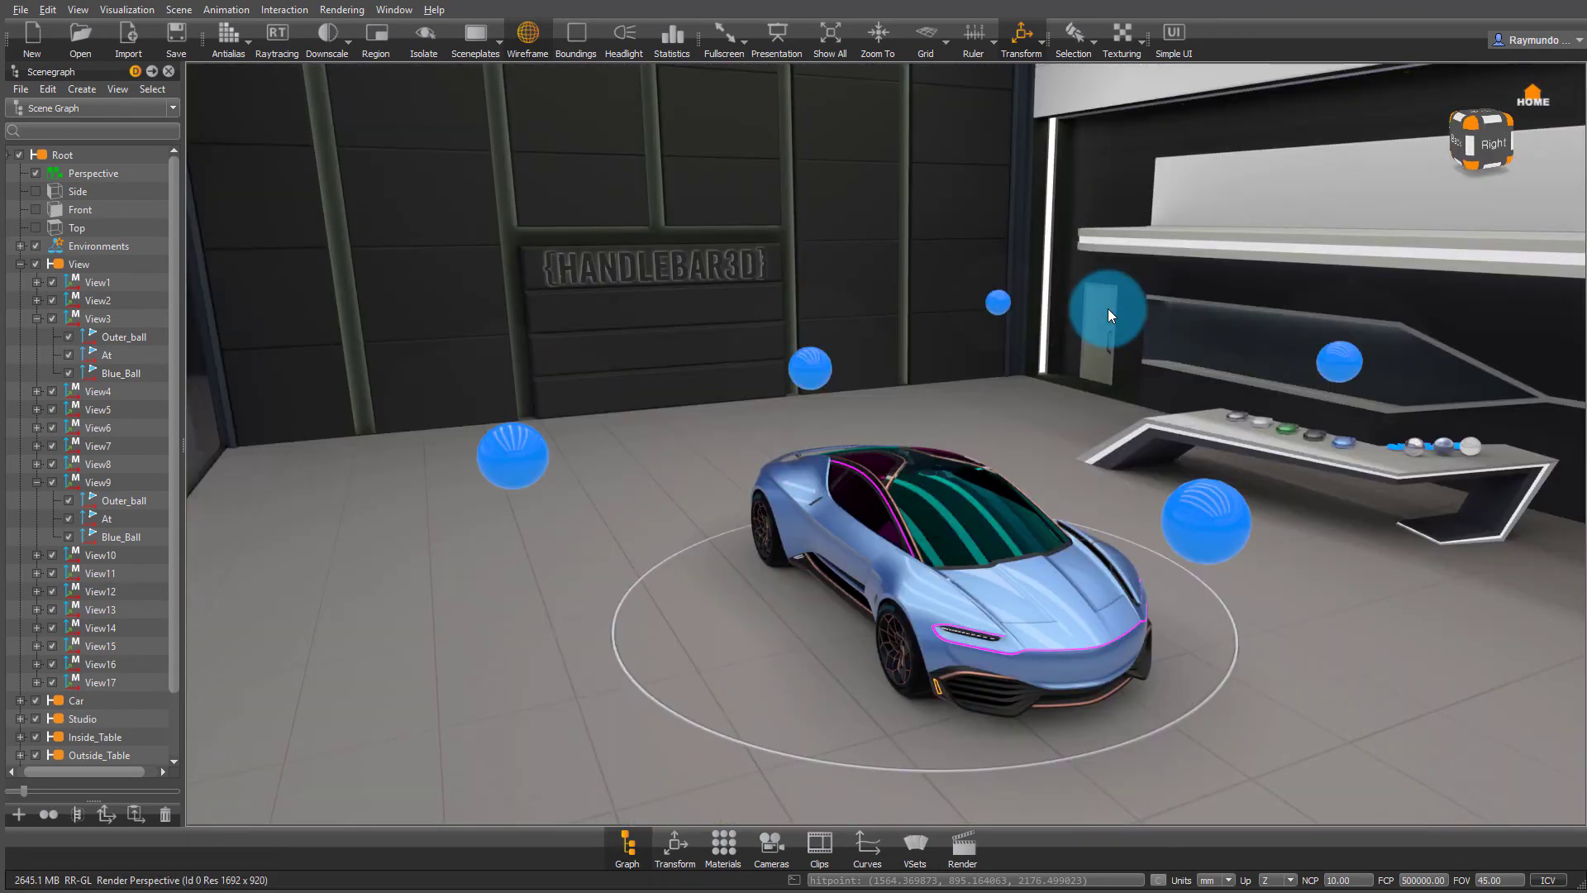
left_click_drag(1110, 315, 1049, 248)
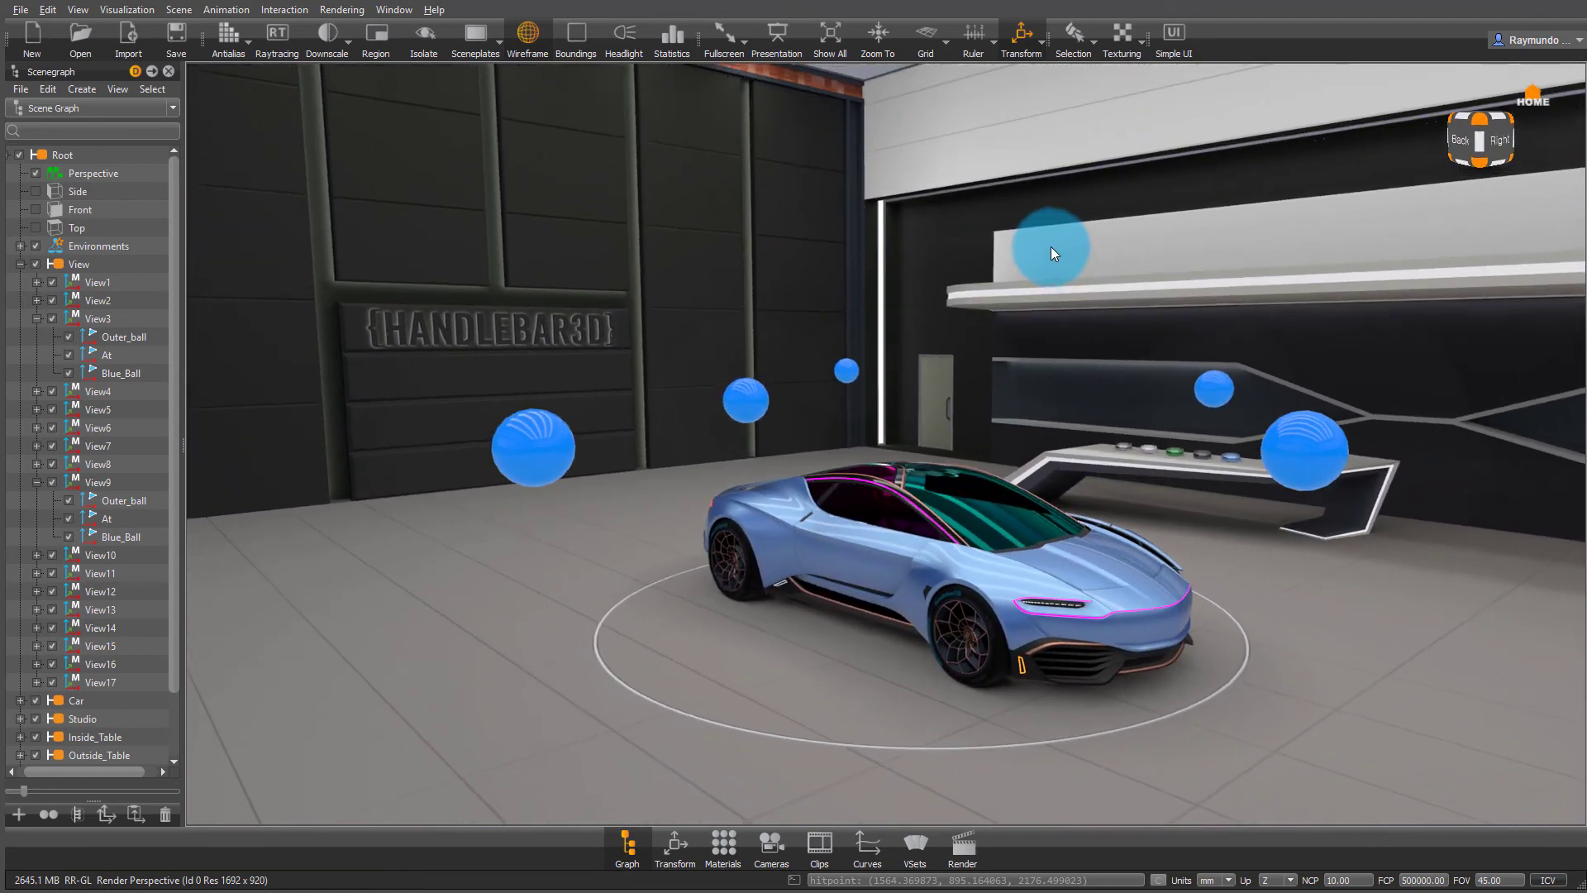
Close the Scenegraph panel and switch the display output to OpenVR HMD
left_click(169, 72)
left_click(79, 10)
mouse_move(91, 37)
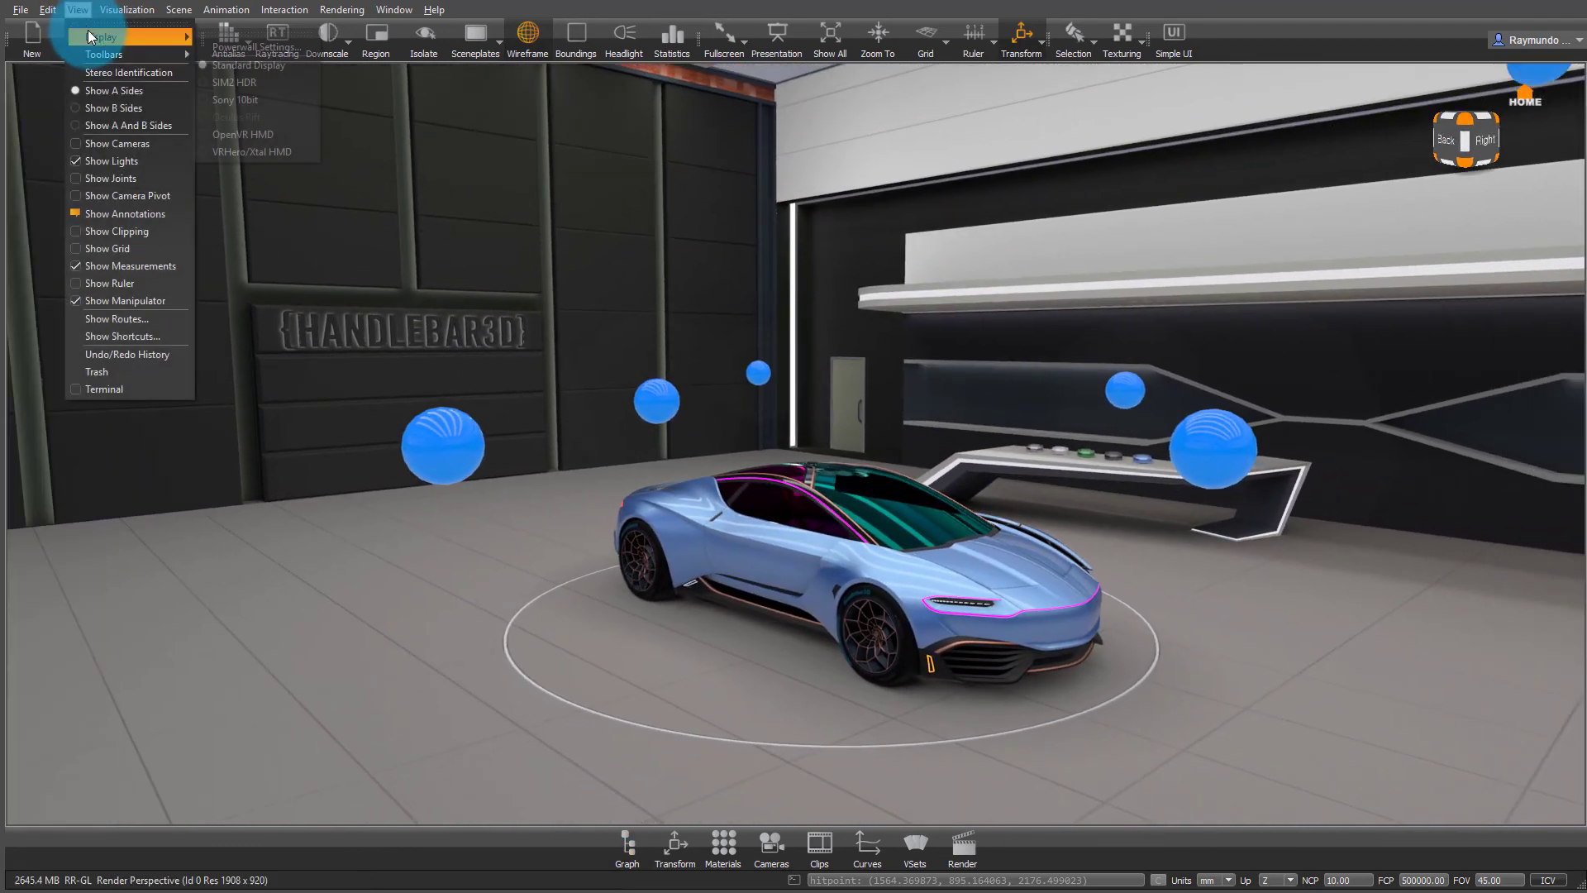
left_click(253, 133)
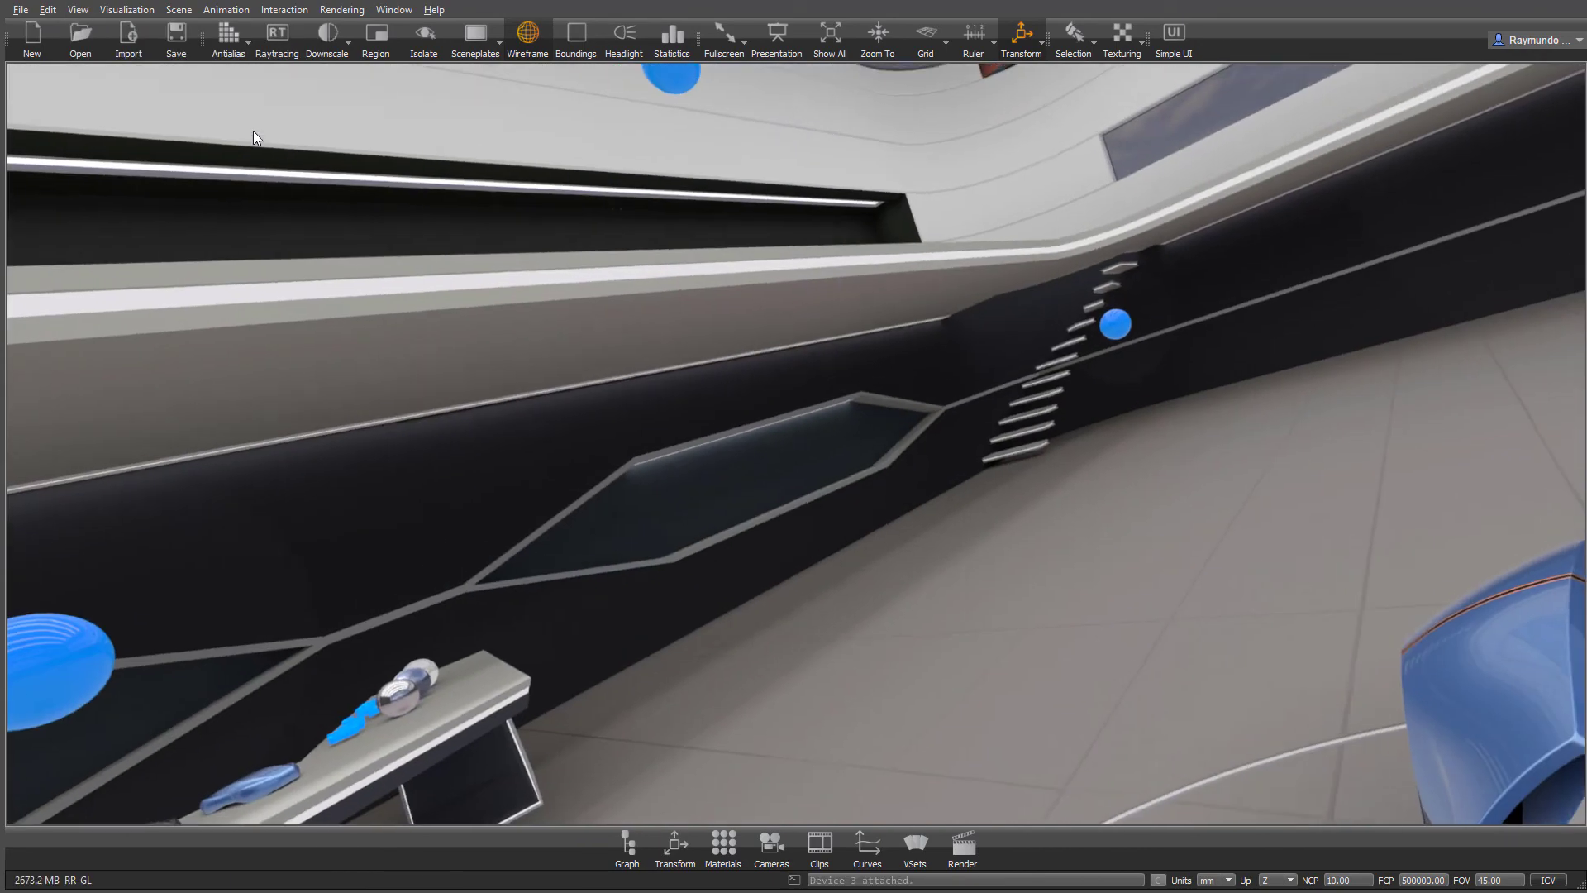